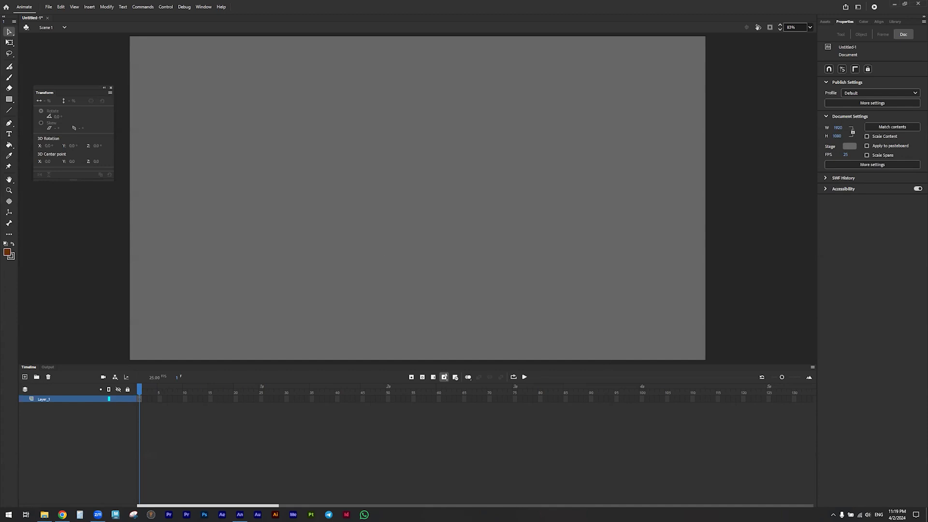
# Import the layered standing character artwork from the "Computer Animation I - ANI" folder onto the stage.
pyautogui.click(49, 7)
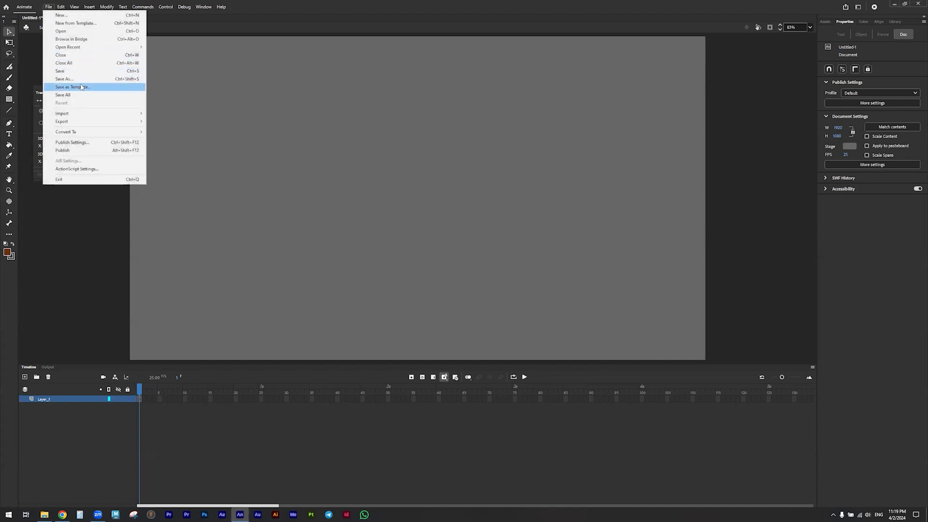
pyautogui.moveTo(82, 113)
pyautogui.click(164, 114)
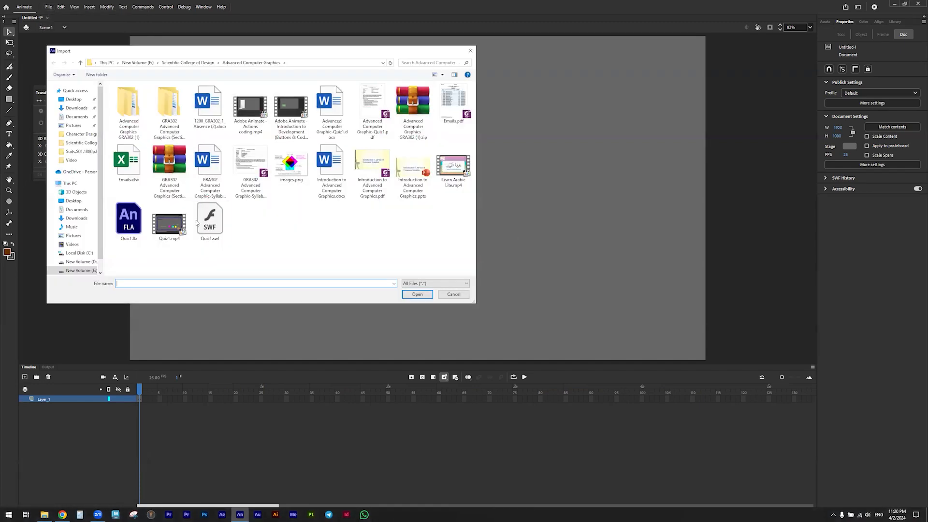
pyautogui.click(188, 63)
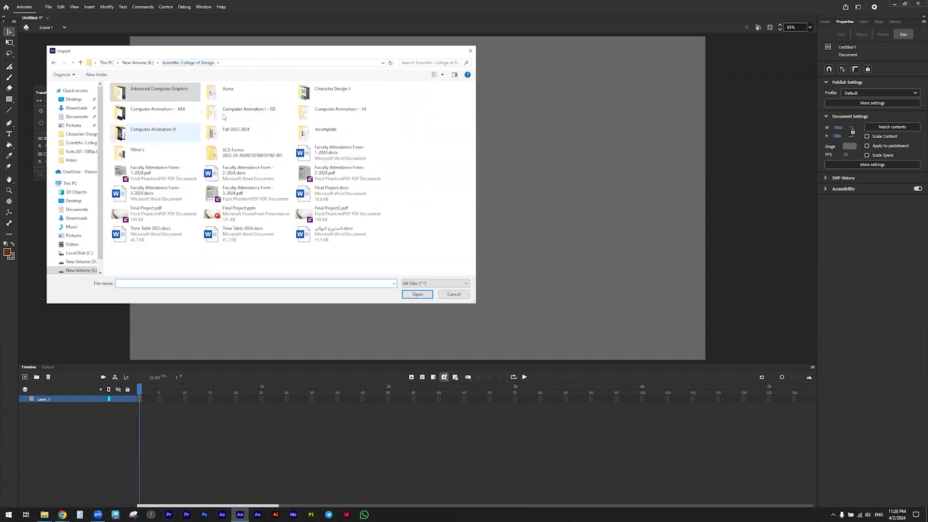
pyautogui.doubleClick(181, 113)
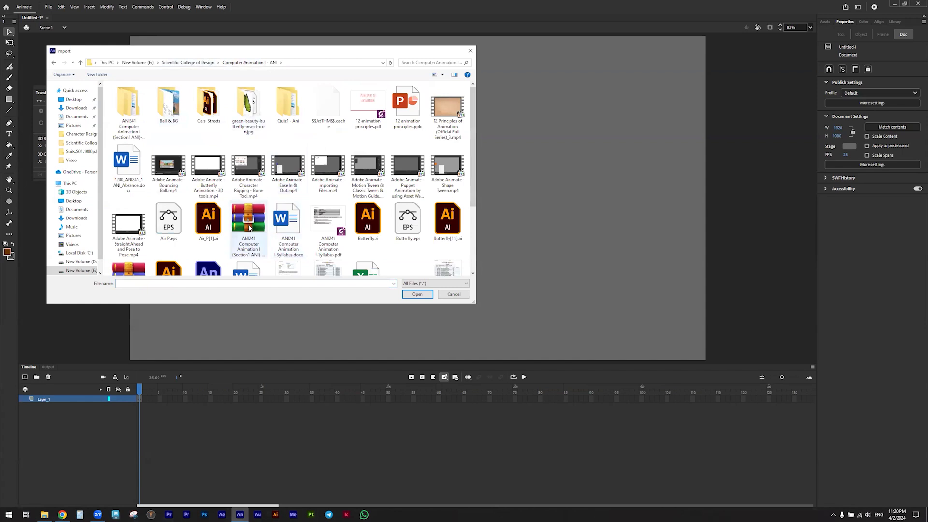
pyautogui.scroll(-2, 312, 247)
pyautogui.doubleClick(168, 183)
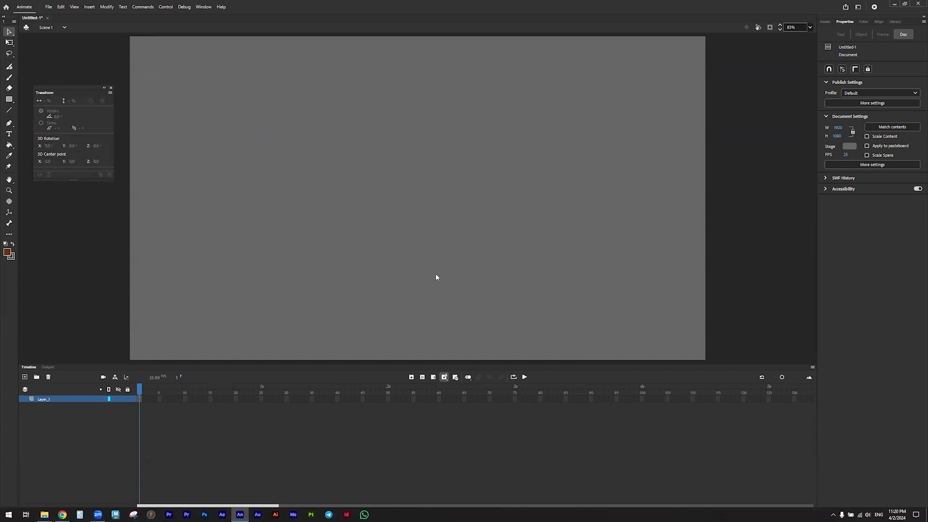
pyautogui.click(551, 368)
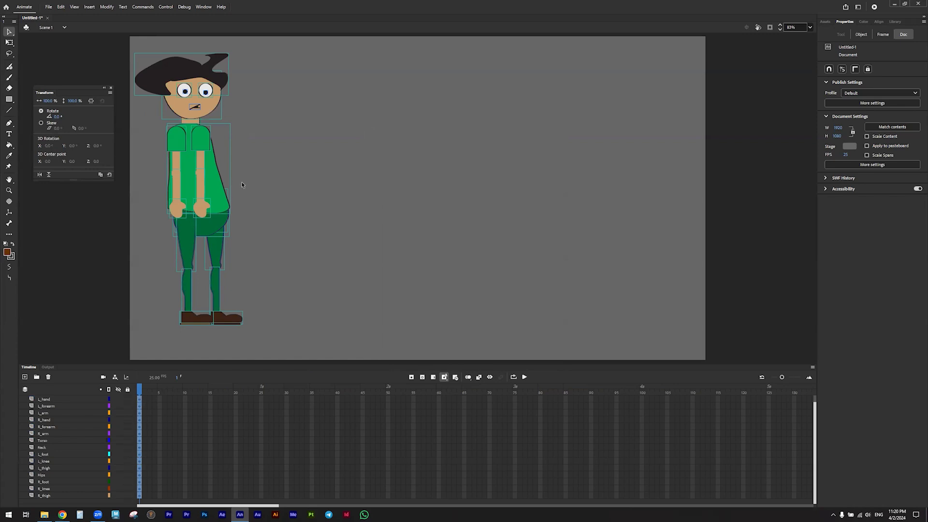
pyautogui.press('alt')
# Convert the artwork on the L_hand layer into a symbol of type Graphic.
pyautogui.click(53, 401)
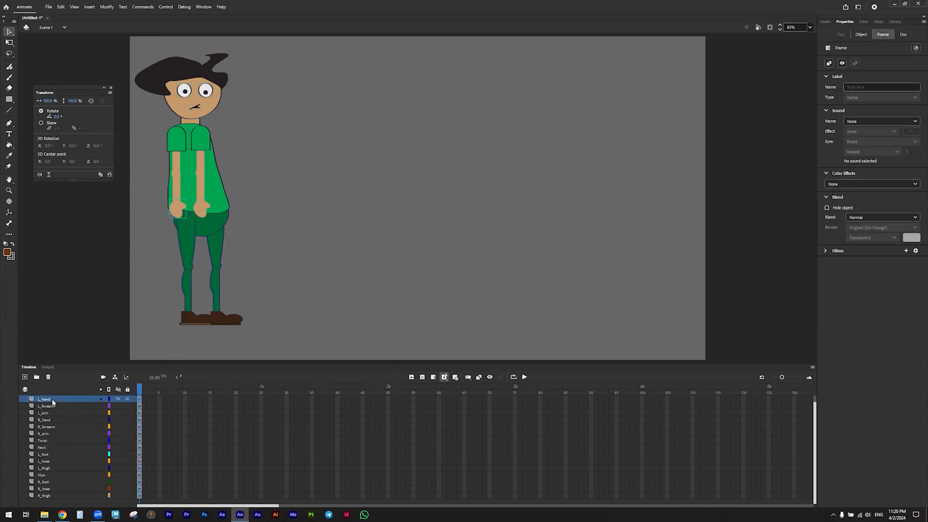
pyautogui.click(47, 407)
pyautogui.click(44, 400)
pyautogui.press('F8')
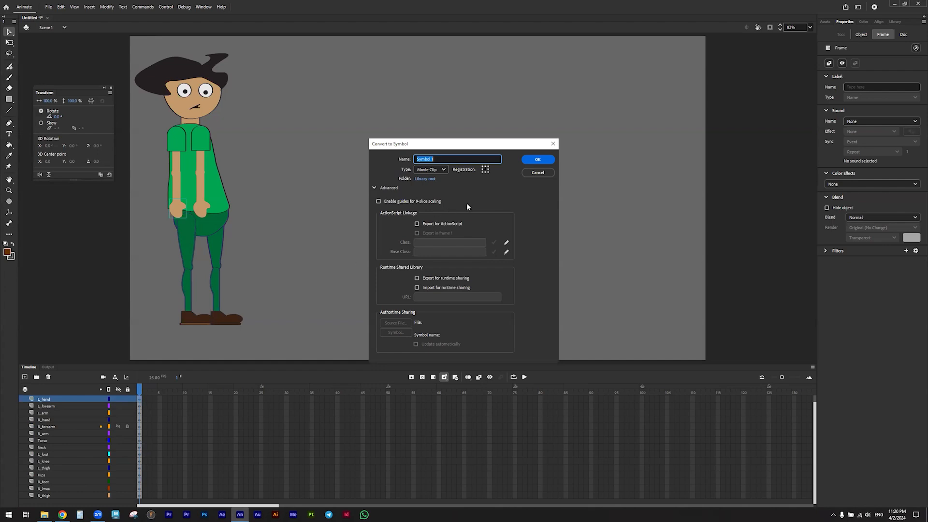
pyautogui.click(421, 171)
pyautogui.click(434, 195)
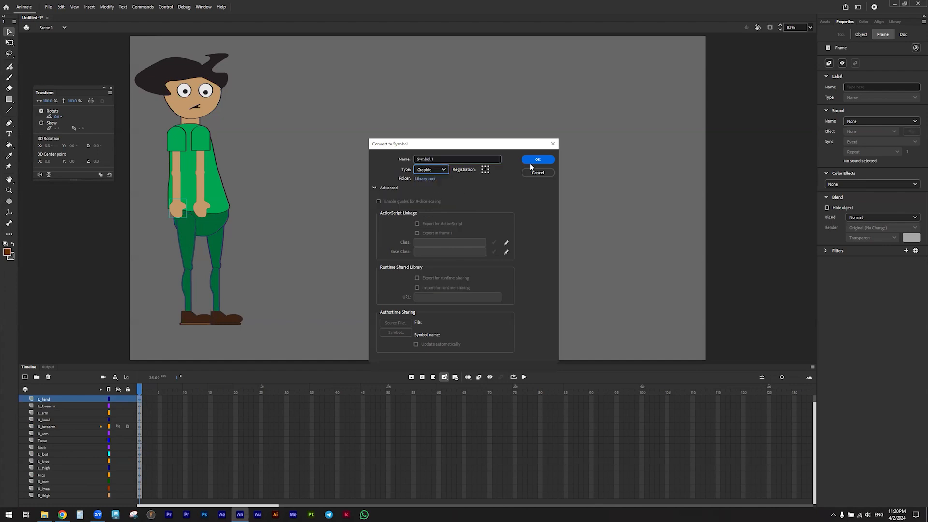
pyautogui.click(539, 161)
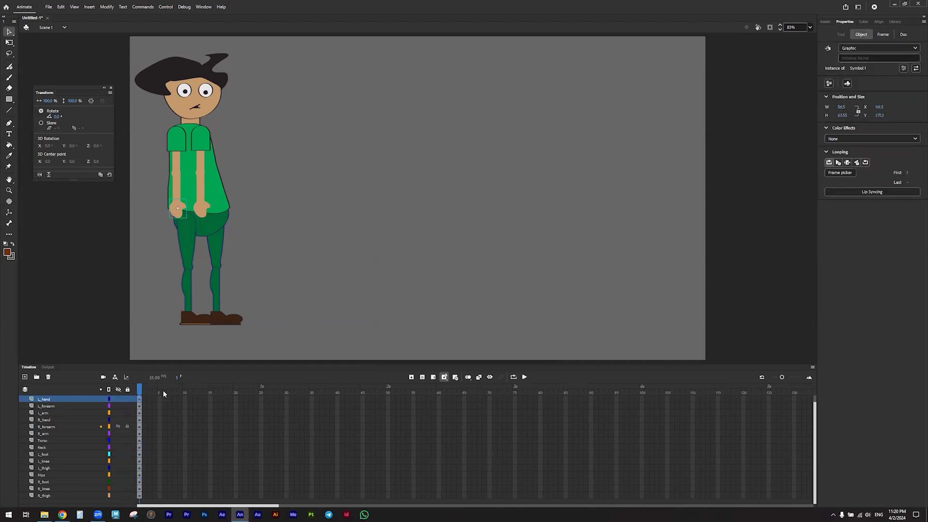
# Convert all artwork on the Head layer into one graphic symbol.
pyautogui.scroll(1, 83, 422)
pyautogui.click(43, 399)
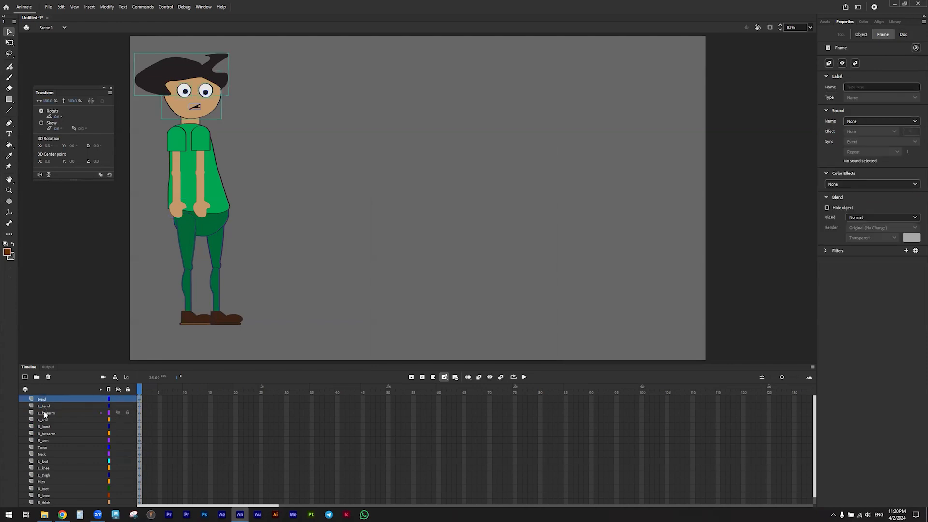
pyautogui.press('F8')
pyautogui.press('Return')
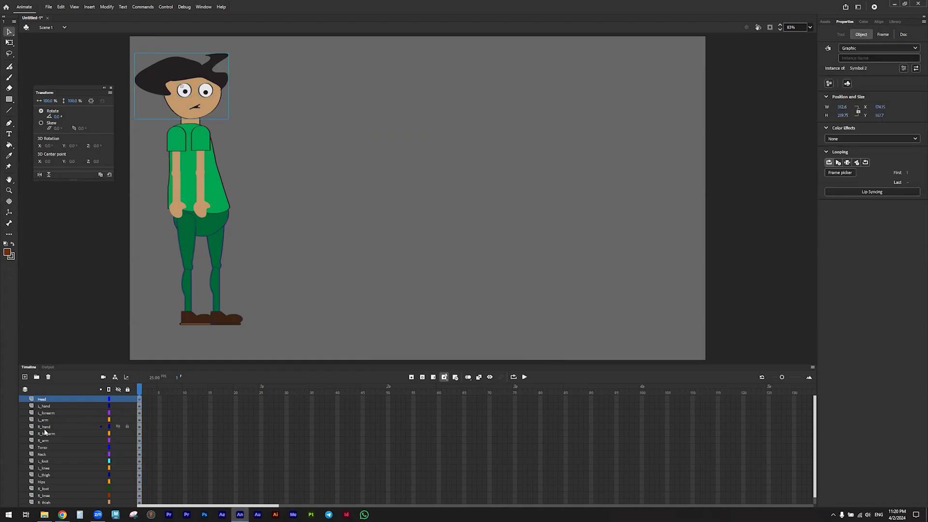
# Convert the L_forearm and L_arm layers' artwork into separate graphic symbols.
pyautogui.click(44, 413)
pyautogui.press('F8')
pyautogui.press('Return')
pyautogui.click(45, 420)
pyautogui.press('F8')
pyautogui.press('Return')
# Convert the R_hand, R_forearm and R_arm layers' artwork into separate graphic symbols.
pyautogui.click(45, 427)
pyautogui.press('F8')
pyautogui.press('Return')
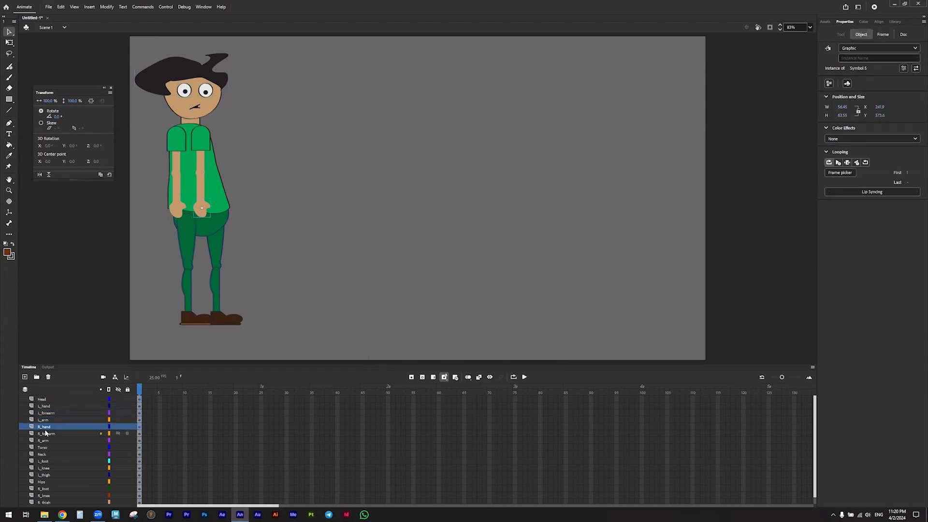
pyautogui.click(46, 433)
pyautogui.press('F8')
pyautogui.press('Return')
pyautogui.click(44, 440)
pyautogui.press('F8')
pyautogui.press('Return')
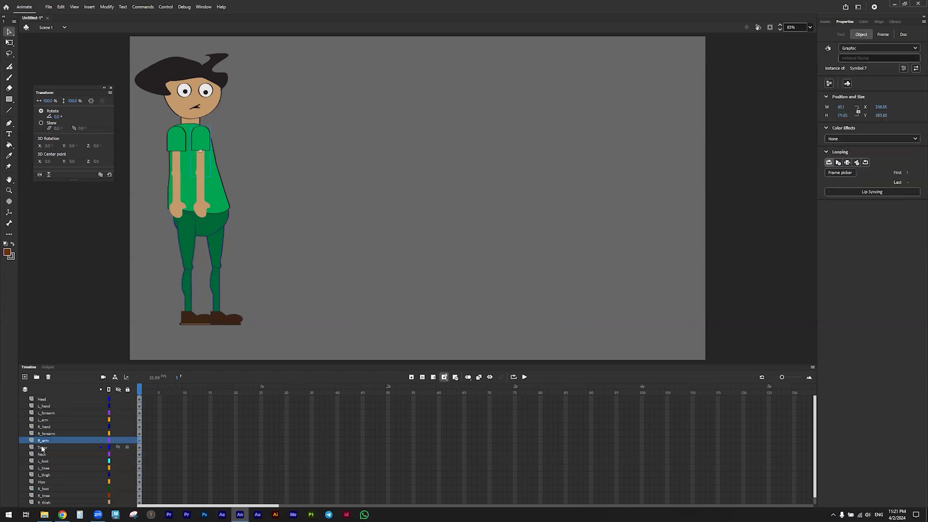
# Convert the Torso and Neck layers' artwork into separate graphic symbols.
pyautogui.click(42, 448)
pyautogui.press('F8')
pyautogui.press('Return')
pyautogui.click(42, 454)
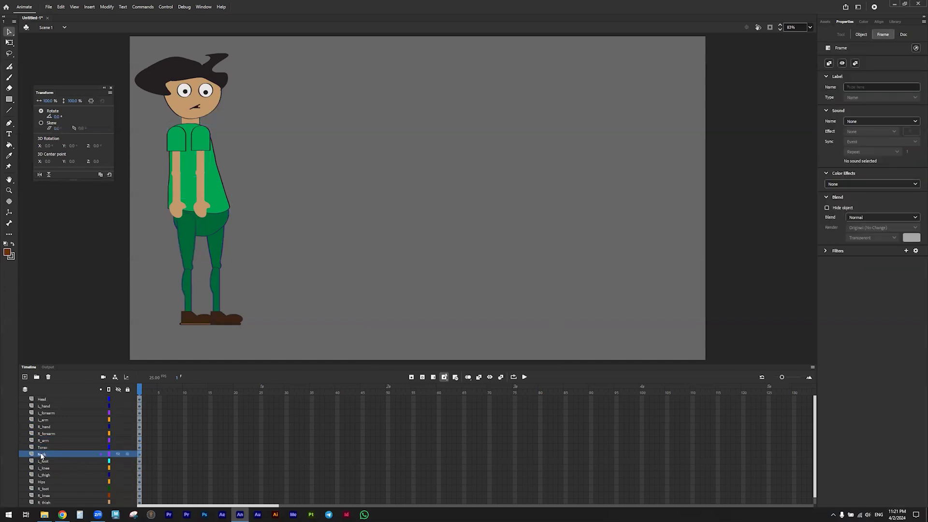
pyautogui.press('F8')
pyautogui.press('Return')
# Convert the left foot, left knee and left thigh layers' artwork into separate graphic symbols.
pyautogui.click(42, 461)
pyautogui.press('F8')
pyautogui.press('Return')
pyautogui.click(44, 468)
pyautogui.press('F8')
pyautogui.press('Return')
pyautogui.click(44, 474)
pyautogui.press('F8')
pyautogui.press('Return')
# Convert the artwork on the Hips layer into a graphic symbol.
pyautogui.click(43, 482)
pyautogui.press('F8')
pyautogui.press('Return')
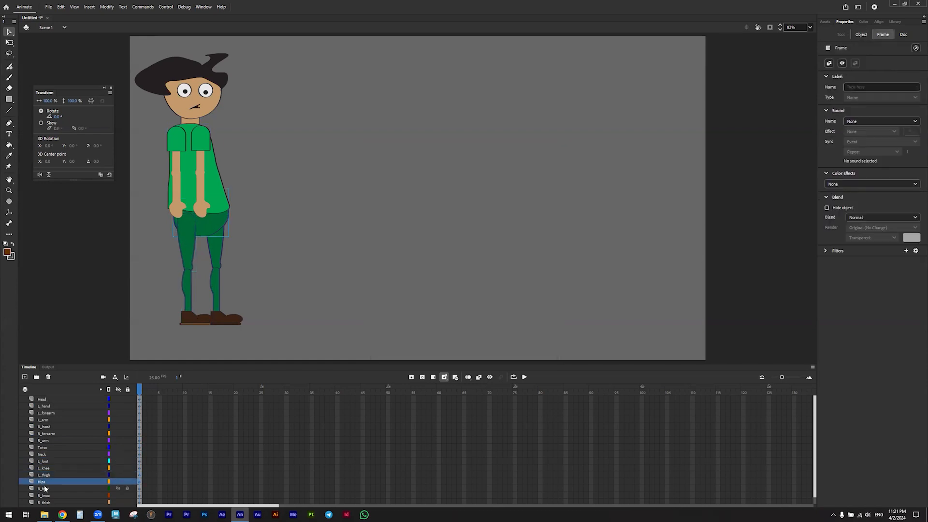
# Convert the right foot, right knee and right thigh layers' artwork into separate graphic symbols.
pyautogui.click(44, 488)
pyautogui.press('F8')
pyautogui.press('Return')
pyautogui.click(43, 496)
pyautogui.press('F8')
pyautogui.press('Return')
pyautogui.click(45, 502)
pyautogui.press('F8')
pyautogui.press('Return')
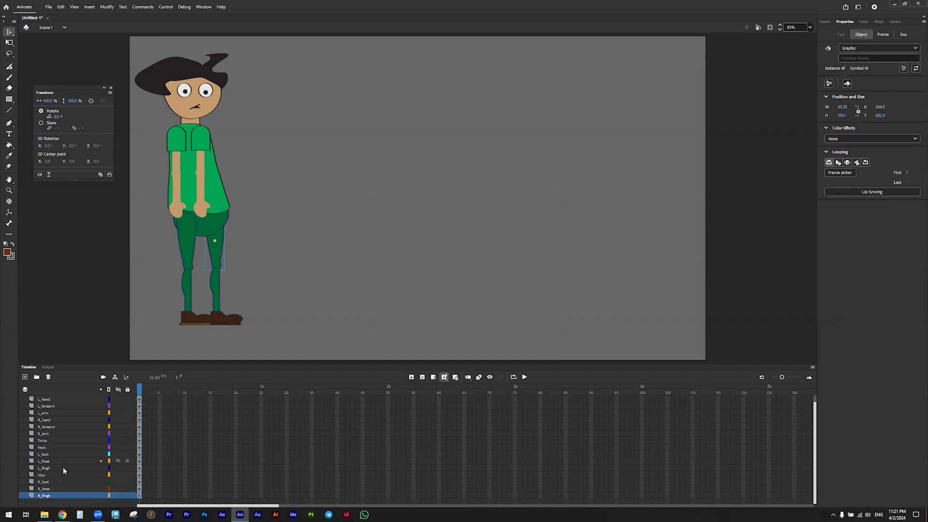
# Using Free Transform, move the head's transformation point to the chin and the neck's to the base of the neck.
pyautogui.scroll(1, 63, 472)
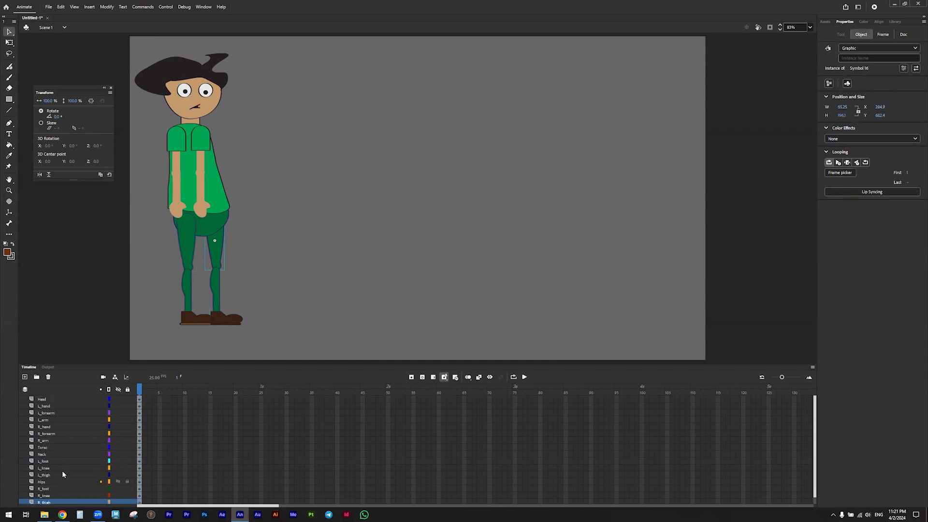
pyautogui.click(42, 399)
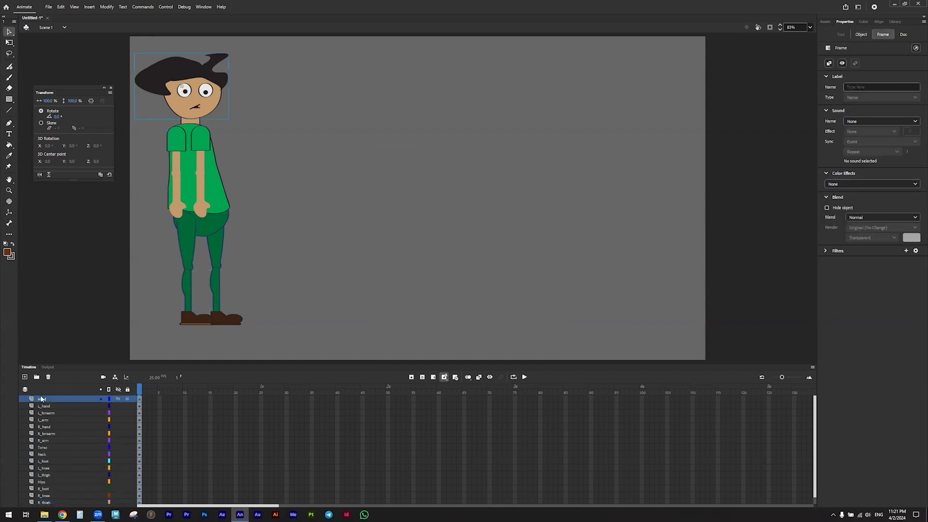
pyautogui.click(7, 44)
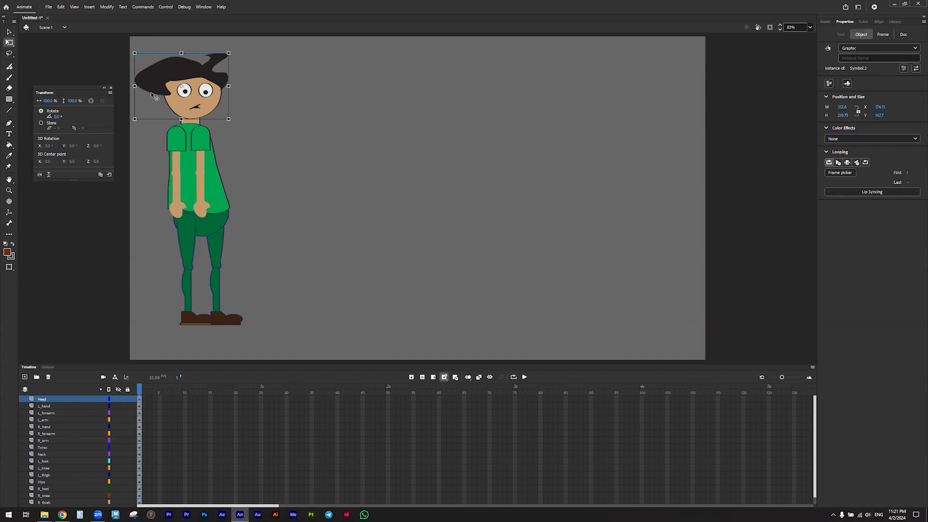
pyautogui.scroll(5, 151, 92)
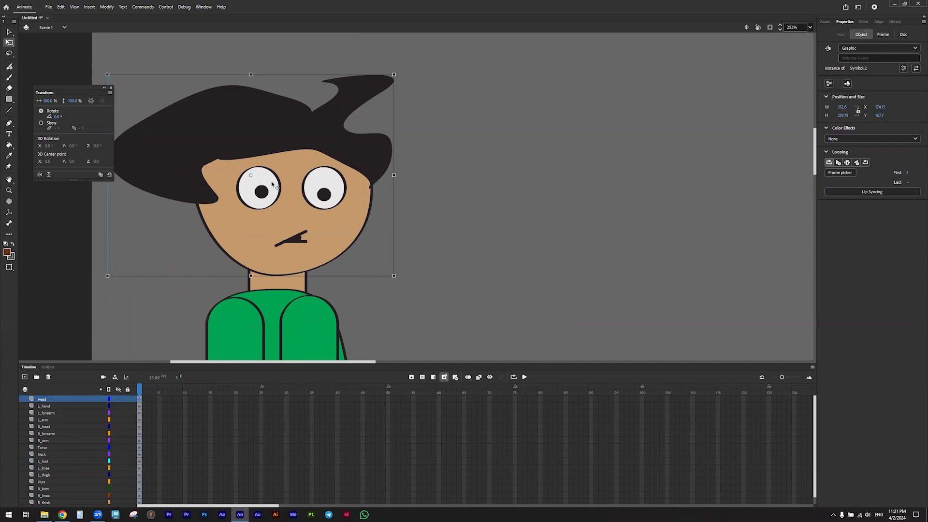
pyautogui.moveTo(250, 175); pyautogui.dragTo(277, 265)
pyautogui.click(266, 285)
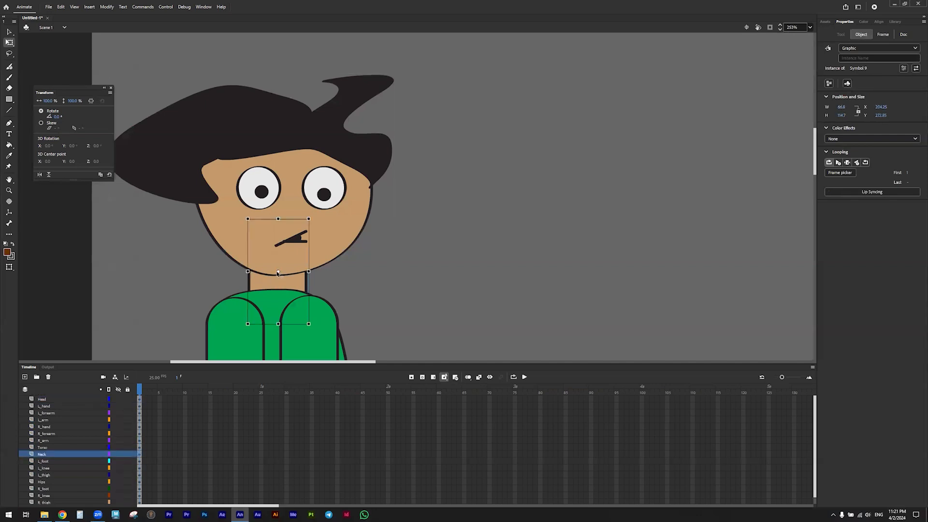
pyautogui.moveTo(278, 271); pyautogui.dragTo(271, 297)
# Move the right and left arms' transformation points up to the shoulders, undoing a small test rotation of the right arm.
pyautogui.scroll(-3, 299, 306)
pyautogui.click(306, 268)
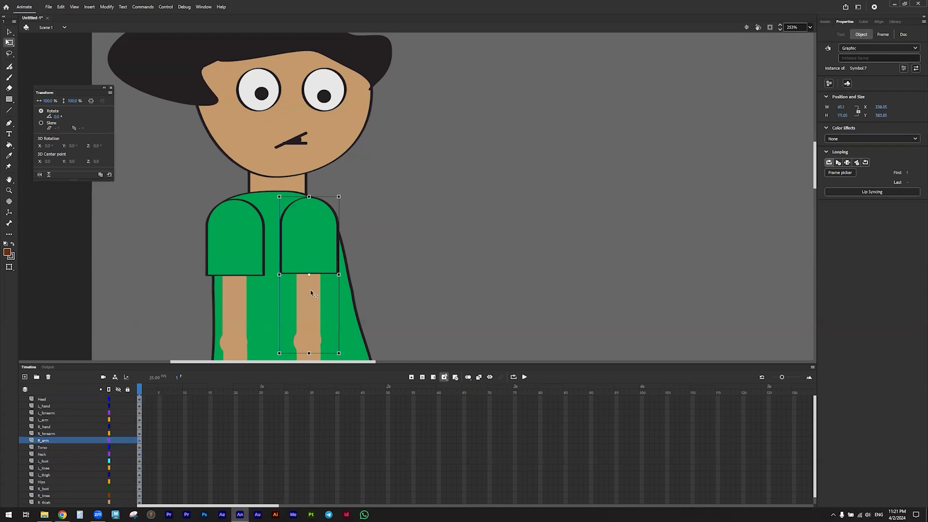
pyautogui.moveTo(308, 275); pyautogui.dragTo(308, 234)
pyautogui.moveTo(343, 196); pyautogui.dragTo(358, 182)
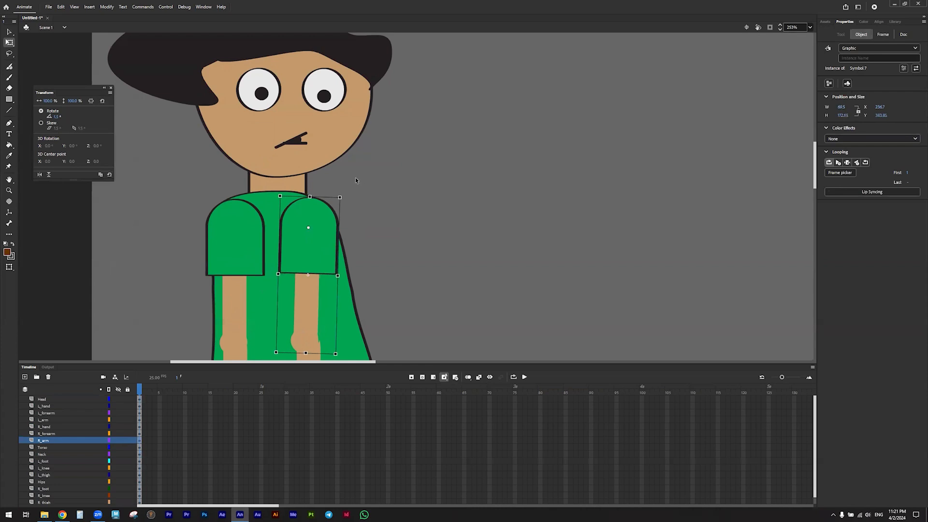
pyautogui.hotkey('ctrl', 'shift', 'z')
pyautogui.click(225, 249)
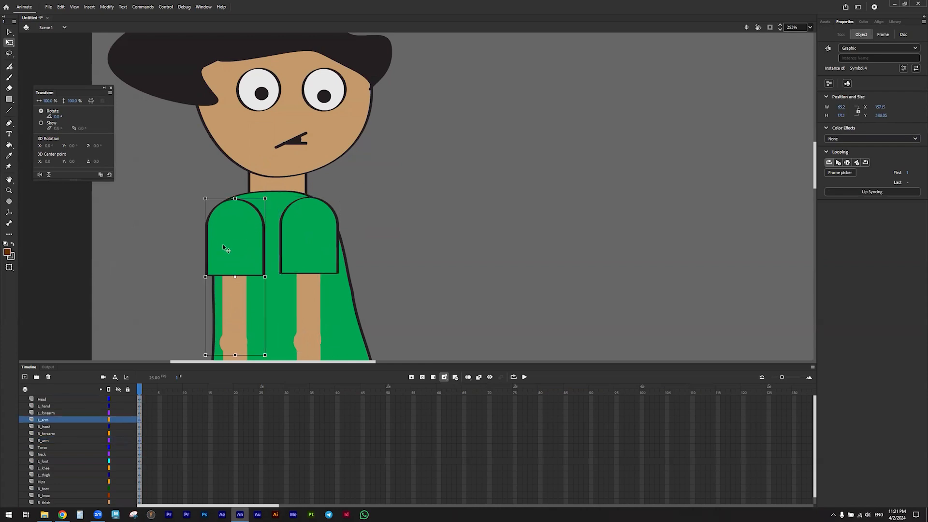
pyautogui.moveTo(232, 278); pyautogui.dragTo(233, 222)
# Move the transformation points of the right and left forearms up to their elbows.
pyautogui.scroll(-5, 233, 220)
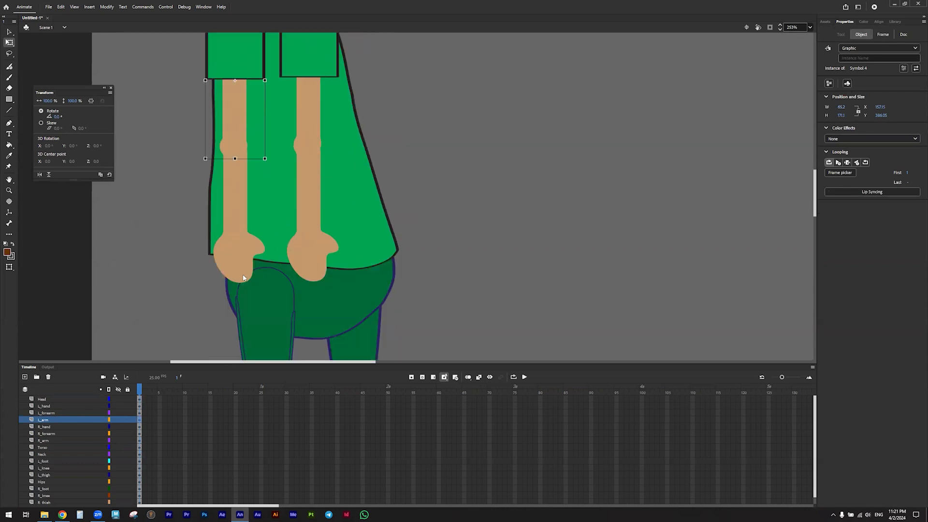
pyautogui.click(306, 195)
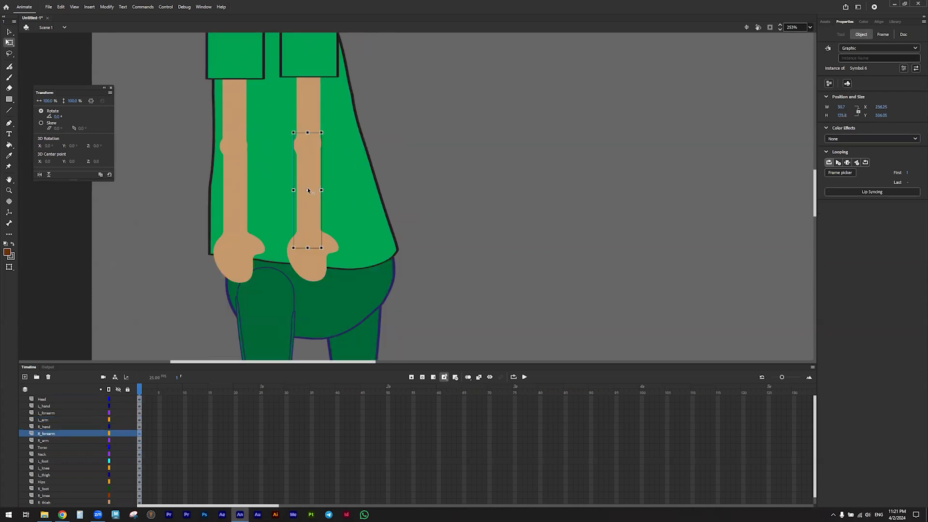
pyautogui.moveTo(308, 188); pyautogui.dragTo(308, 144)
pyautogui.click(238, 196)
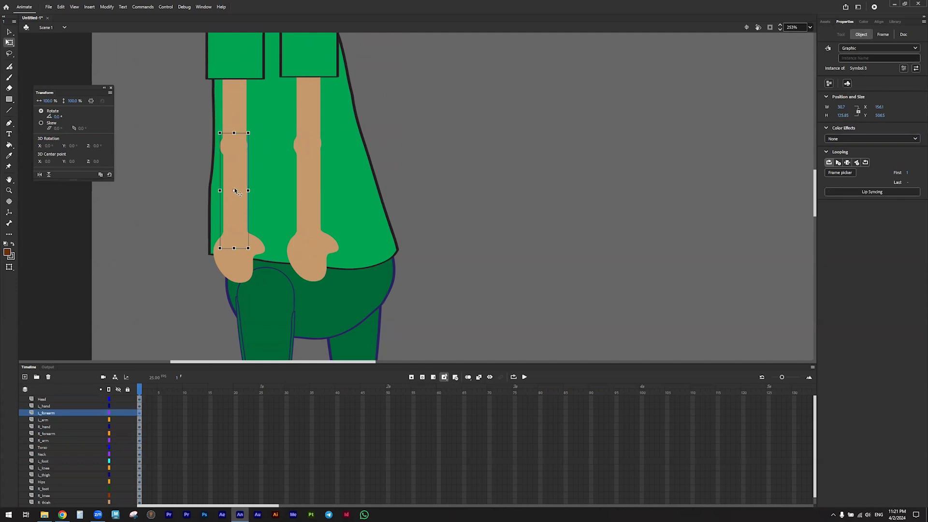
pyautogui.moveTo(235, 191); pyautogui.dragTo(237, 147)
# Move the transformation points of the left and right hands up to their wrists.
pyautogui.click(240, 268)
pyautogui.moveTo(240, 254); pyautogui.dragTo(236, 231)
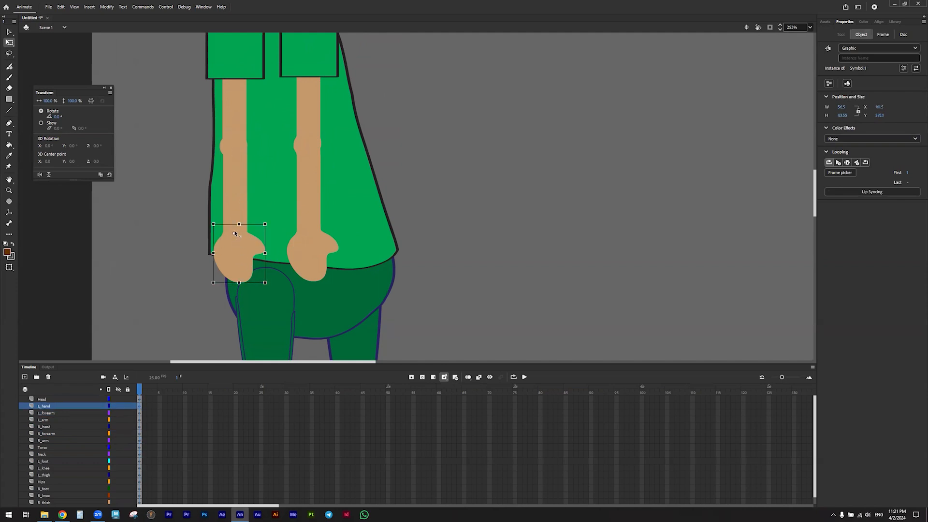
pyautogui.click(312, 252)
pyautogui.moveTo(313, 253); pyautogui.dragTo(306, 230)
# Move the torso's transformation point down toward the waist and the hips' point to the middle of the visible pelvis.
pyautogui.click(337, 202)
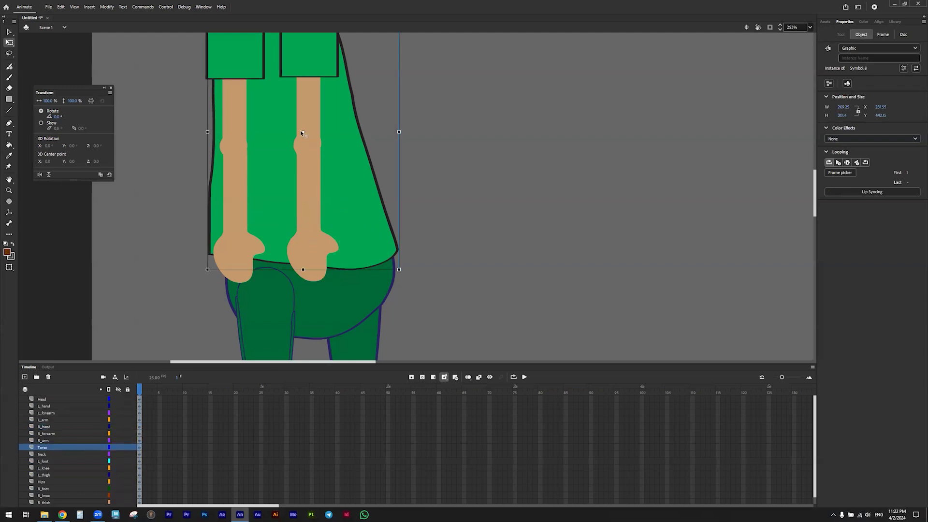
pyautogui.moveTo(298, 139); pyautogui.dragTo(275, 212)
pyautogui.click(331, 311)
pyautogui.moveTo(309, 267); pyautogui.dragTo(300, 288)
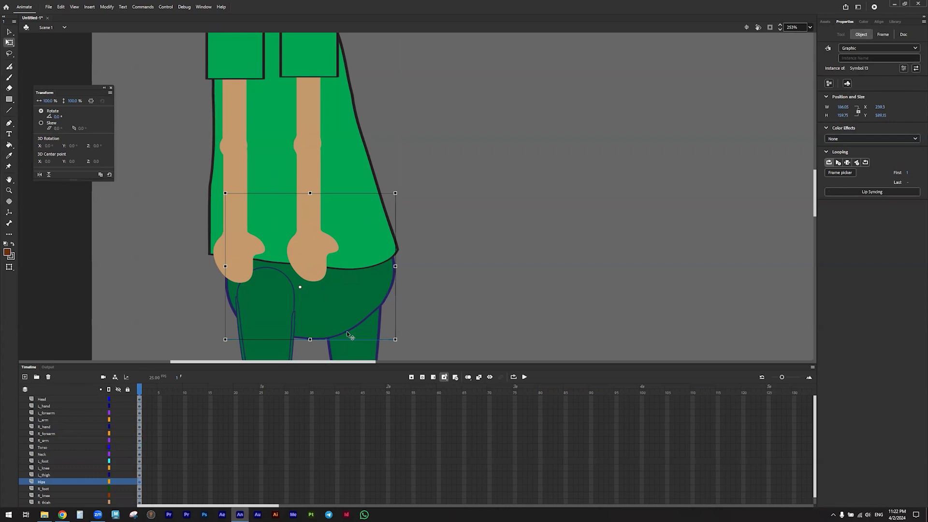
# Move the transformation points of the left and right thighs up to the hip joints.
pyautogui.click(266, 344)
pyautogui.scroll(-4, 271, 340)
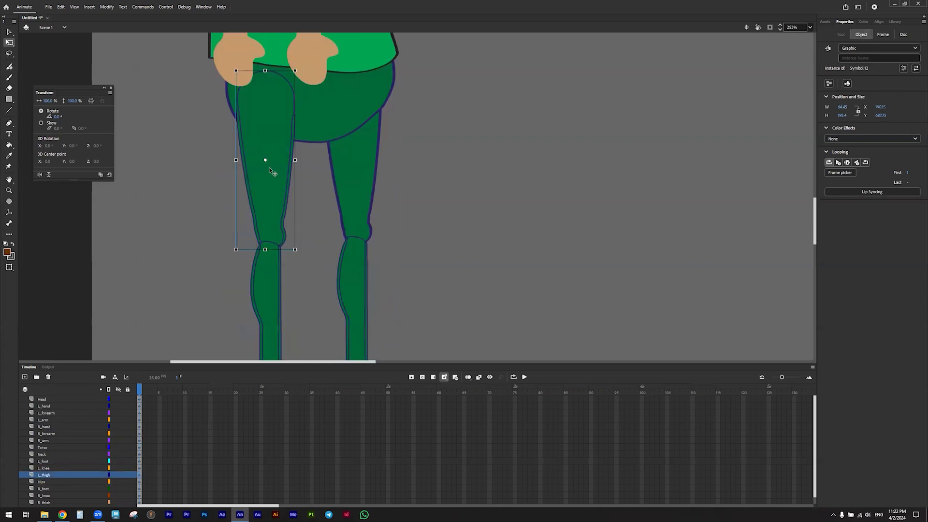
pyautogui.moveTo(265, 159); pyautogui.dragTo(265, 119)
pyautogui.click(365, 174)
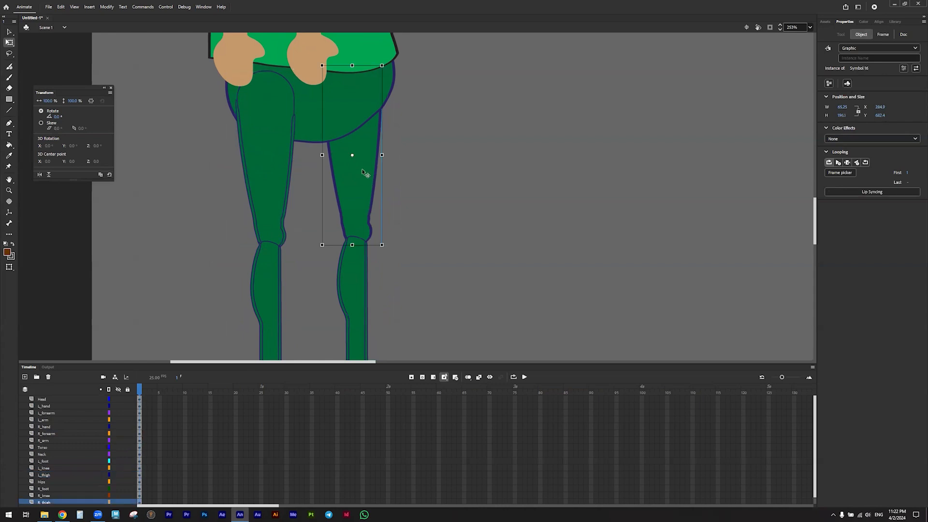
pyautogui.moveTo(349, 155); pyautogui.dragTo(354, 100)
# Move the transformation points of the right and left lower legs up to the knee joints.
pyautogui.click(354, 295)
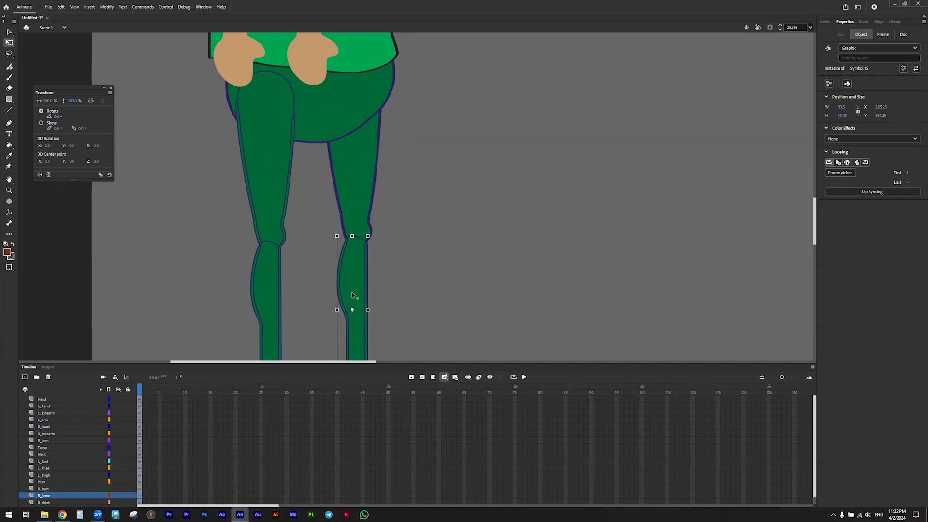
pyautogui.moveTo(356, 242); pyautogui.dragTo(356, 241)
pyautogui.click(275, 322)
pyautogui.moveTo(267, 315); pyautogui.dragTo(269, 246)
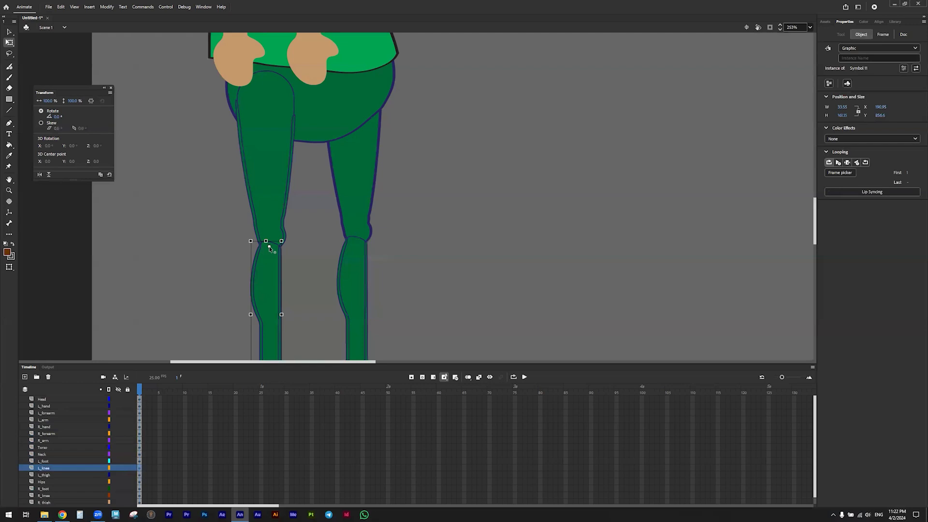
# Move the transformation points of the right and left feet up to the ankles.
pyautogui.scroll(-5, 311, 284)
pyautogui.click(360, 206)
pyautogui.moveTo(385, 195); pyautogui.dragTo(356, 177)
pyautogui.click(276, 201)
pyautogui.moveTo(295, 196); pyautogui.dragTo(268, 179)
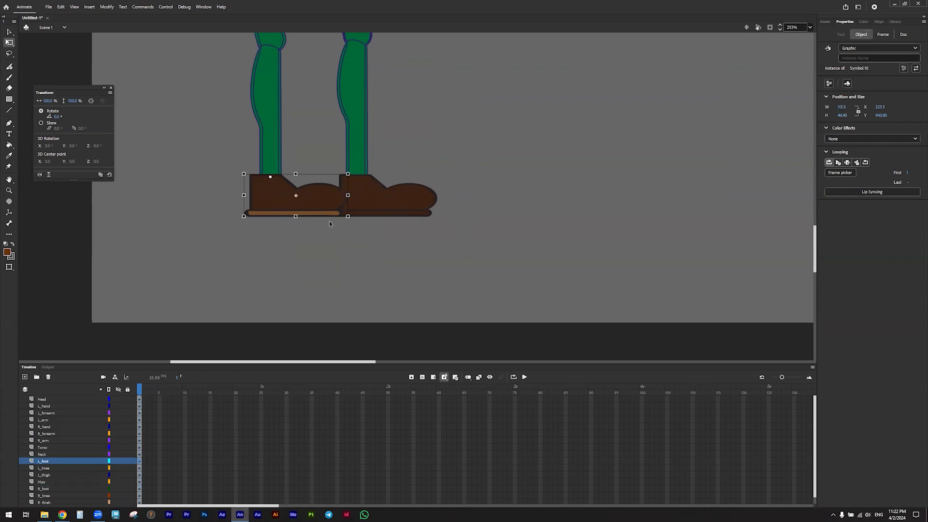
# Activate the Selection tool and show the layer parenting view in the timeline.
pyautogui.scroll(5, 375, 240)
pyautogui.scroll(5, 375, 245)
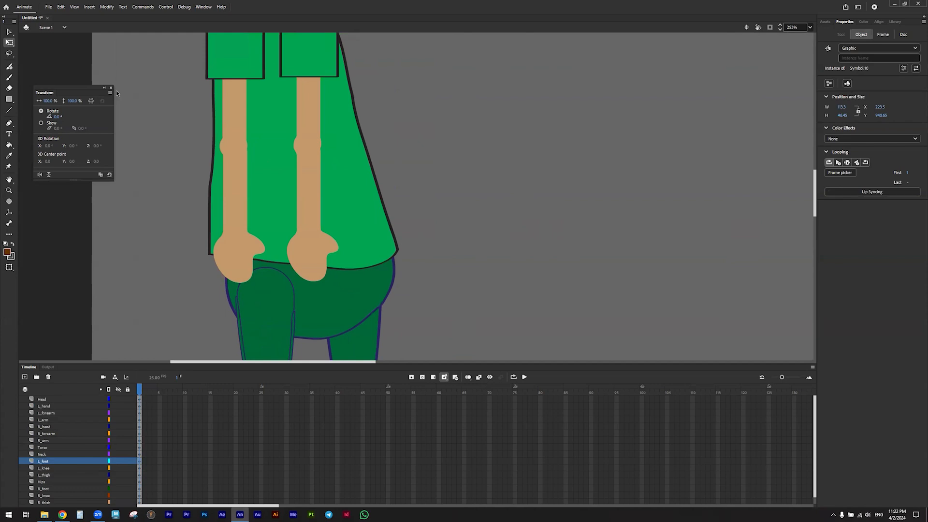
pyautogui.click(10, 32)
pyautogui.scroll(-3, 381, 218)
pyautogui.scroll(-2, 388, 220)
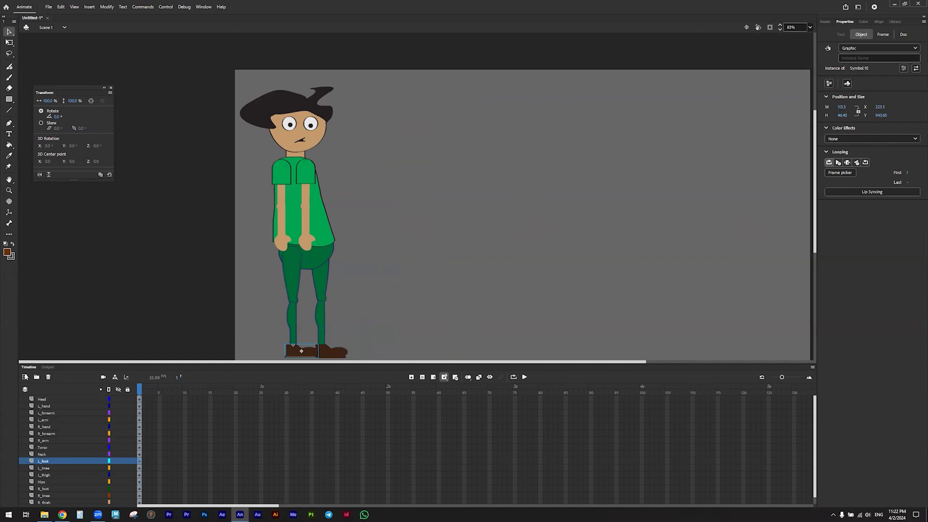
pyautogui.click(115, 377)
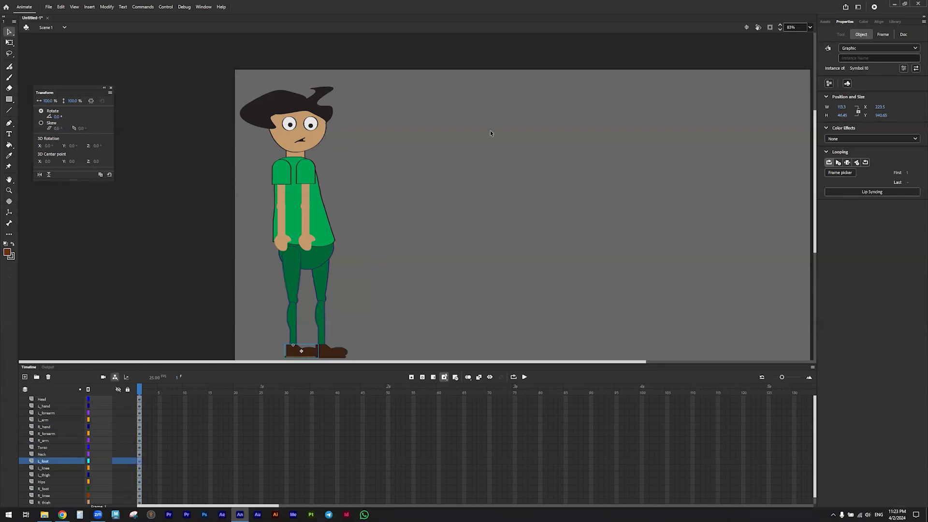
# Parent the L_thigh and R_thigh layers to Hips, and test the link by moving the hips and undoing the move.
pyautogui.click(50, 482)
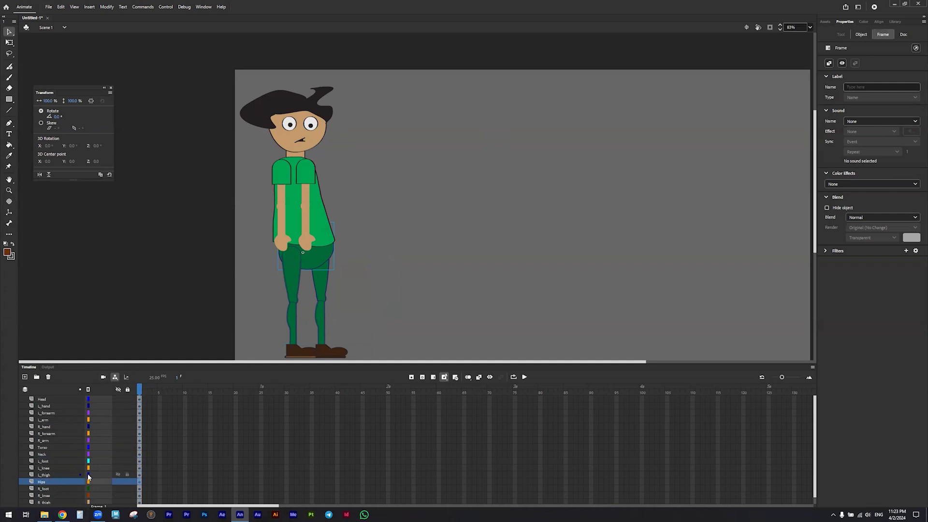
pyautogui.moveTo(88, 475); pyautogui.dragTo(90, 482)
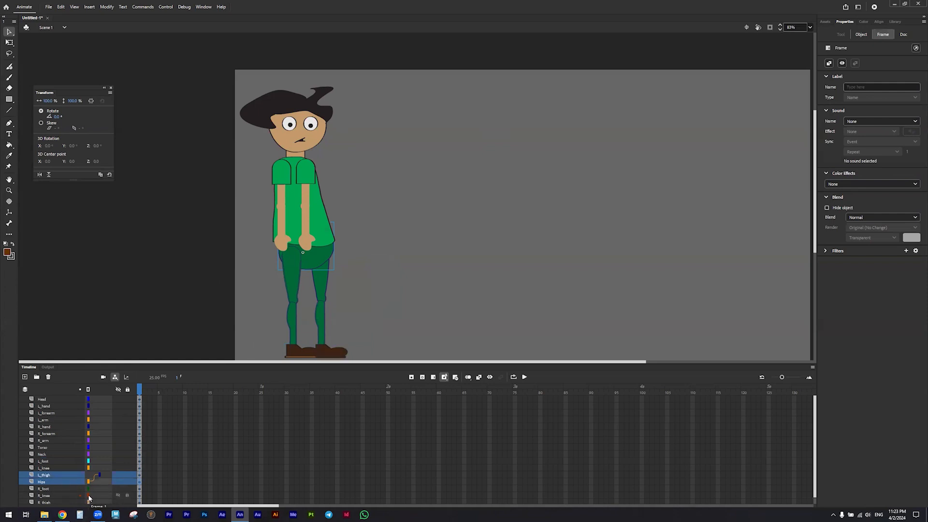
pyautogui.moveTo(89, 503); pyautogui.dragTo(101, 482)
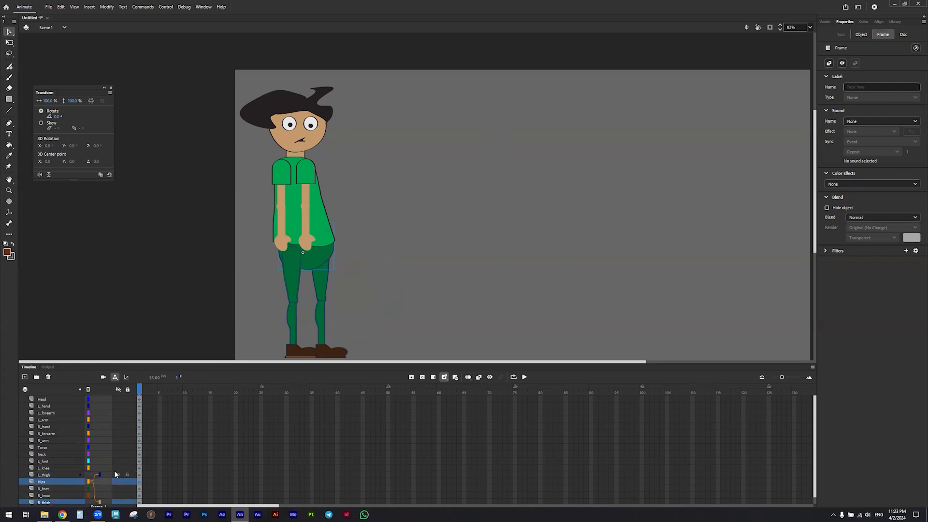
pyautogui.moveTo(319, 258); pyautogui.dragTo(359, 255)
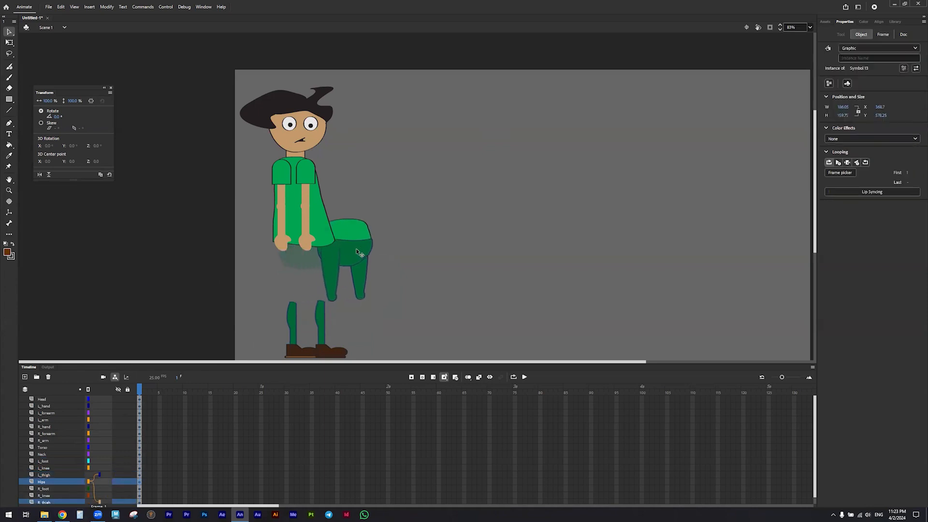
pyautogui.hotkey('ctrl', 'z')
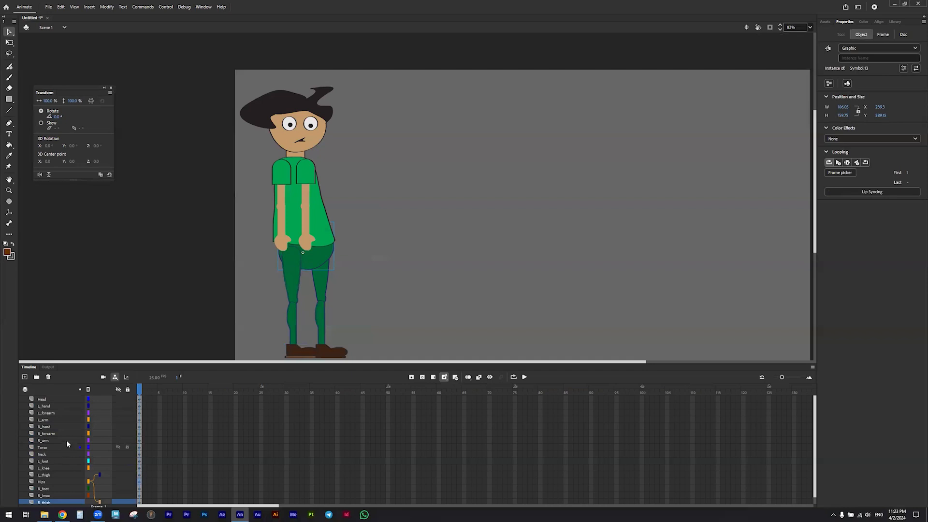
# Parent the Torso layer to Hips, and test it by moving the hips and undoing the move.
pyautogui.moveTo(89, 448); pyautogui.dragTo(94, 483)
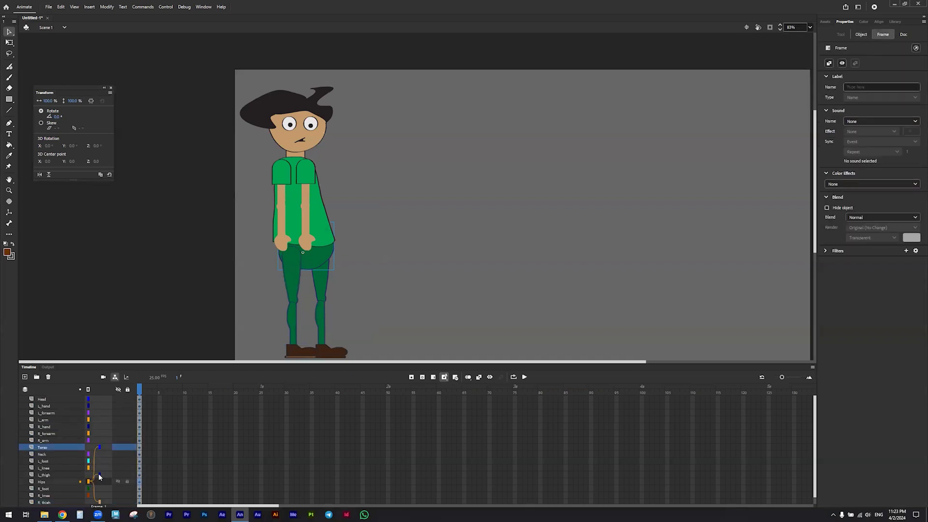
pyautogui.moveTo(321, 253); pyautogui.dragTo(359, 255)
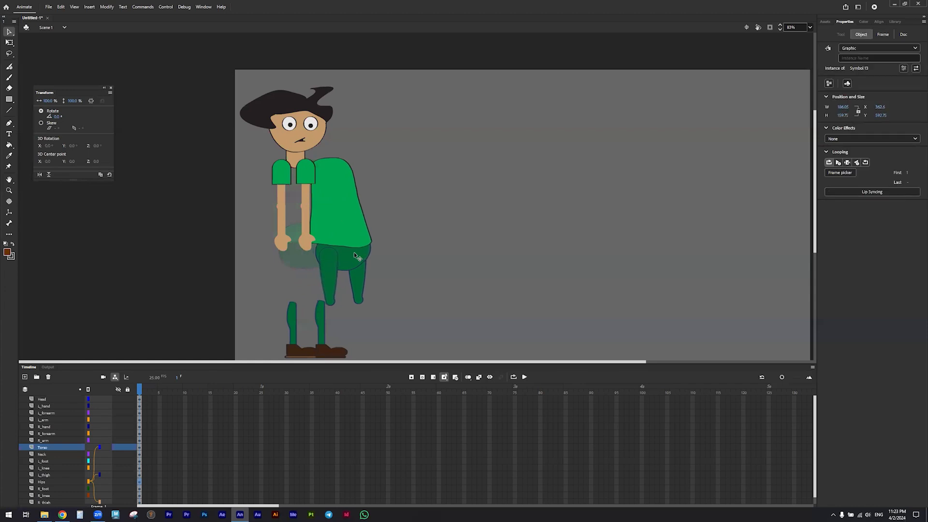
pyautogui.hotkey('ctrl', 'z')
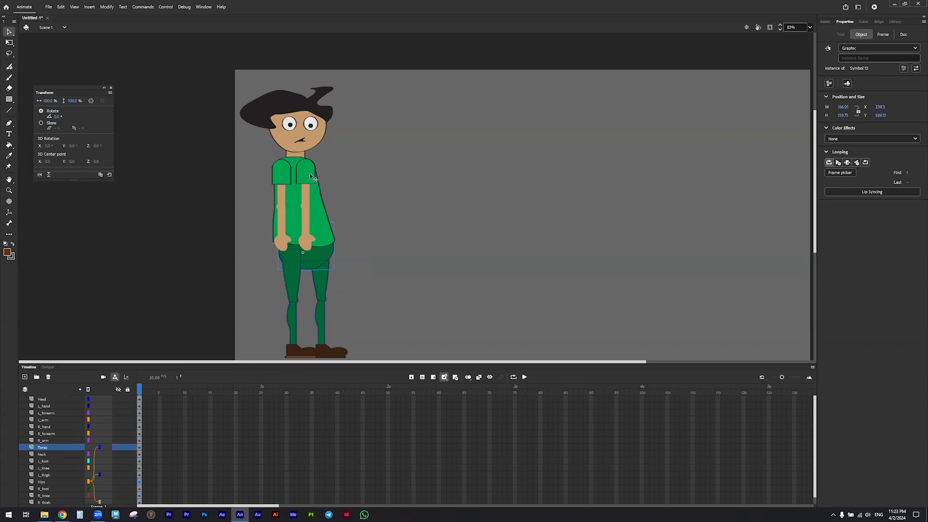
# Parent L_hand to L_forearm, L_forearm to L_arm and L_arm to Torso, and test with a torso move that is undone.
pyautogui.click(281, 171)
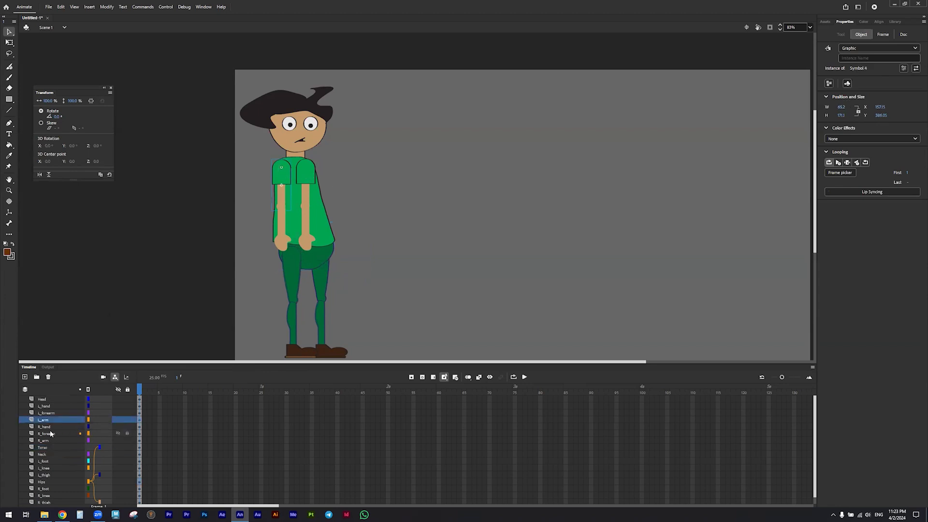
pyautogui.click(50, 406)
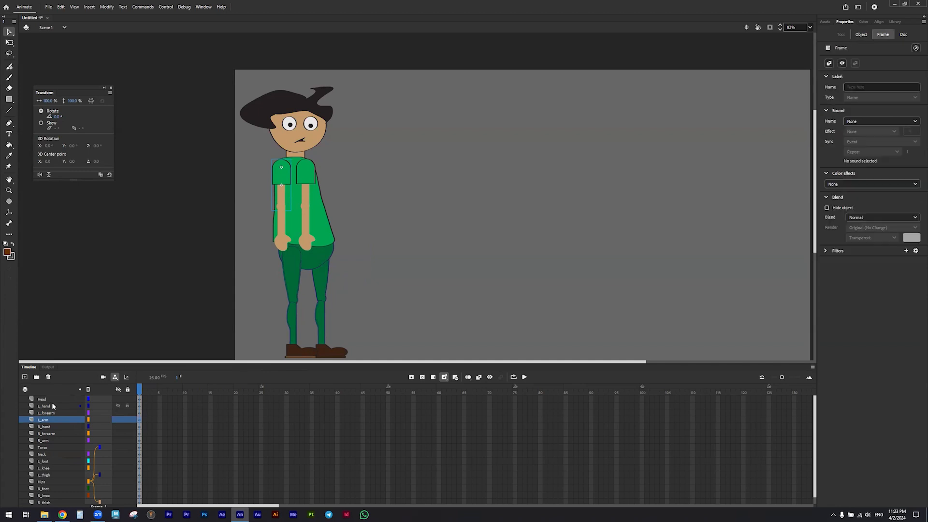
pyautogui.moveTo(90, 410)
pyautogui.mouseDown()
pyautogui.moveTo(98, 412)
pyautogui.moveTo(86, 419)
pyautogui.moveTo(97, 446)
pyautogui.mouseUp()
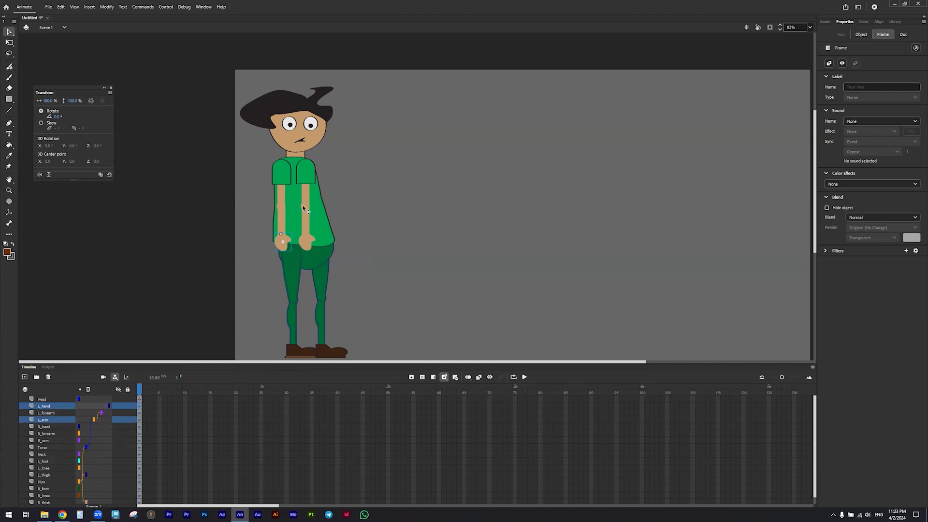
pyautogui.moveTo(317, 220); pyautogui.dragTo(361, 220)
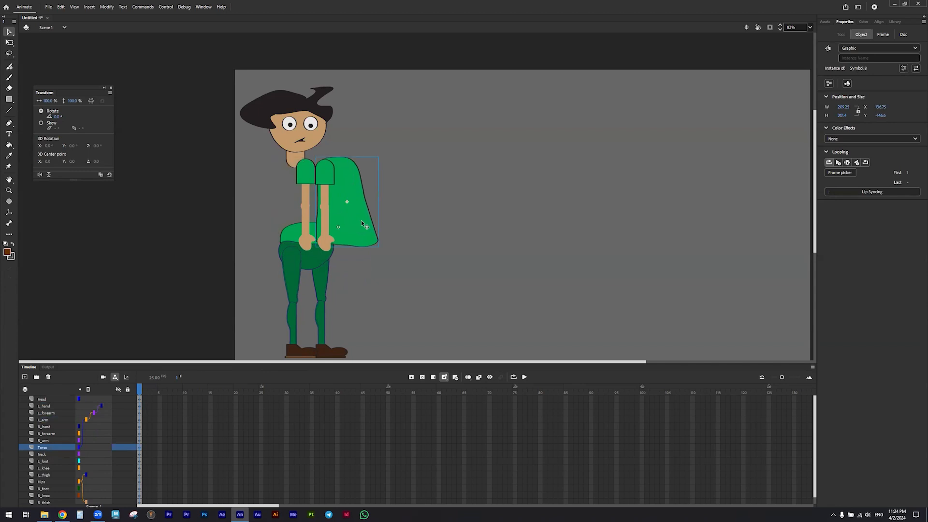
pyautogui.hotkey('ctrl', 'z')
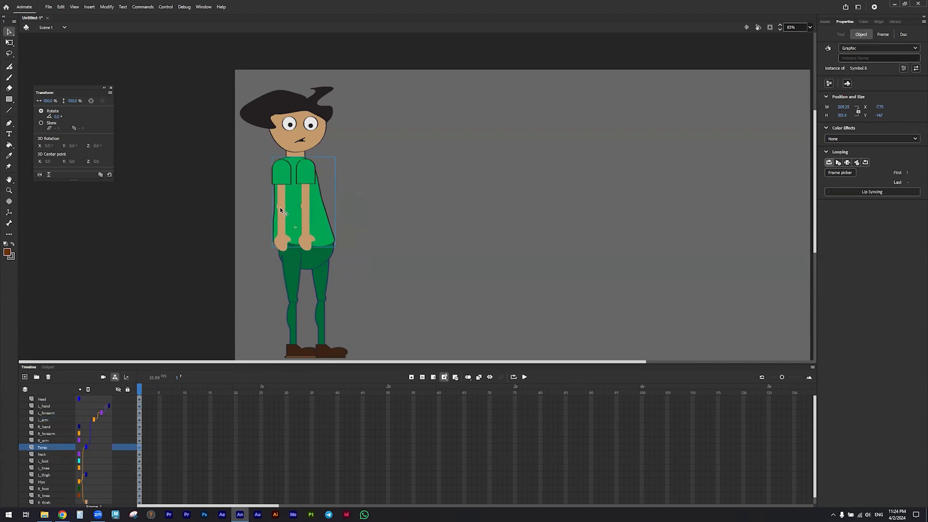
# Parent R_hand to R_forearm, R_forearm to R_arm and R_arm to Torso, and test by moving the torso and hips, undoing both moves.
pyautogui.click(285, 177)
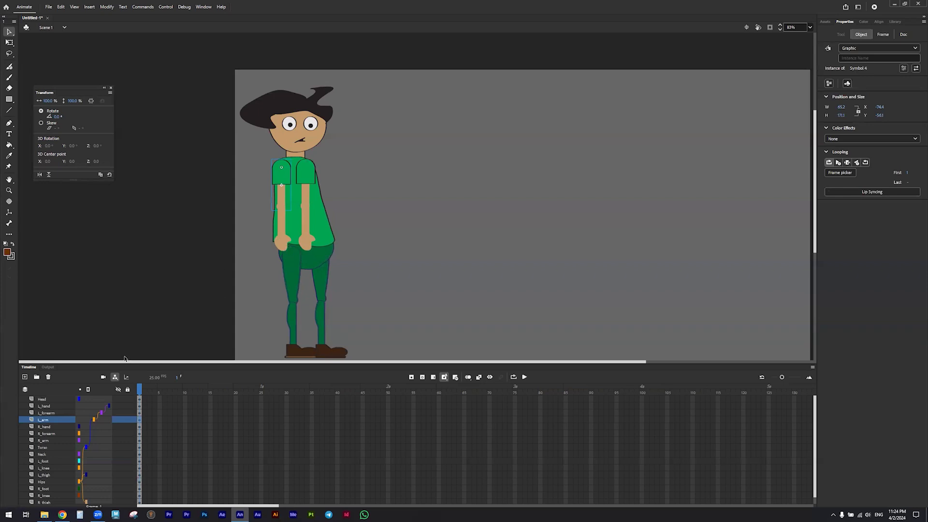
pyautogui.click(306, 176)
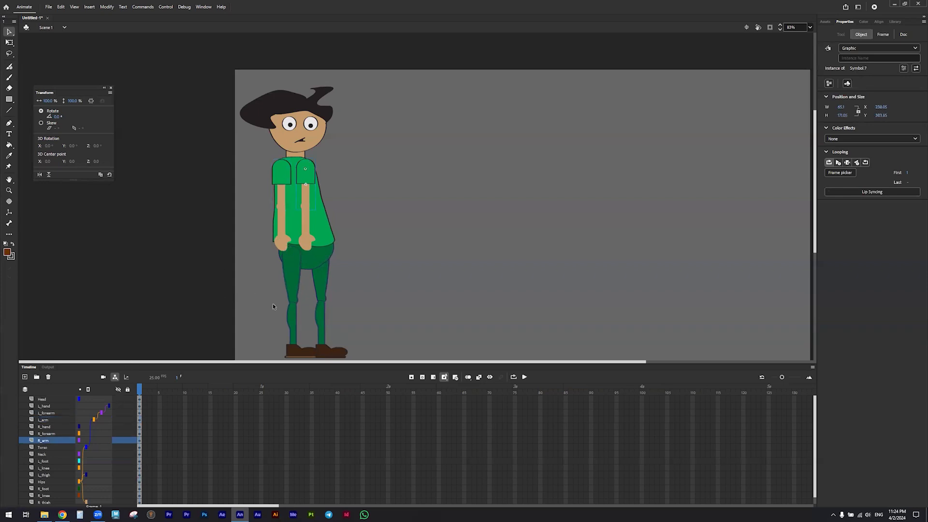
pyautogui.moveTo(79, 427); pyautogui.dragTo(91, 448)
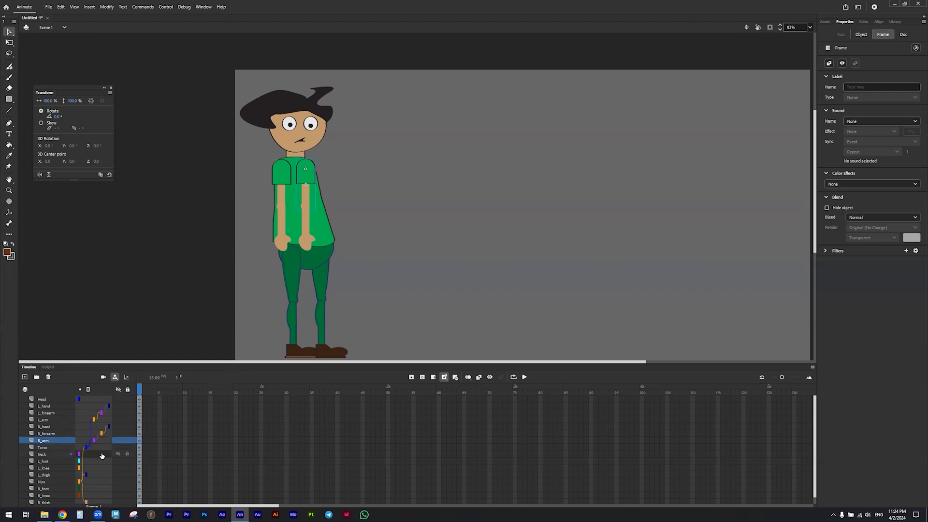
pyautogui.moveTo(314, 227); pyautogui.dragTo(365, 239)
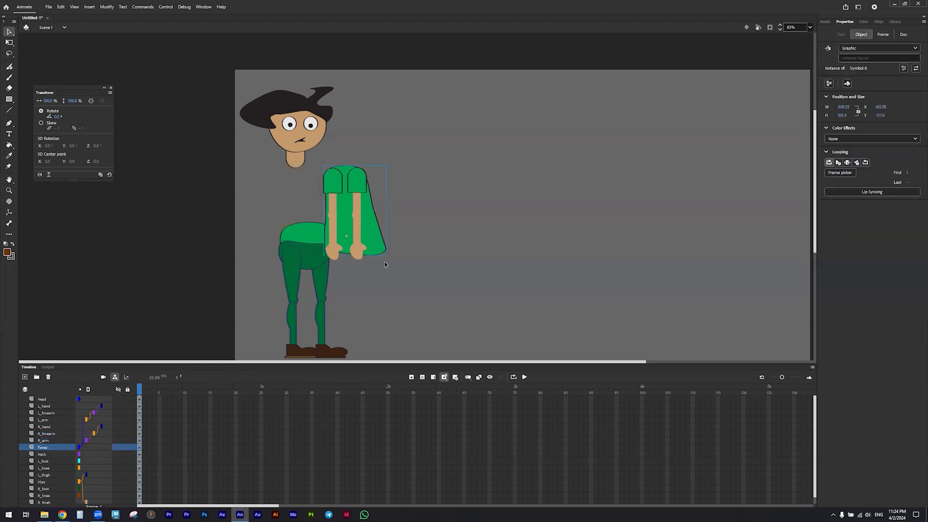
pyautogui.hotkey('ctrl', 'z')
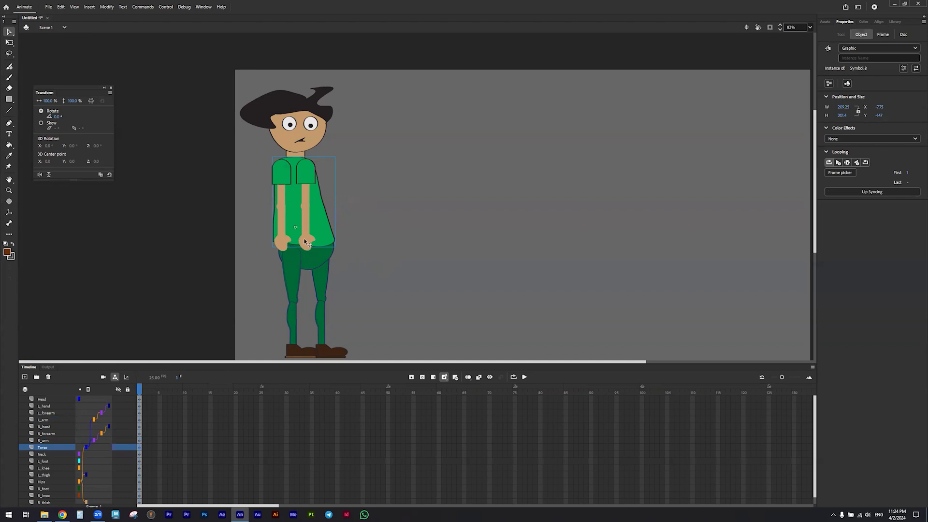
pyautogui.moveTo(327, 258); pyautogui.dragTo(400, 262)
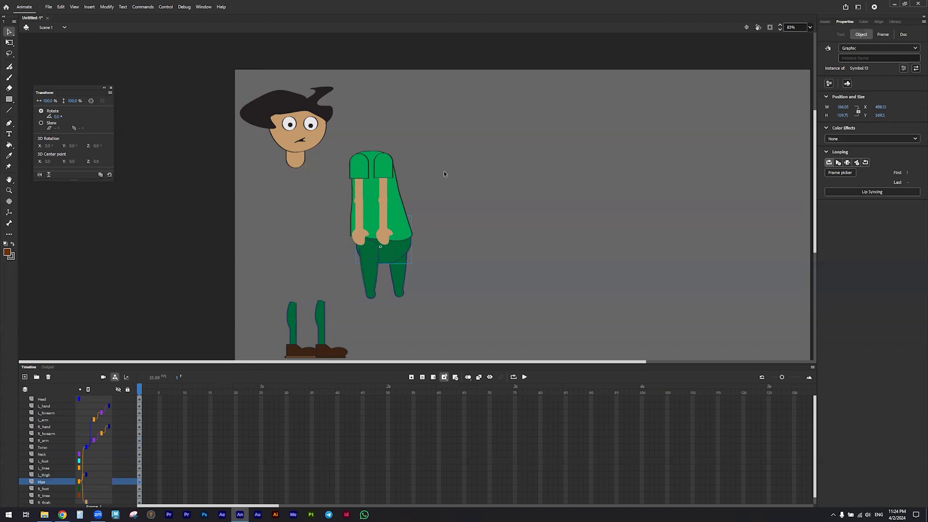
pyautogui.moveTo(297, 248); pyautogui.dragTo(317, 274)
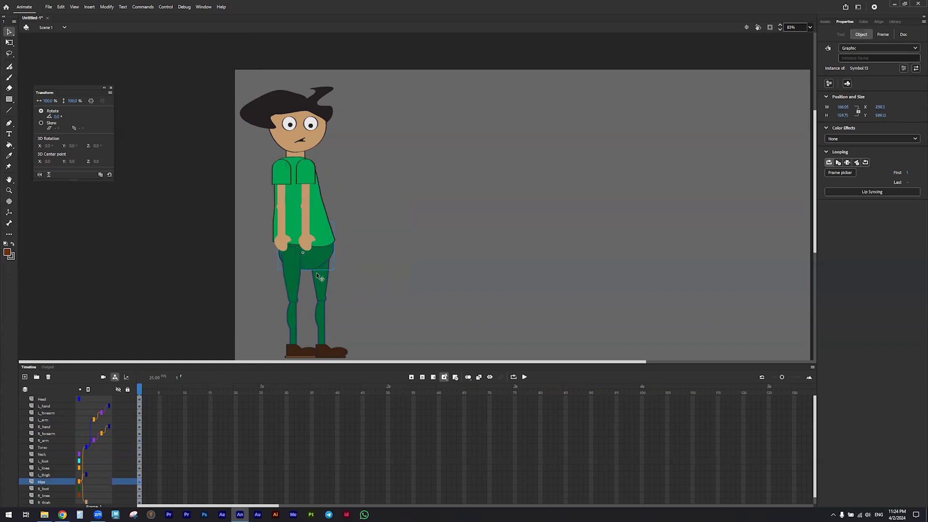
# Parent the Neck layer to Torso and the Head layer to Neck.
pyautogui.click(297, 158)
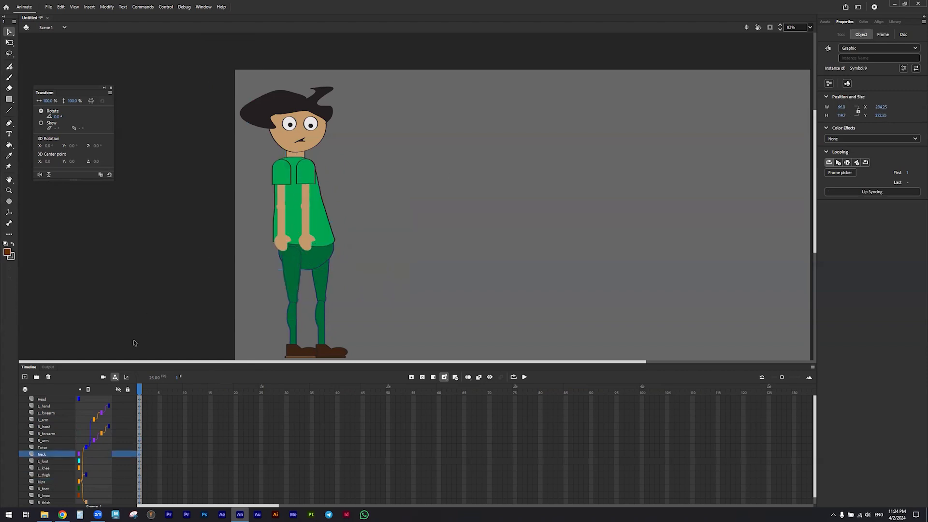
pyautogui.click(81, 452)
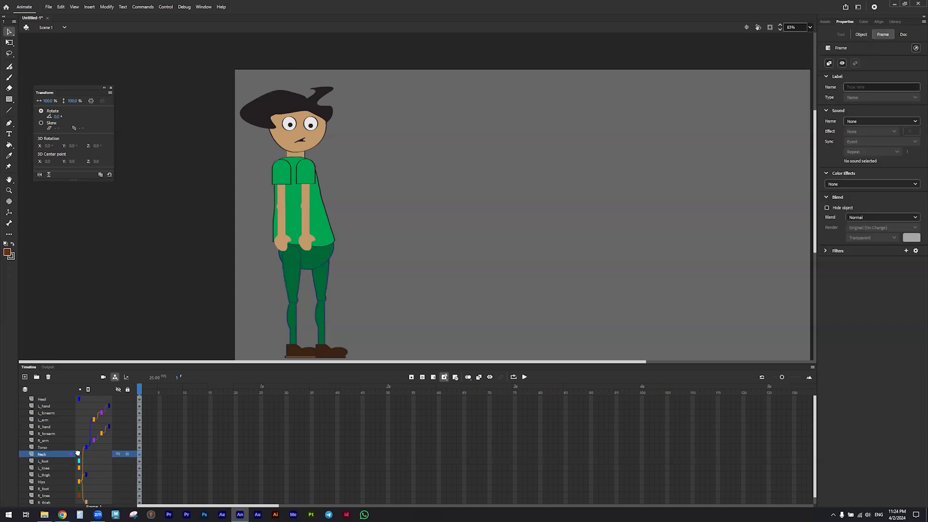
pyautogui.moveTo(83, 447); pyautogui.dragTo(84, 447)
pyautogui.moveTo(79, 397); pyautogui.dragTo(84, 454)
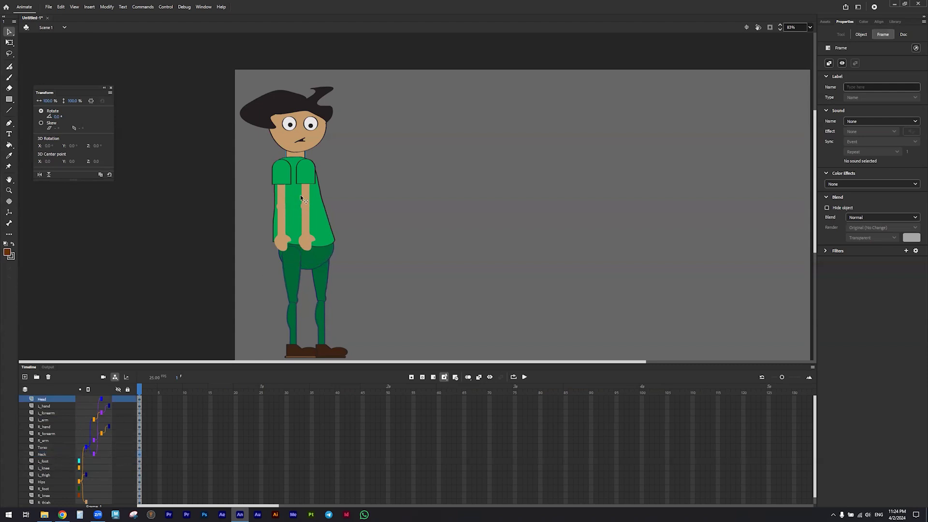
# On both legs, parent each foot layer to its knee layer and each knee layer to its thigh layer.
pyautogui.click(300, 280)
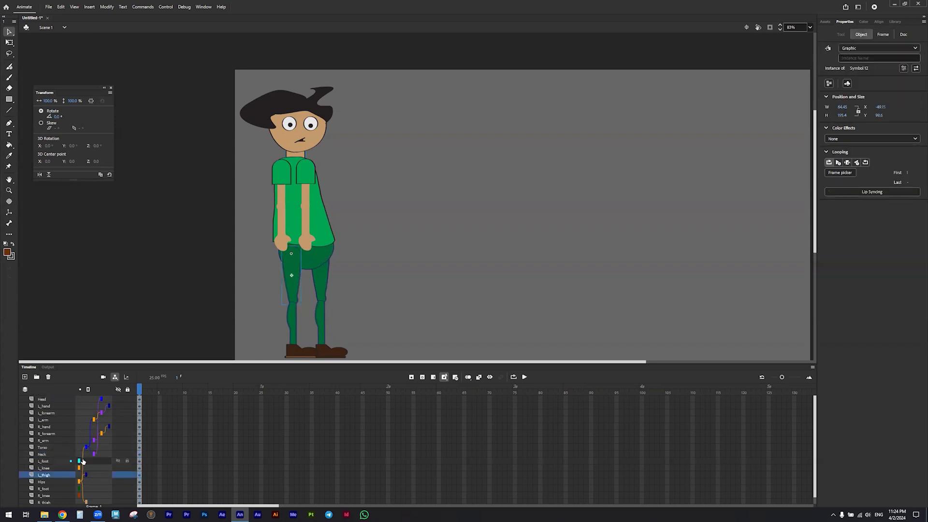
pyautogui.scroll(-1, 83, 461)
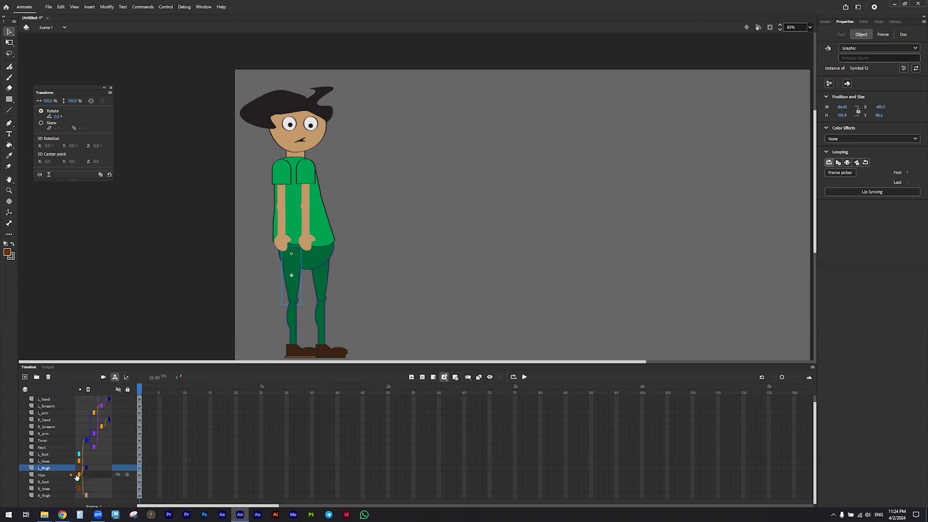
pyautogui.moveTo(80, 455)
pyautogui.mouseDown()
pyautogui.moveTo(95, 461)
pyautogui.moveTo(80, 462)
pyautogui.moveTo(87, 468)
pyautogui.mouseUp()
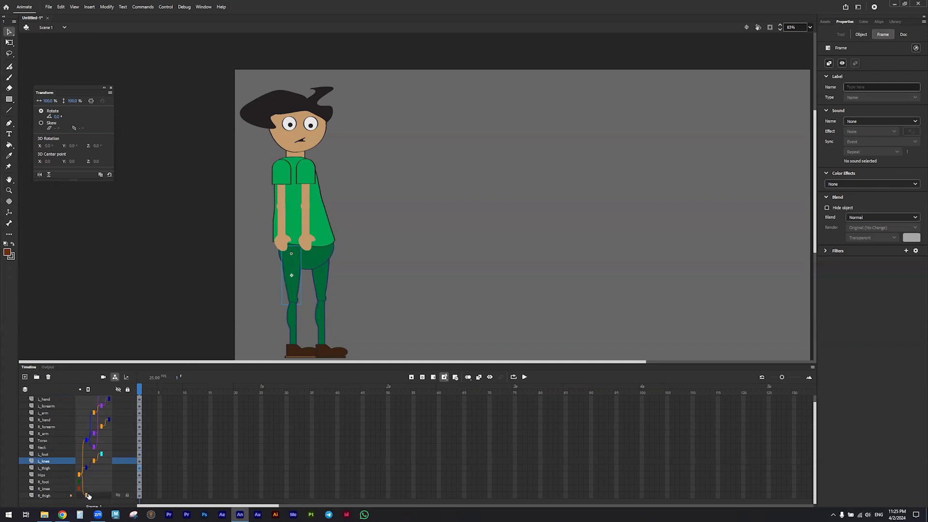
pyautogui.moveTo(97, 491); pyautogui.dragTo(98, 495)
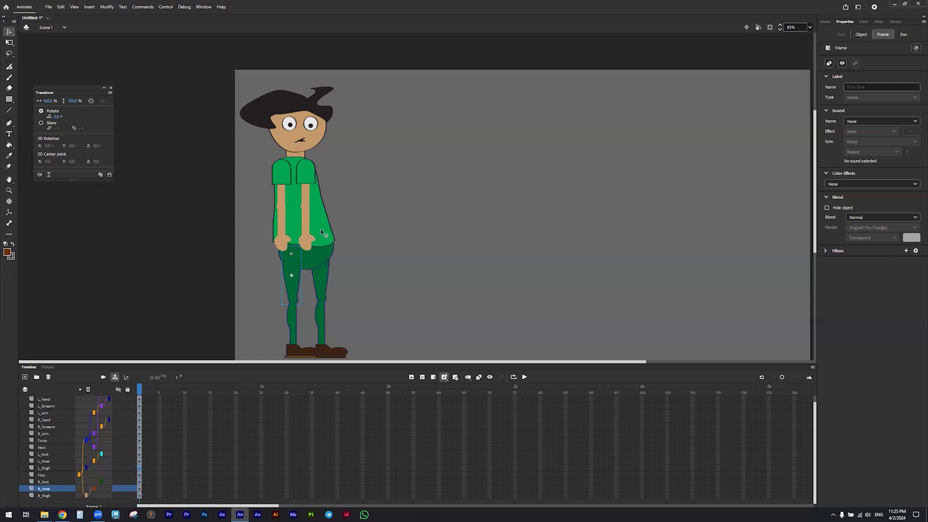
# Test the layer hierarchy by moving the hips and the right arm, undoing each move.
pyautogui.moveTo(317, 256); pyautogui.dragTo(359, 243)
pyautogui.hotkey('ctrl', 'z')
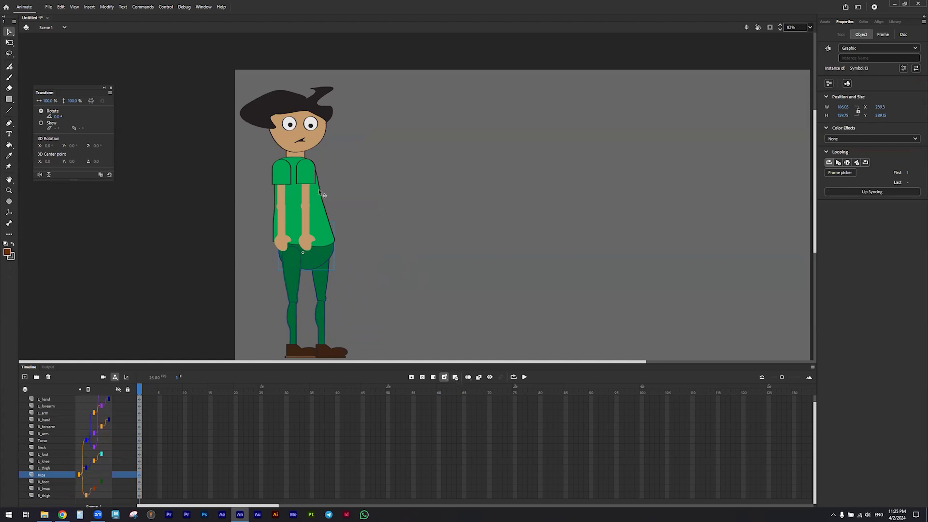
pyautogui.click(306, 179)
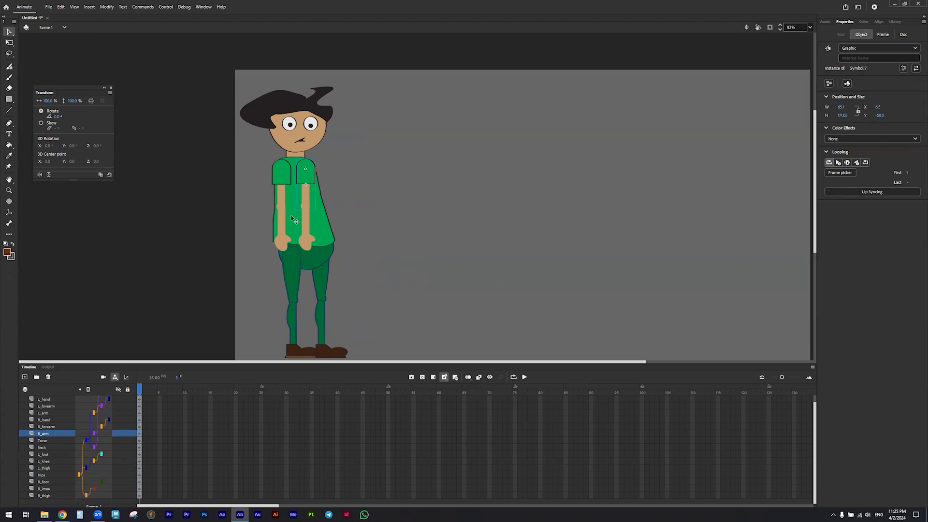
pyautogui.moveTo(301, 181); pyautogui.dragTo(322, 185)
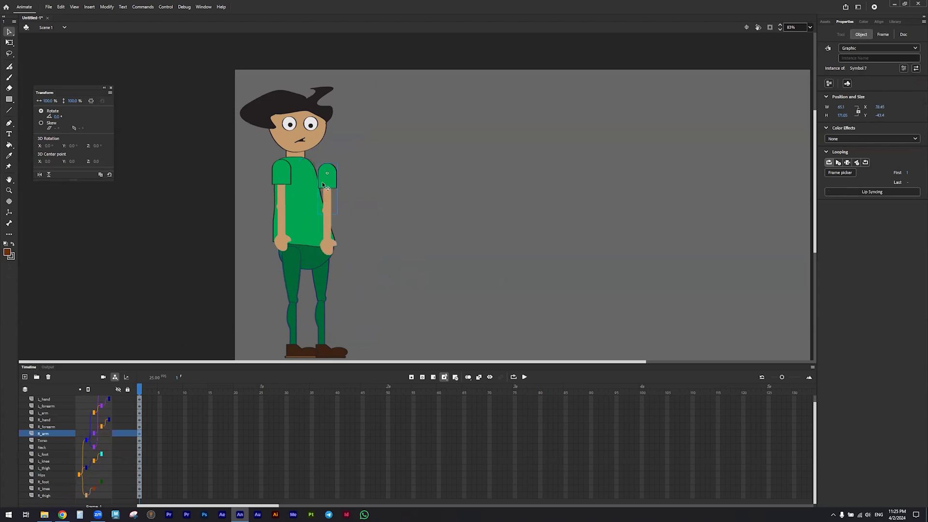
pyautogui.hotkey('ctrl', 'z')
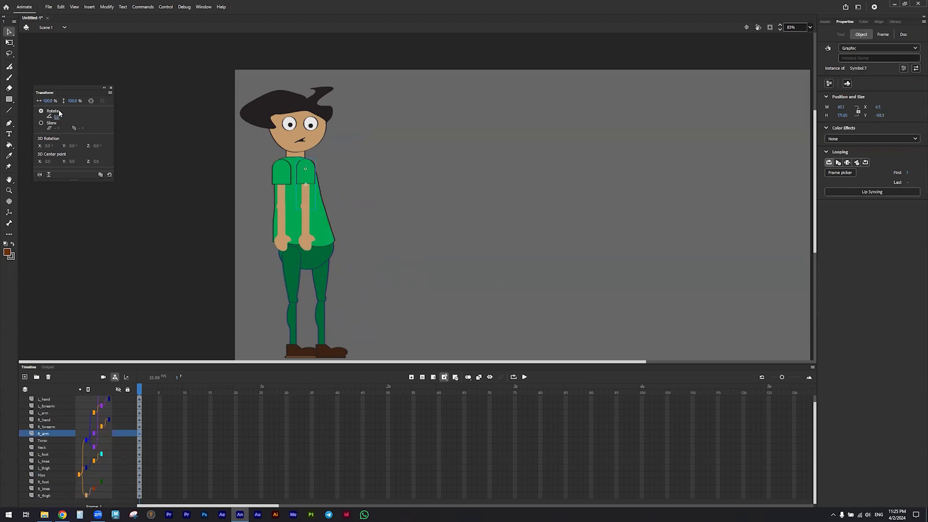
# Test the arm rig by rotating R_arm and checking its forearm, then undo the rotation.
pyautogui.moveTo(74, 89); pyautogui.dragTo(101, 172)
pyautogui.click(334, 209)
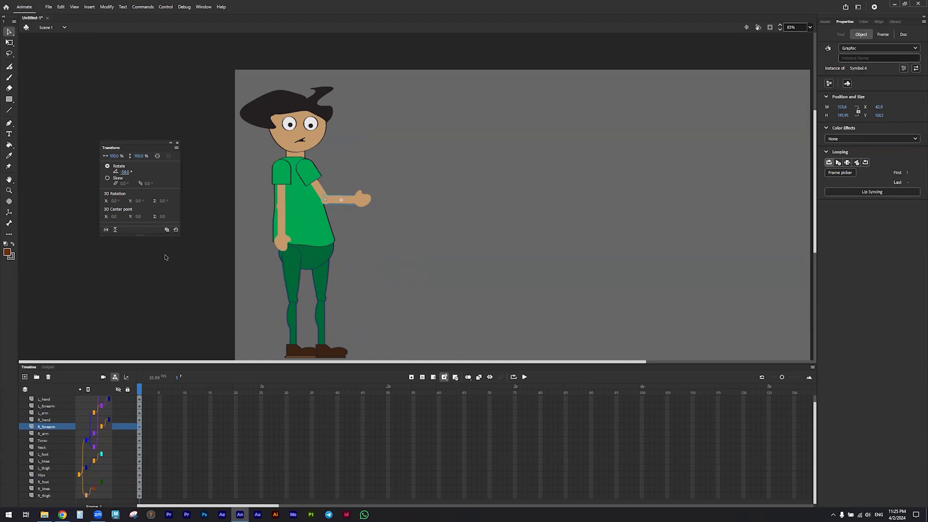
pyautogui.hotkey('ctrl', 'z')
pyautogui.hotkey('ctrl', 'z')
pyautogui.hotkey('ctrl', 'z')
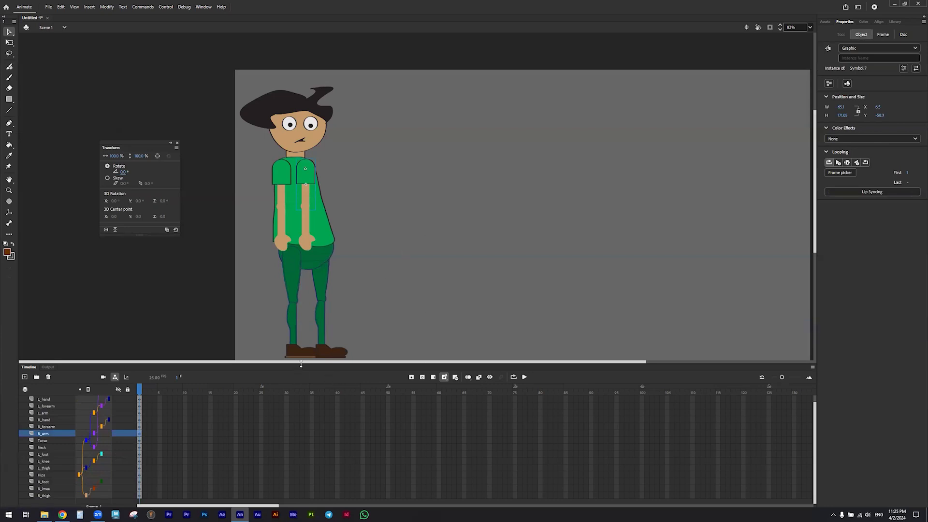
# Add a new layer above Head and draw a brown ground rectangle about 1970 by 118 px along the stage's lower edge.
pyautogui.moveTo(296, 366); pyautogui.dragTo(315, 421)
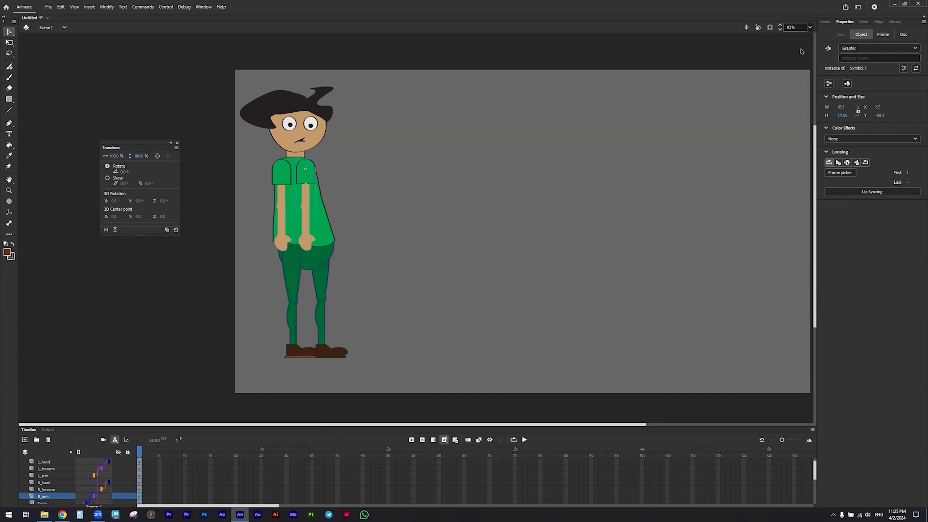
pyautogui.scroll(-2, 577, 276)
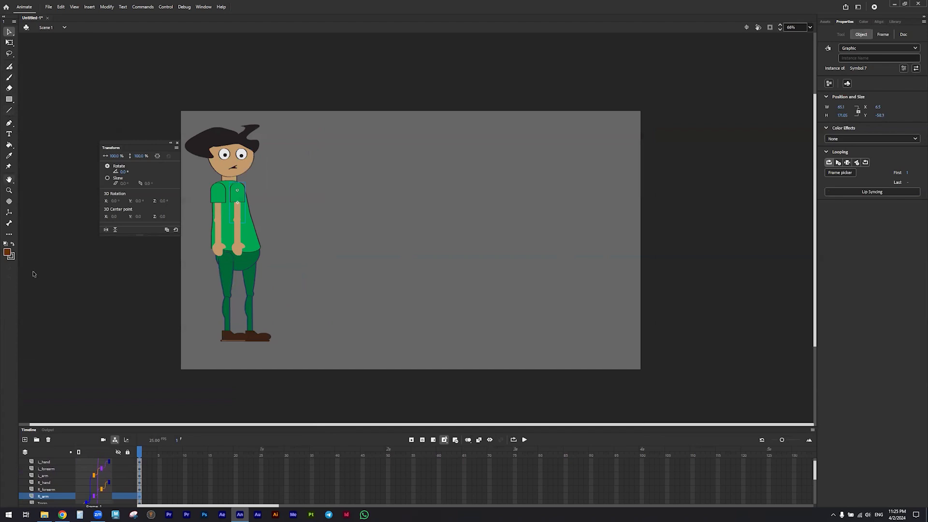
pyautogui.scroll(1, 50, 471)
pyautogui.click(42, 462)
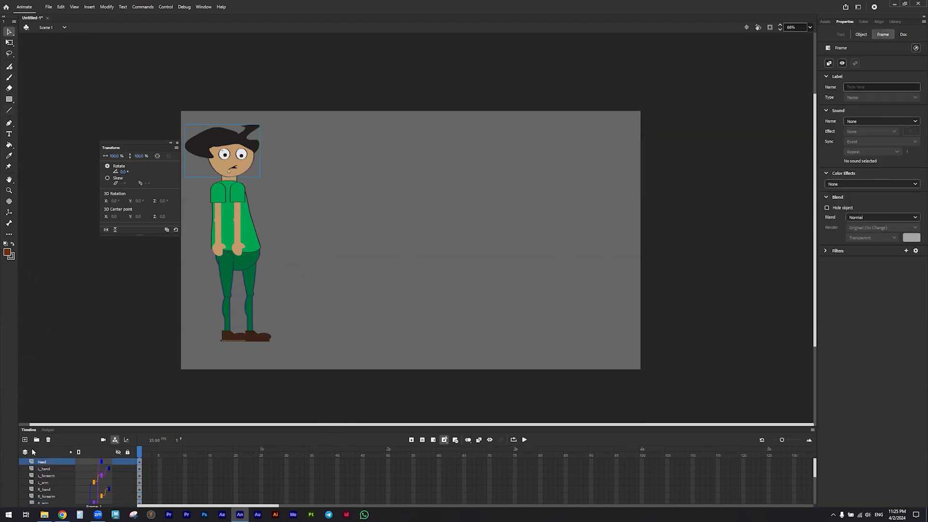
pyautogui.click(25, 440)
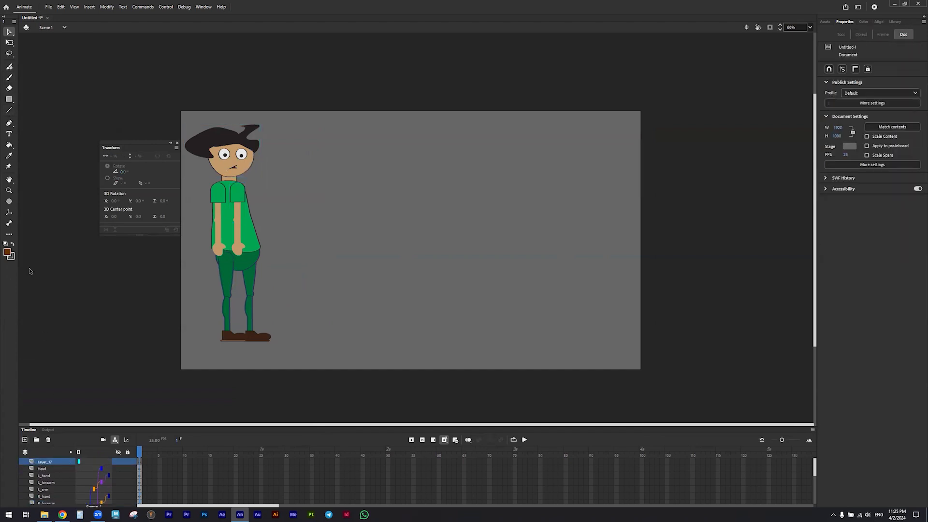
pyautogui.click(9, 99)
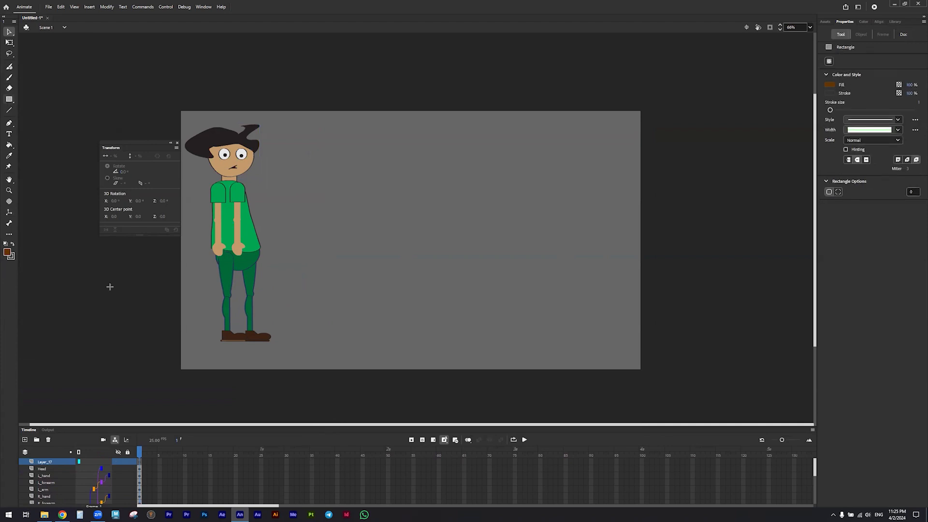
pyautogui.moveTo(170, 343)
pyautogui.mouseDown()
pyautogui.moveTo(555, 386)
pyautogui.moveTo(663, 378)
pyautogui.moveTo(642, 371)
pyautogui.mouseUp()
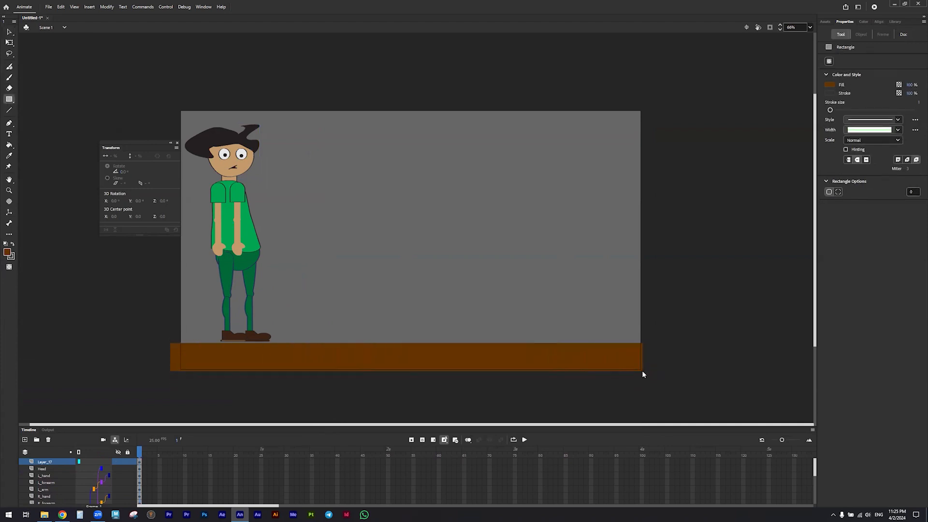
# Nudge the ground rectangle up slightly so its upper edge meets the character's shoes.
pyautogui.click(9, 42)
pyautogui.moveTo(291, 364); pyautogui.dragTo(292, 356)
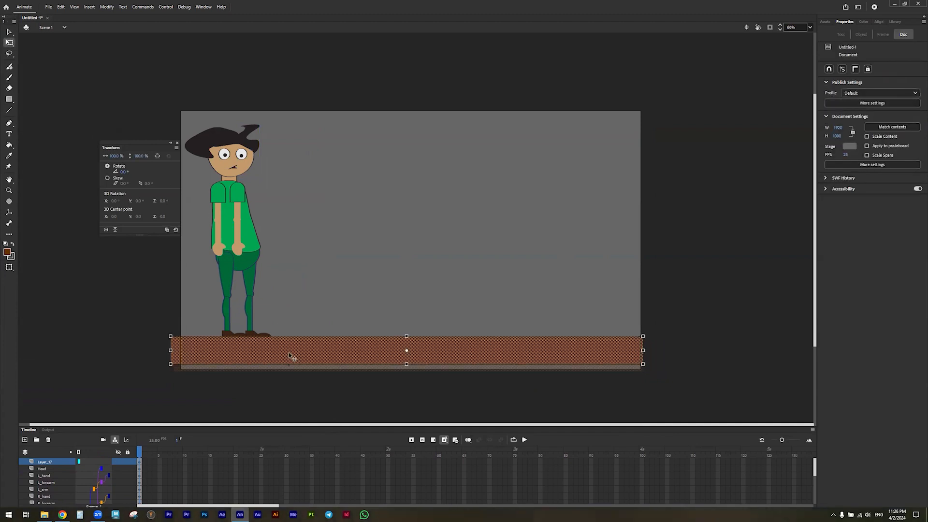
pyautogui.hotkey('ctrl', 'z')
pyautogui.press('Up')
pyautogui.press('Up')
pyautogui.press('Up')
pyautogui.press('Up')
pyautogui.press('Up')
pyautogui.press('Up')
pyautogui.press('Up')
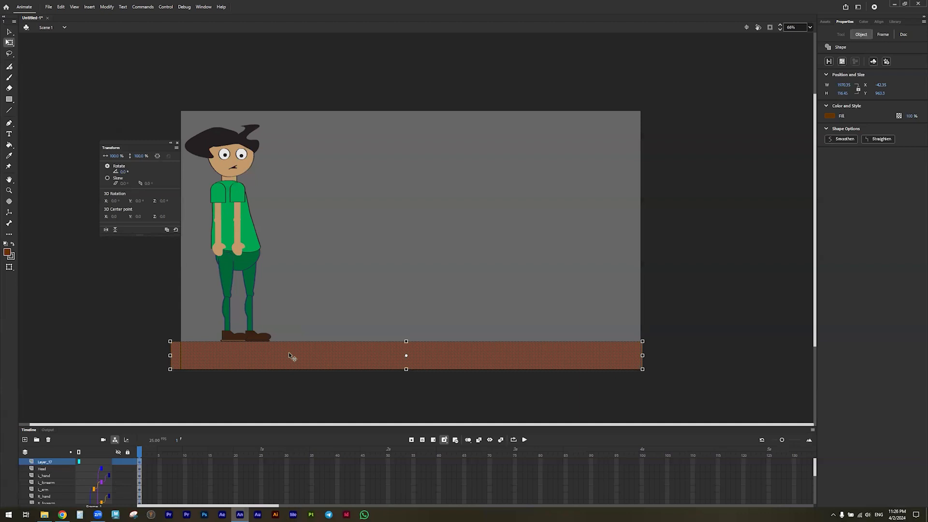
# Lock the ground layer and move it beneath all the character layers.
pyautogui.click(127, 462)
pyautogui.scroll(-5, 59, 461)
pyautogui.scroll(-5, 48, 503)
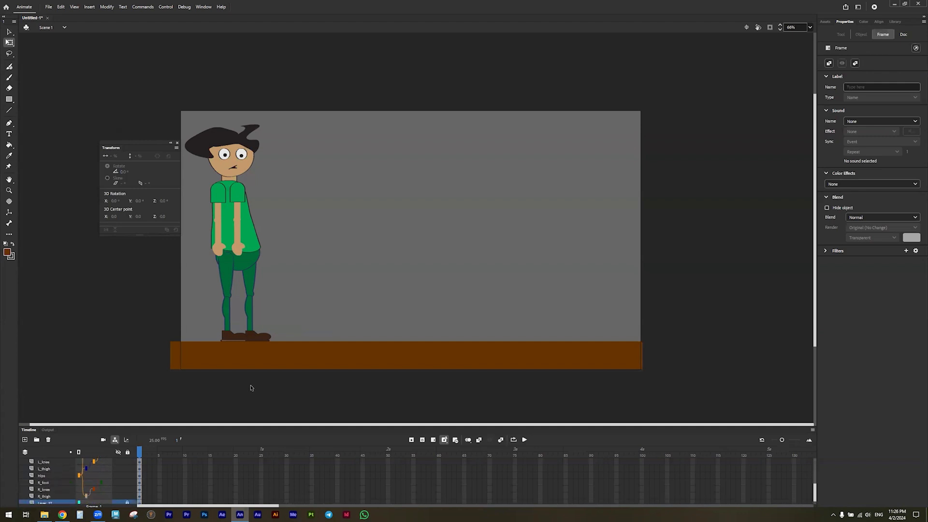
pyautogui.scroll(10, 131, 461)
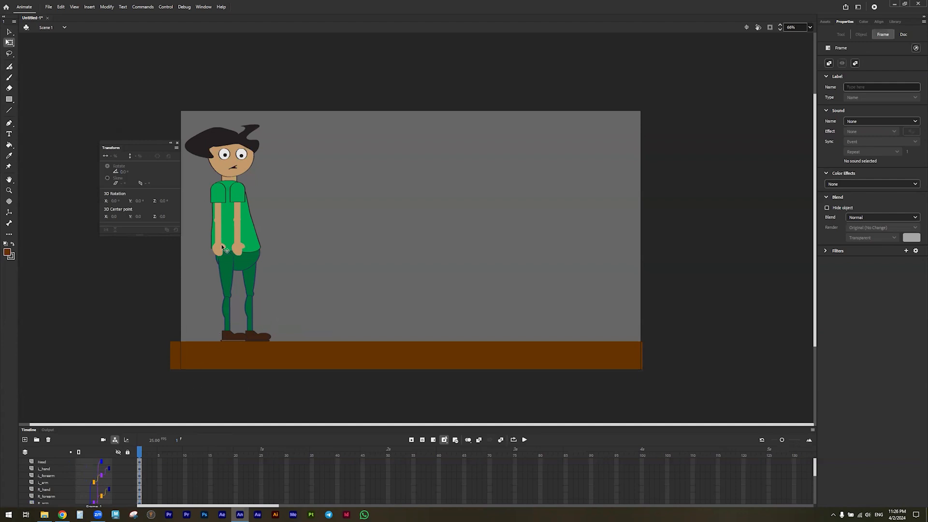
# Try to put the R_arm symbol behind the torso using the Send Backward arrangement.
pyautogui.scroll(4, 206, 166)
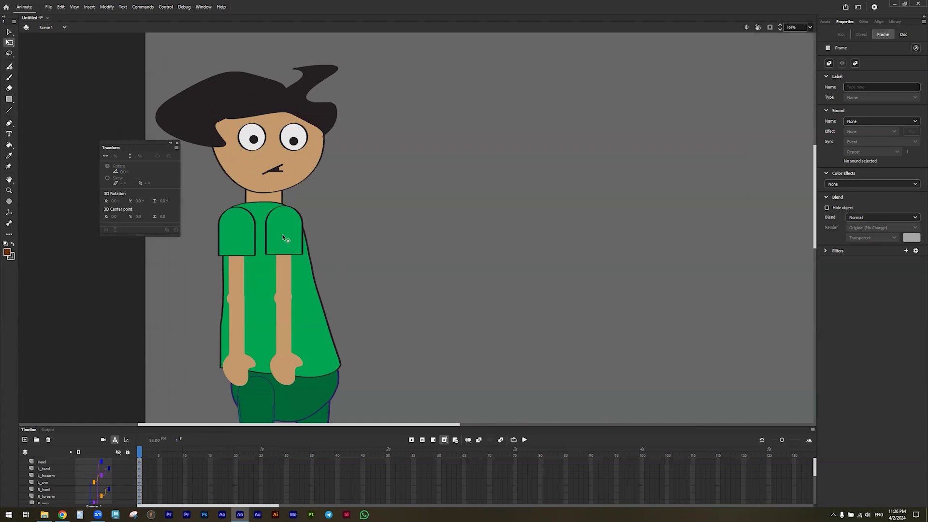
pyautogui.click(285, 240)
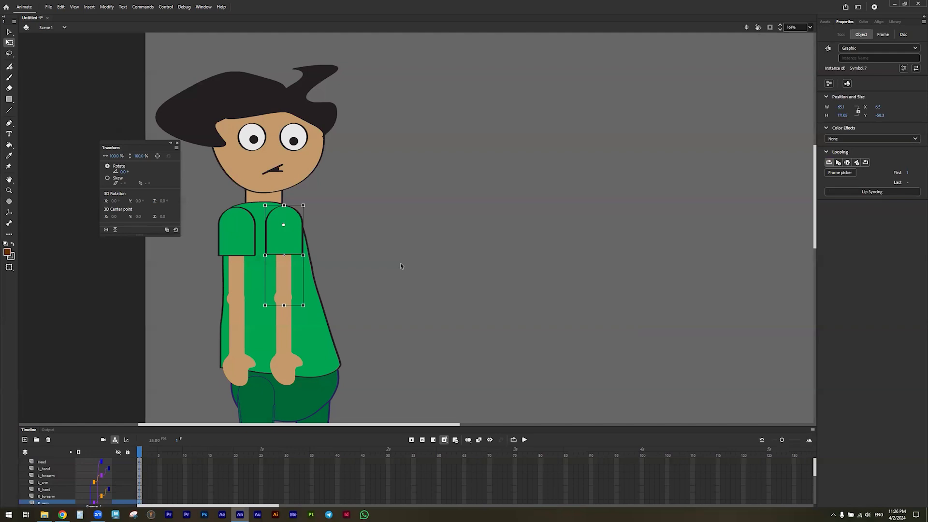
pyautogui.rightClick(285, 248)
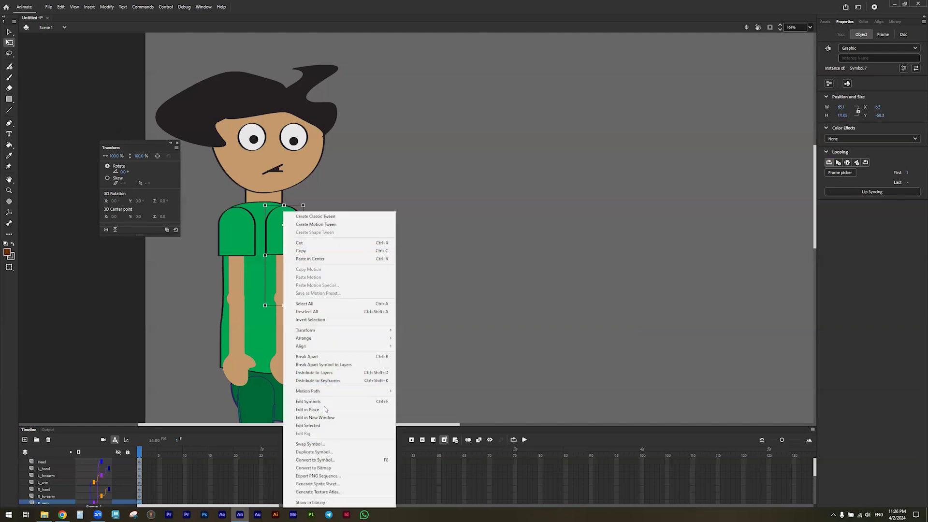
pyautogui.moveTo(340, 343)
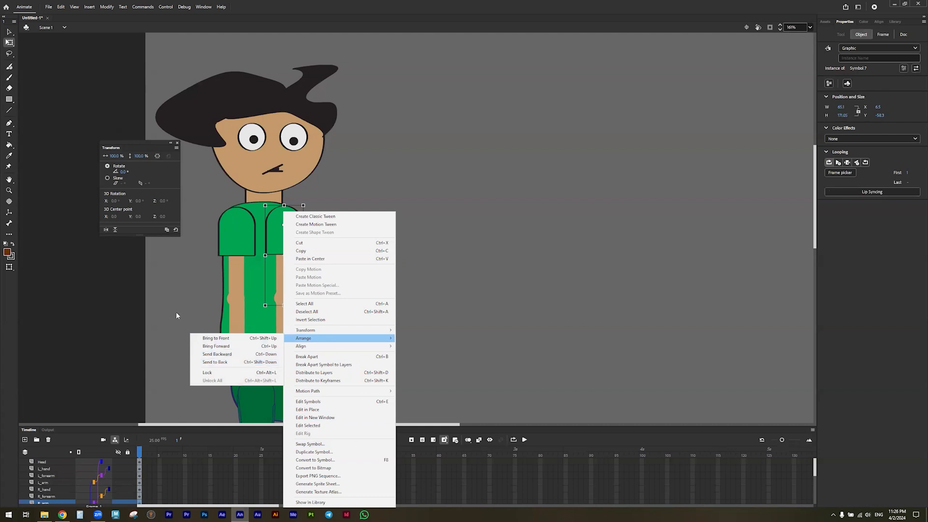
pyautogui.click(277, 245)
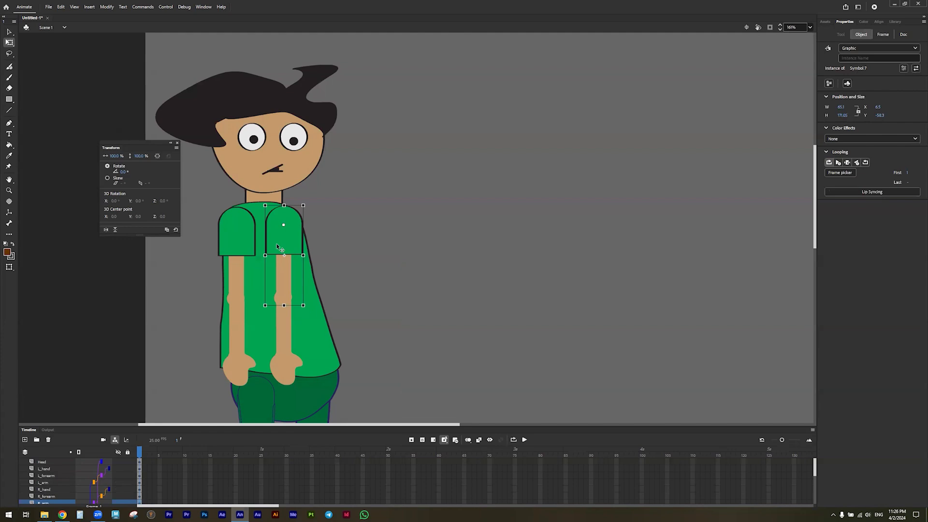
pyautogui.click(338, 258)
pyautogui.click(289, 249)
pyautogui.click(286, 321)
pyautogui.click(287, 250)
pyautogui.rightClick(285, 262)
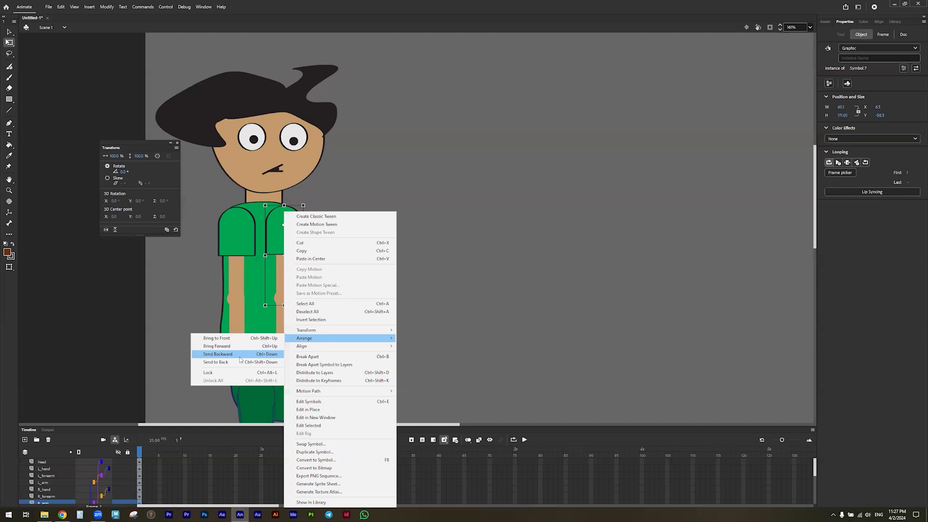
pyautogui.click(240, 359)
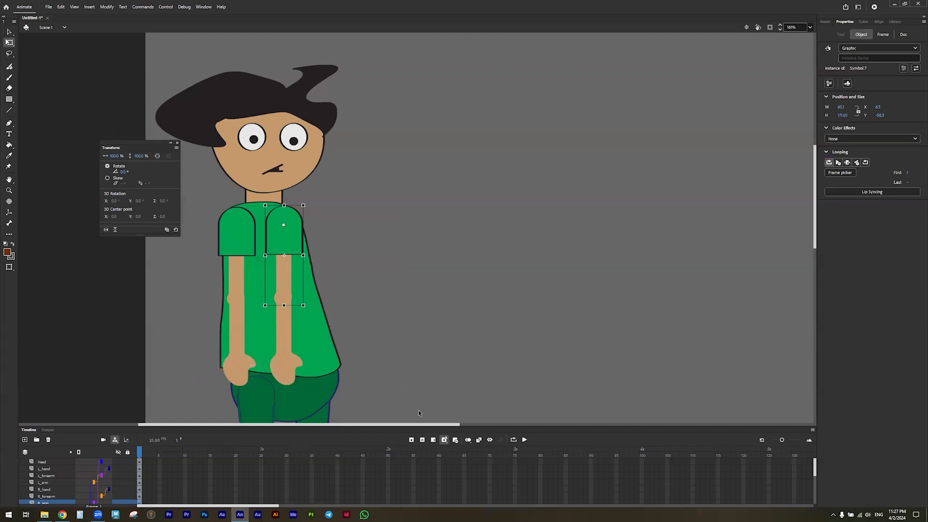
# Move the R_hand, R_forearm and R_arm layers together to just below the Hips layer.
pyautogui.moveTo(516, 427); pyautogui.dragTo(513, 349)
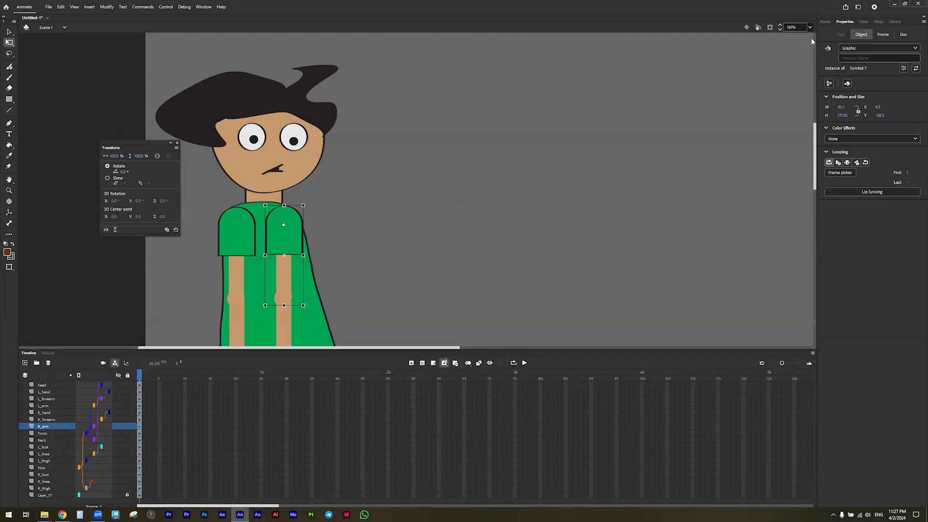
pyautogui.scroll(-3, 518, 164)
pyautogui.scroll(-3, 545, 237)
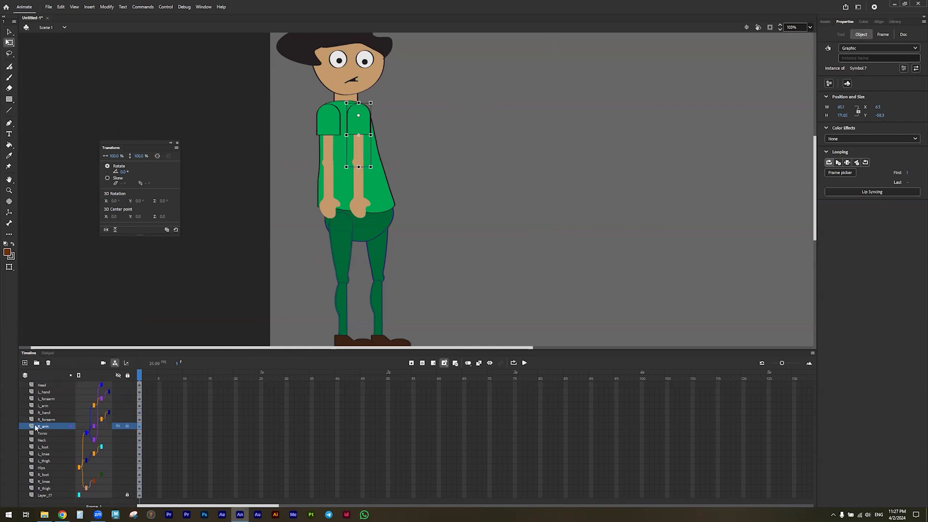
pyautogui.click(42, 392)
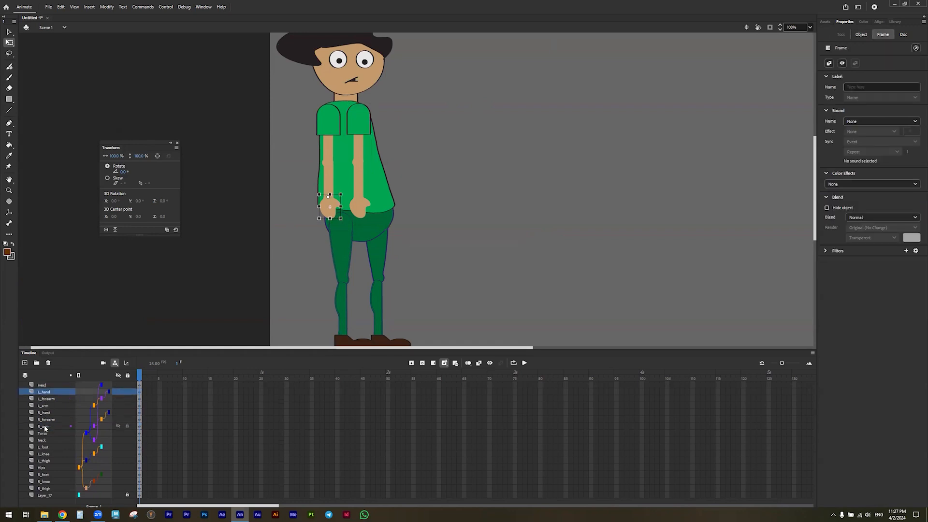
pyautogui.click(48, 413)
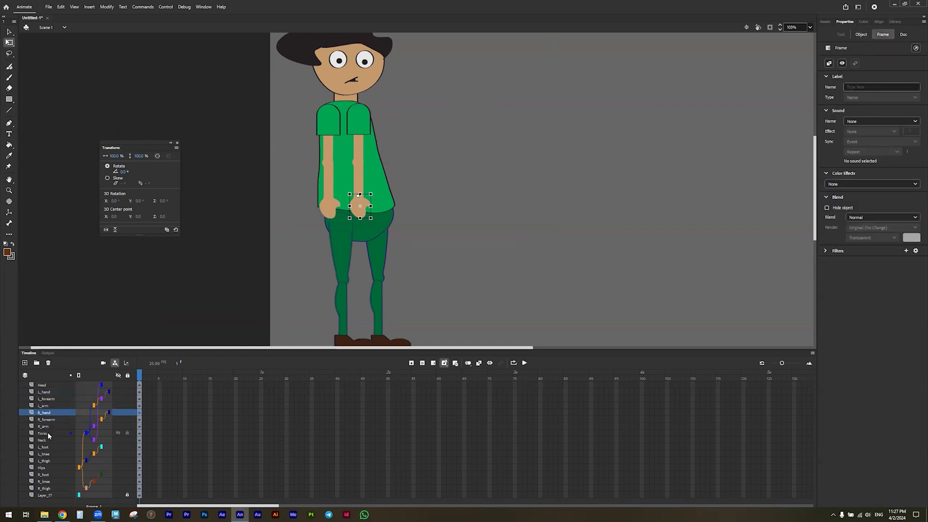
pyautogui.keyDown('shift'); pyautogui.click(45, 426); pyautogui.keyUp('shift')
pyautogui.moveTo(45, 426); pyautogui.dragTo(46, 474)
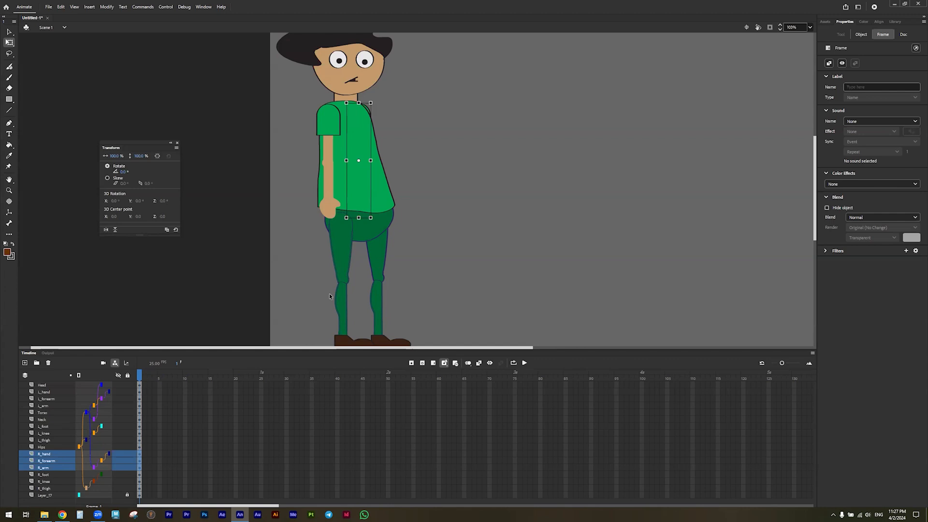
# Reorder the leg layers so R_thigh lies above R_knee and L_thigh lies above L_knee.
pyautogui.click(378, 270)
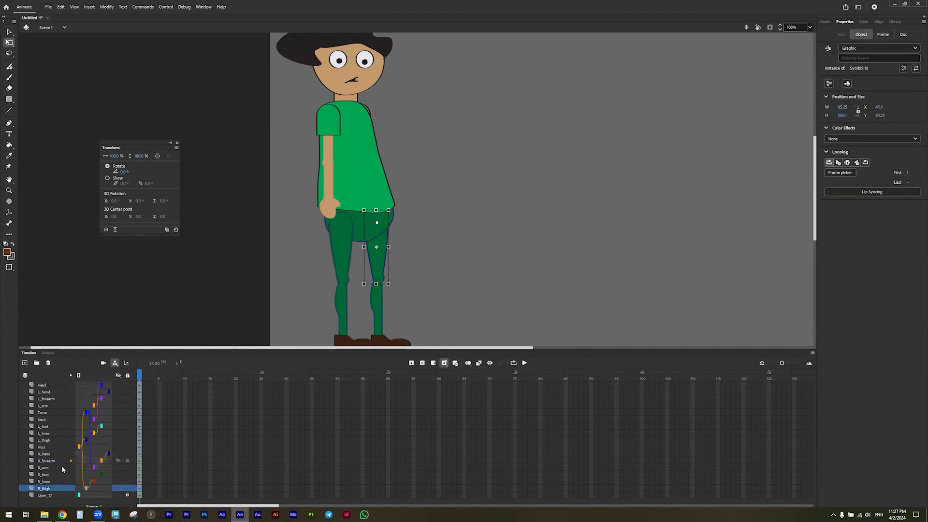
pyautogui.moveTo(42, 492); pyautogui.dragTo(45, 482)
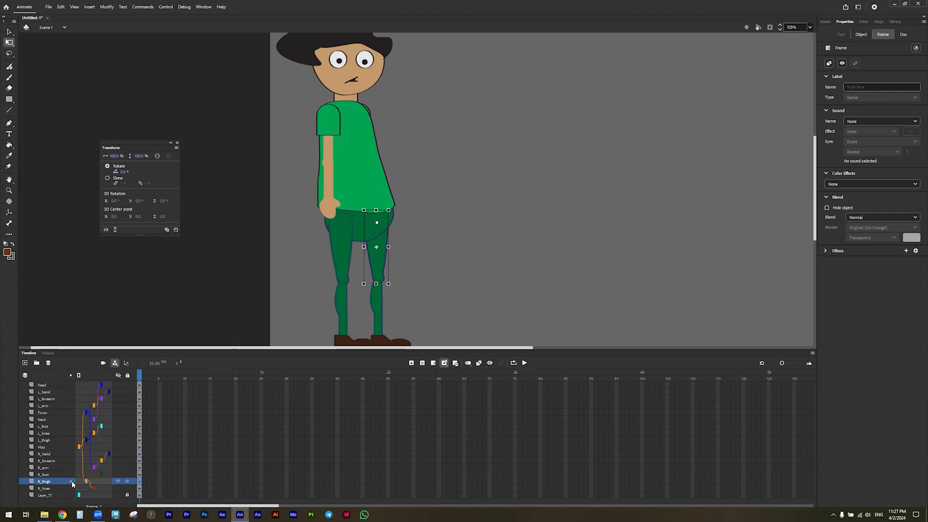
pyautogui.moveTo(45, 441); pyautogui.dragTo(47, 431)
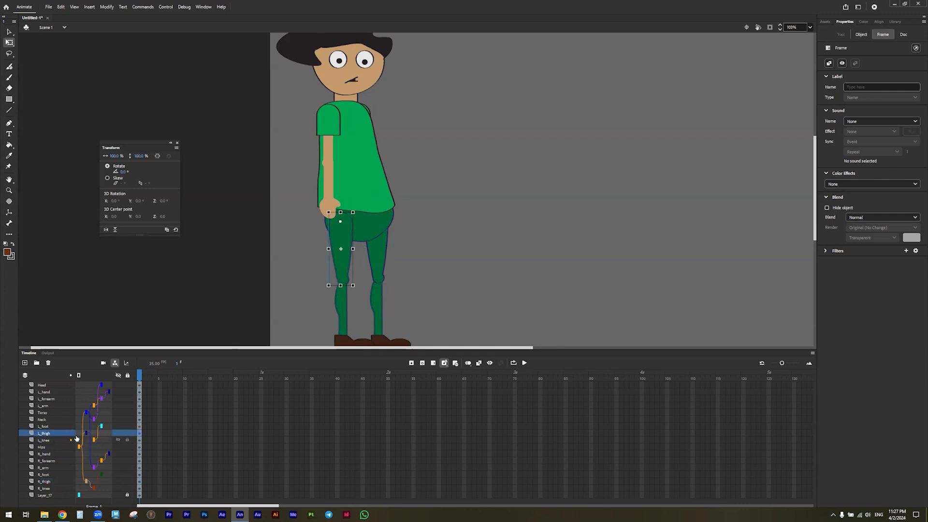
pyautogui.click(418, 290)
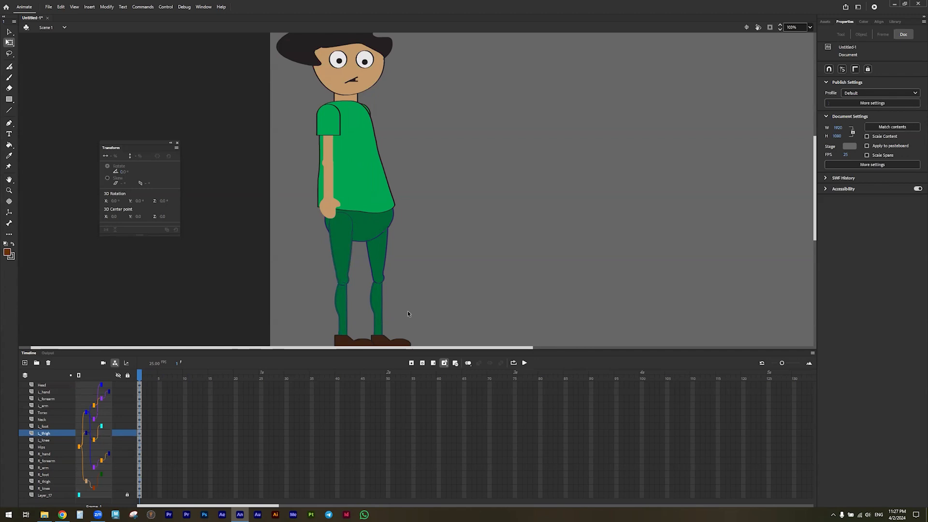
# Add a new layer at the bottom of the layer stack and place the walk-cycle reference image beside the character.
pyautogui.moveTo(400, 347); pyautogui.dragTo(370, 411)
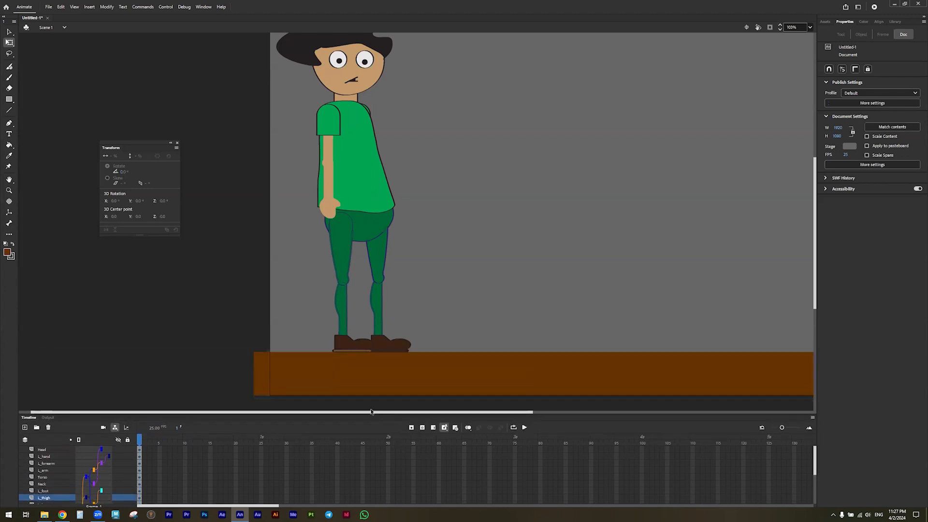
pyautogui.scroll(-2, 370, 311)
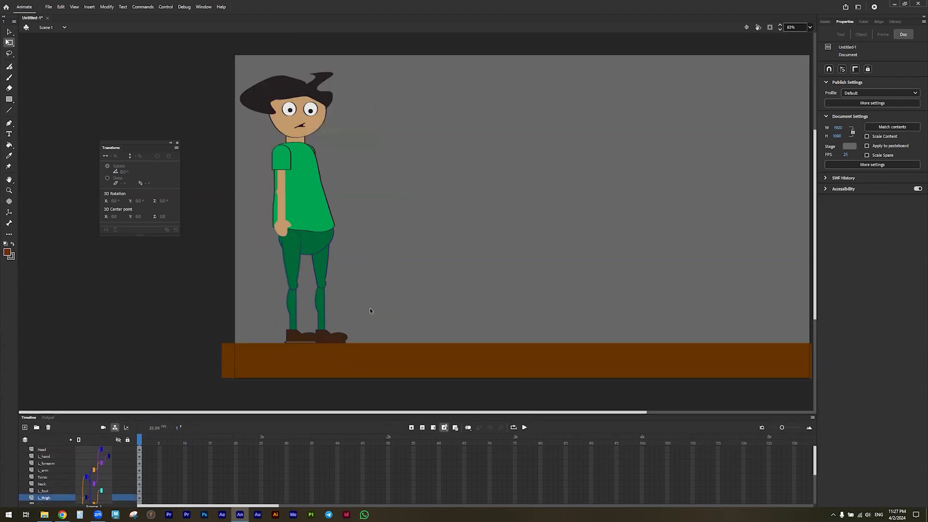
pyautogui.click(25, 427)
pyautogui.moveTo(44, 498); pyautogui.dragTo(44, 513)
pyautogui.moveTo(519, 2); pyautogui.dragTo(510, 197)
pyautogui.moveTo(414, 223); pyautogui.dragTo(564, 220)
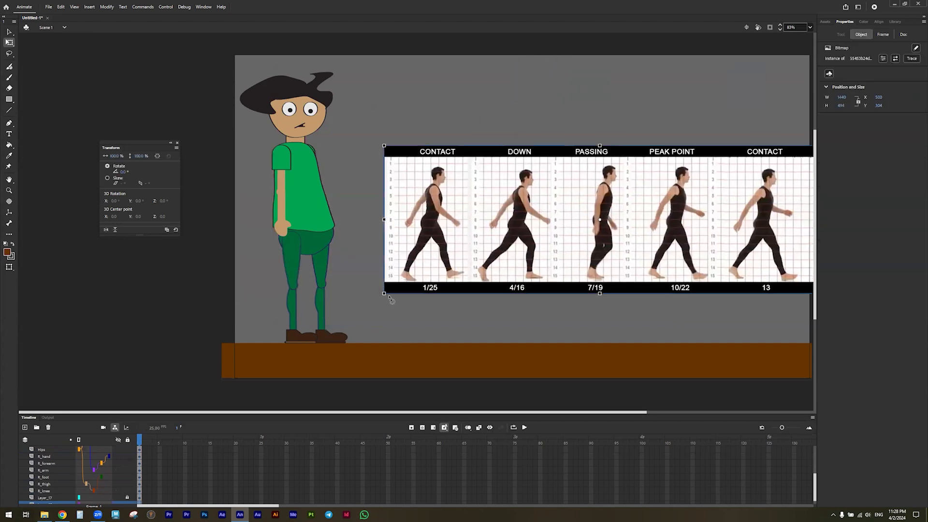
# Stretch the walk-cycle reference to about 1490 by 871 px and fit it above the ground, between the character and the stage edge.
pyautogui.moveTo(381, 297); pyautogui.dragTo(367, 366)
pyautogui.moveTo(500, 288); pyautogui.dragTo(484, 289)
pyautogui.moveTo(422, 300); pyautogui.dragTo(431, 279)
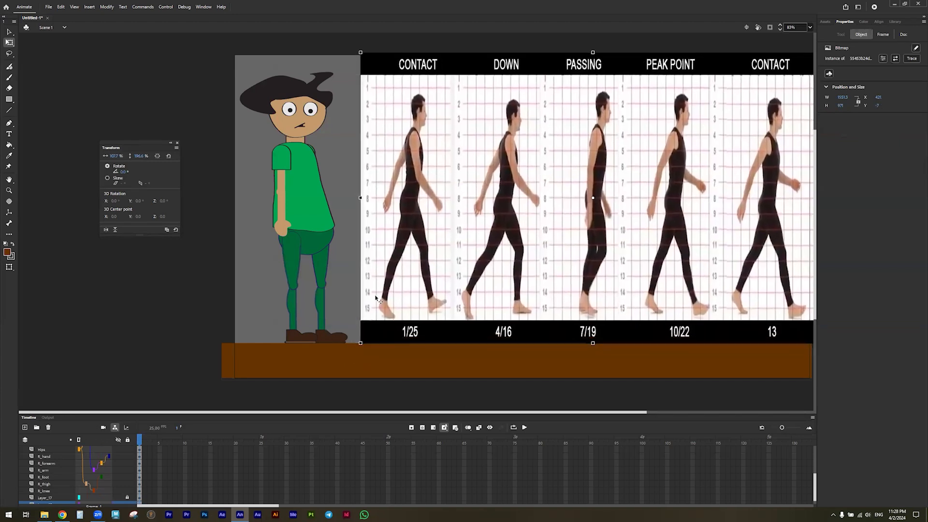
pyautogui.moveTo(359, 344); pyautogui.dragTo(369, 329)
pyautogui.moveTo(675, 279); pyautogui.dragTo(618, 283)
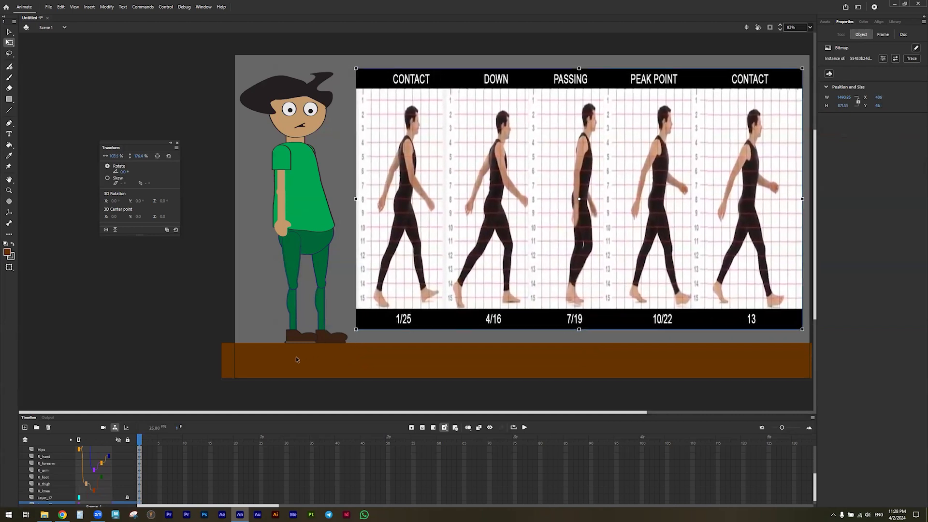
# Lock the layer holding the walk-cycle reference image.
pyautogui.scroll(-1, 116, 493)
pyautogui.click(127, 497)
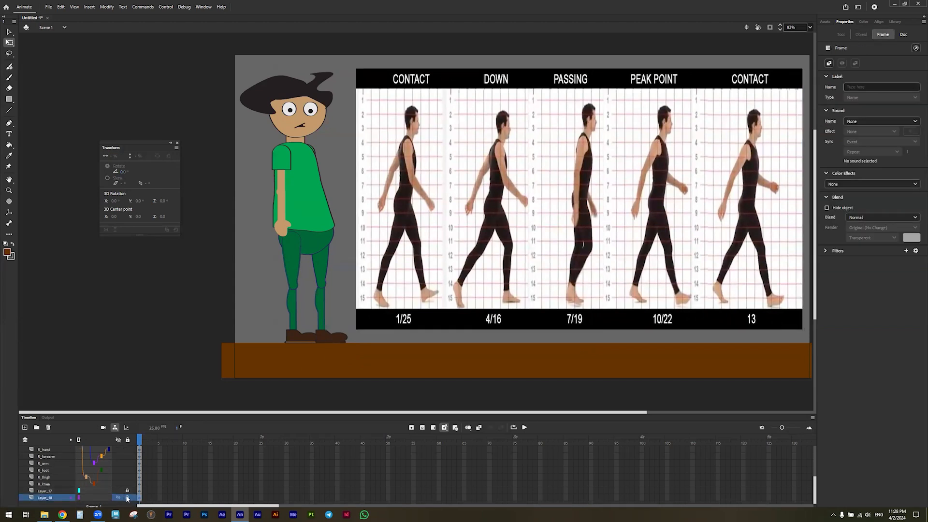
pyautogui.scroll(5, 121, 476)
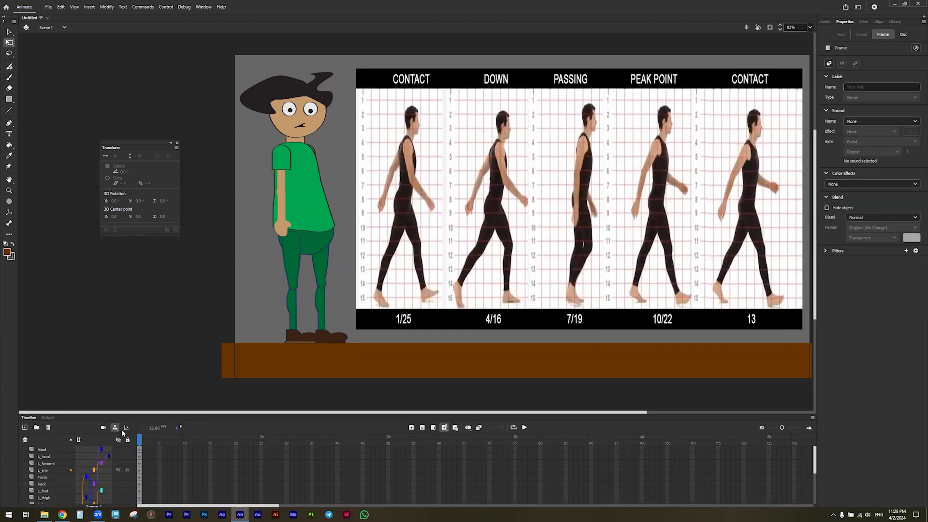
# Enlarge the timeline view and extend every layer's frames to frame 25.
pyautogui.moveTo(121, 412); pyautogui.dragTo(125, 361)
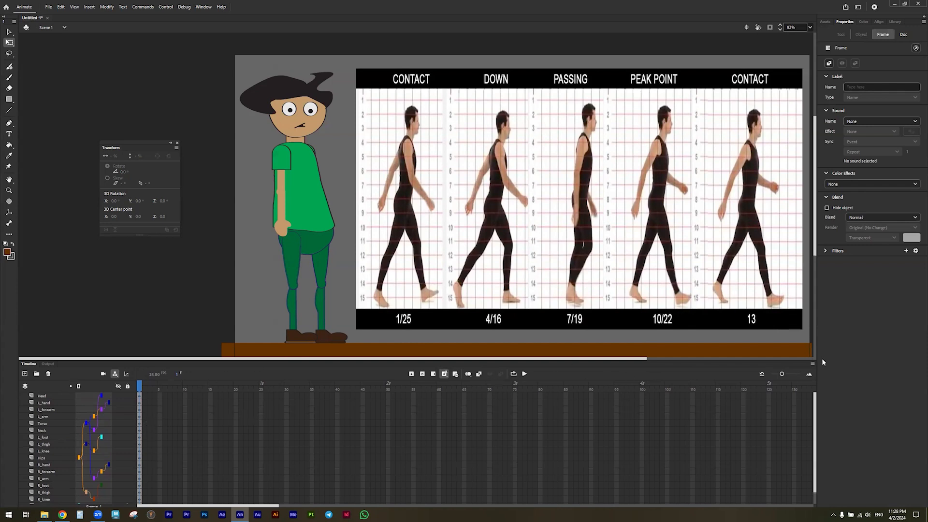
pyautogui.moveTo(781, 375); pyautogui.dragTo(795, 381)
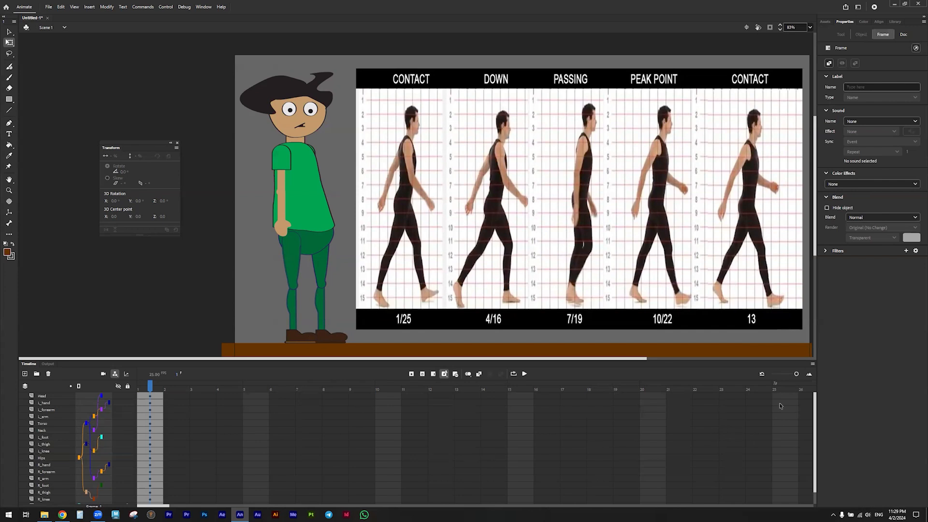
pyautogui.moveTo(780, 402); pyautogui.dragTo(782, 513)
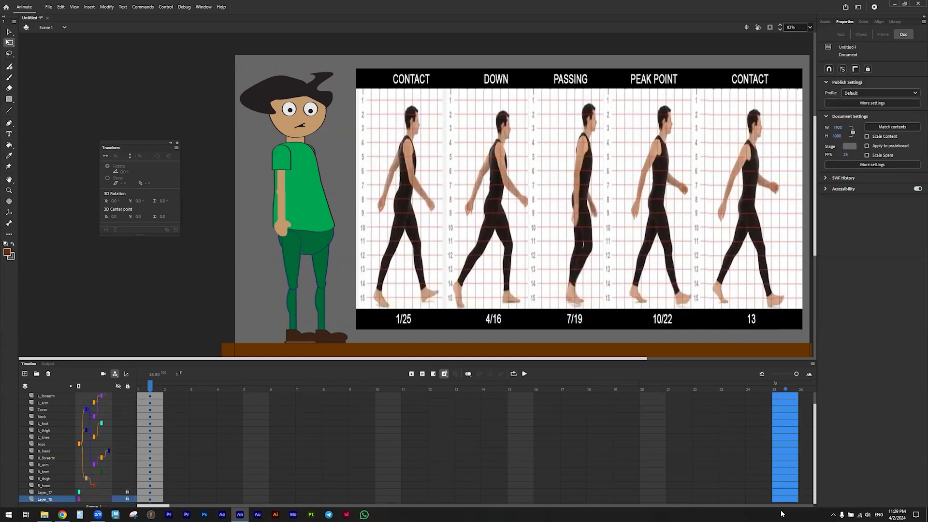
pyautogui.hotkey('ctrl', 'alt', 'a')
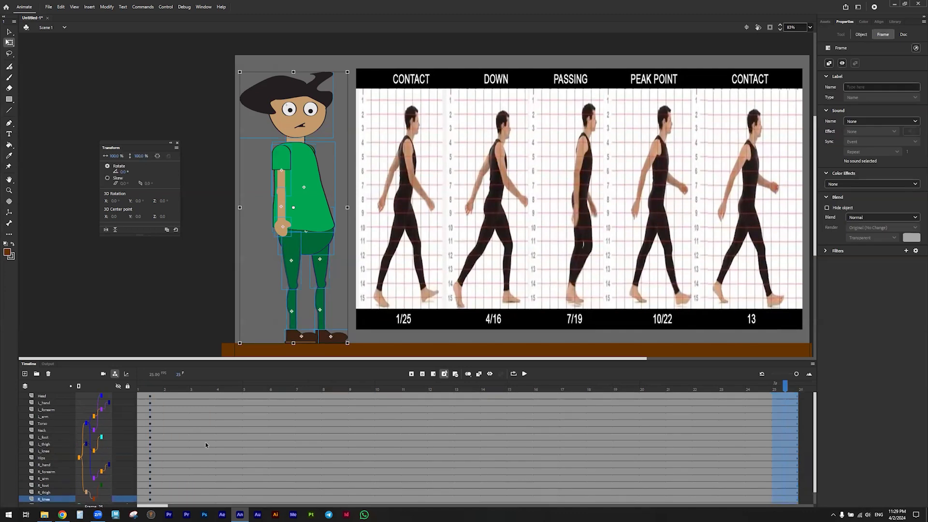
# At frame 1, nudge the hips down slightly so the whole character sits lower on the ground.
pyautogui.click(149, 392)
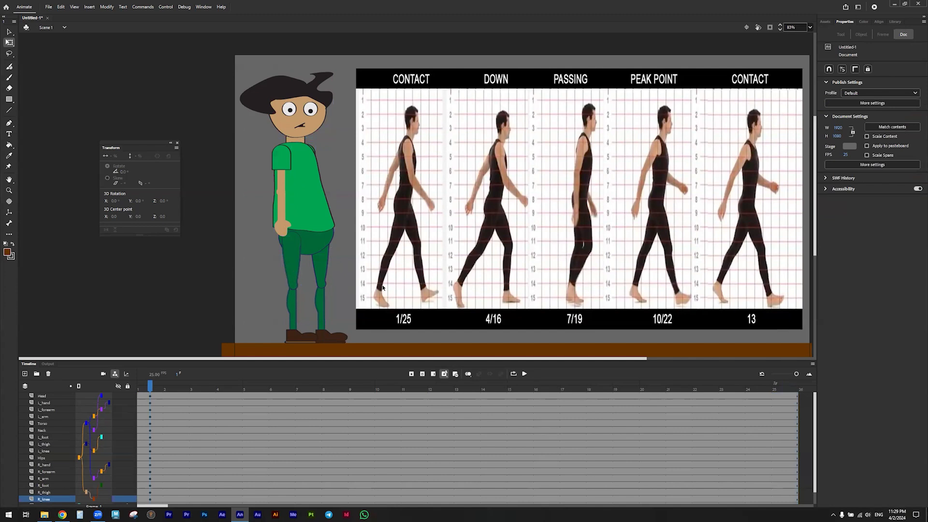
pyautogui.click(307, 247)
pyautogui.press('Down')
pyautogui.press('Down')
pyautogui.press('Down')
pyautogui.press('Down')
pyautogui.press('Down')
pyautogui.press('Down')
pyautogui.press('Down')
pyautogui.press('Down')
pyautogui.press('Down')
pyautogui.press('Down')
pyautogui.press('Down')
pyautogui.press('Down')
pyautogui.press('Up')
pyautogui.press('Up')
pyautogui.press('Up')
pyautogui.press('Up')
pyautogui.press('Up')
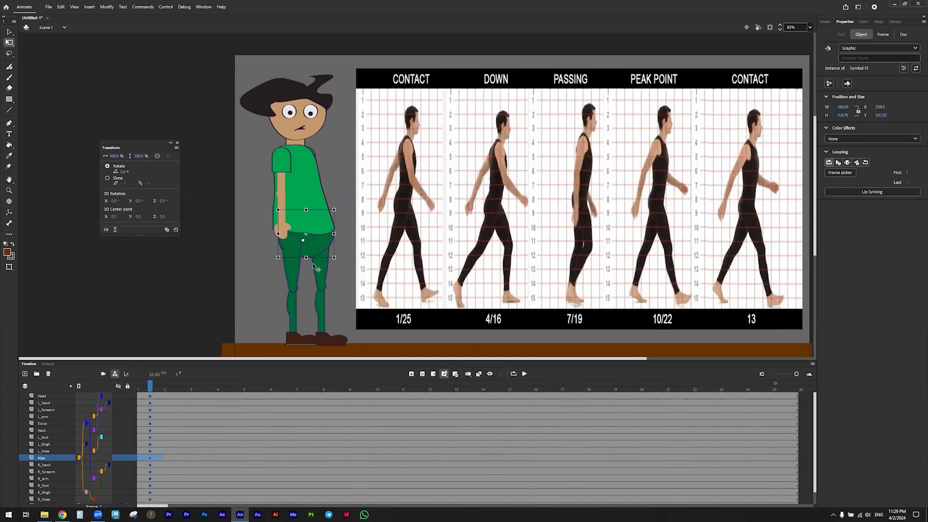
# Rotate the left thigh backward about 11° and bend the left lower leg back to 38°.
pyautogui.click(295, 278)
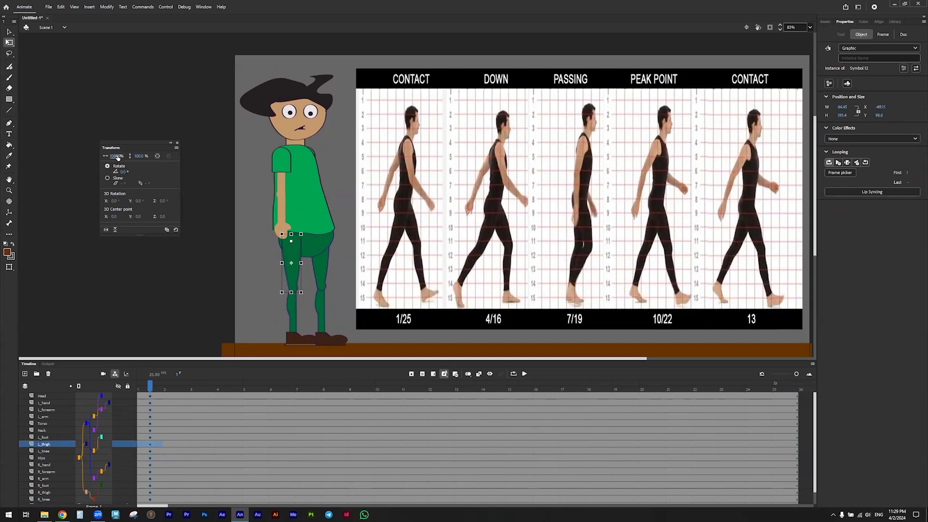
pyautogui.moveTo(122, 171); pyautogui.dragTo(233, 260)
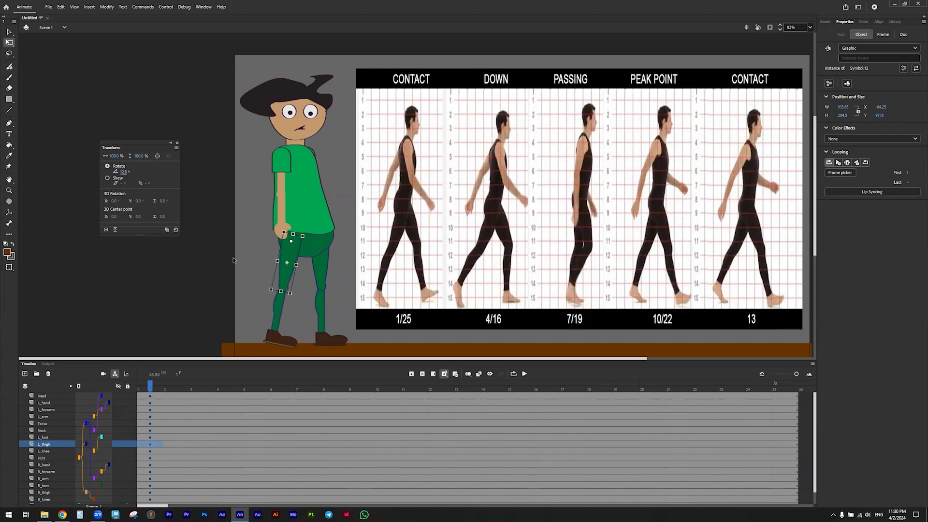
pyautogui.click(283, 315)
pyautogui.moveTo(124, 175); pyautogui.dragTo(144, 179)
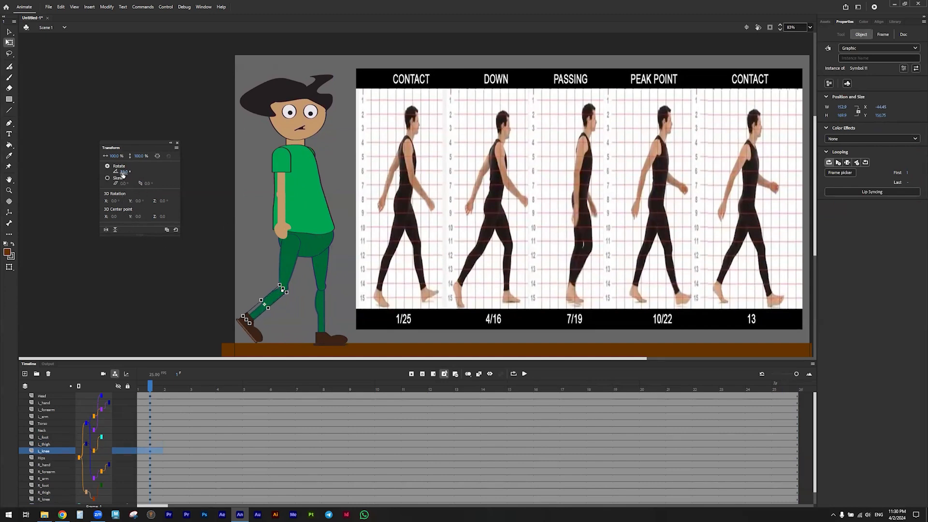
# Move the character forward by its hips to the edge of the reference image, and set the left thigh's rotation to 24°.
pyautogui.click(305, 244)
pyautogui.moveTo(308, 245); pyautogui.dragTo(336, 245)
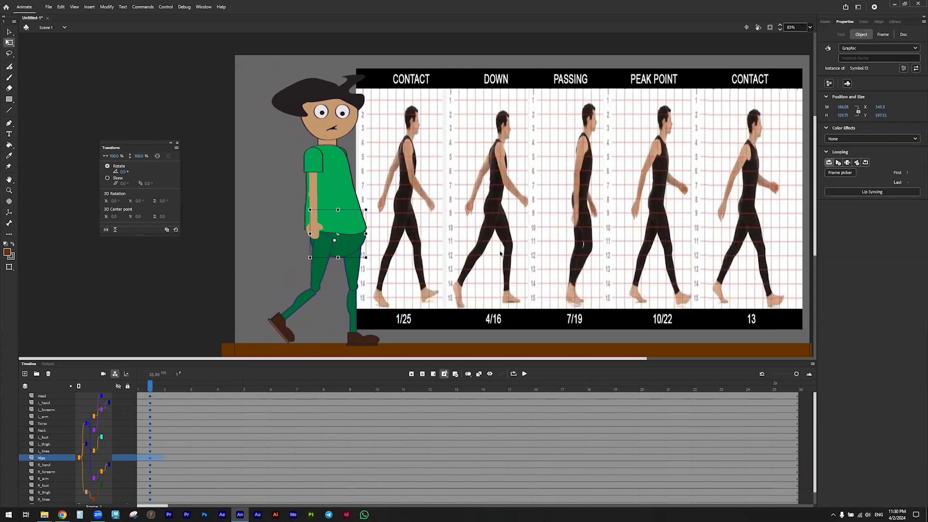
pyautogui.click(303, 299)
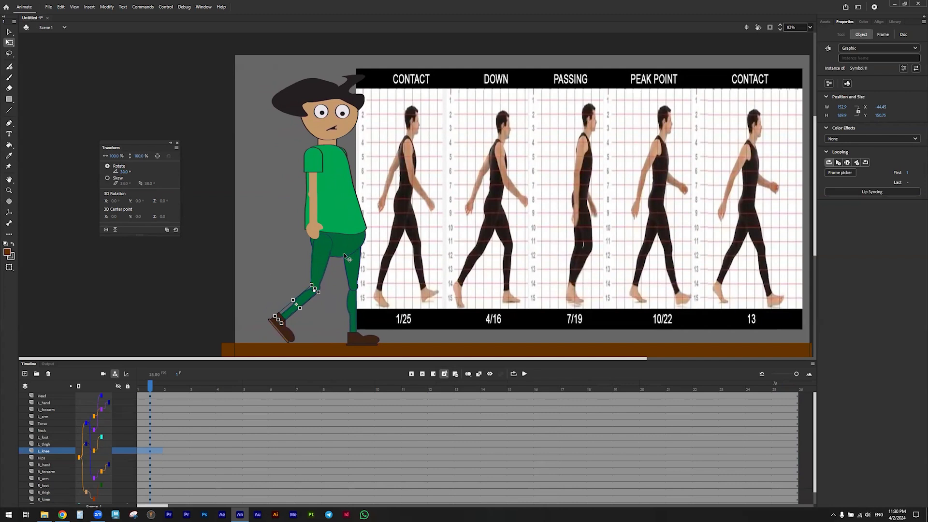
pyautogui.click(322, 257)
pyautogui.moveTo(124, 172); pyautogui.dragTo(216, 262)
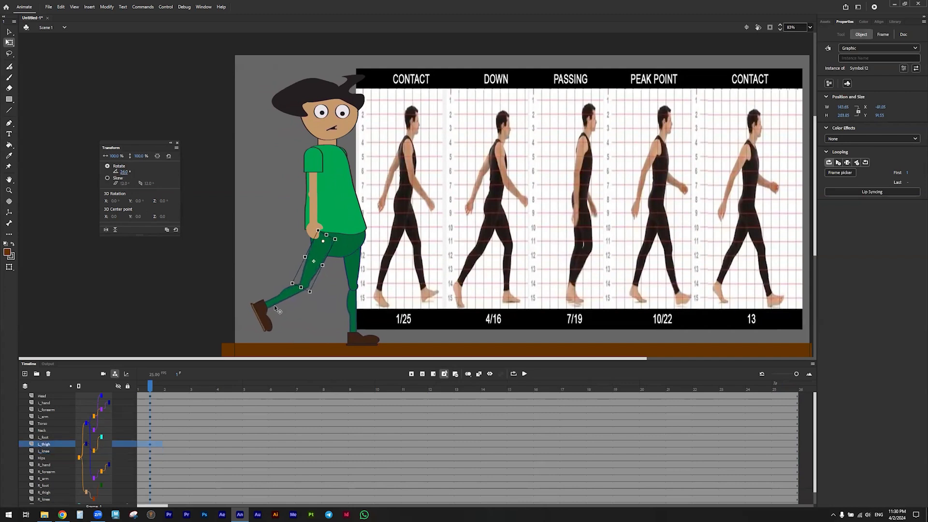
# Set the left foot's rotation to -8° for the trailing foot of the contact pose.
pyautogui.click(267, 324)
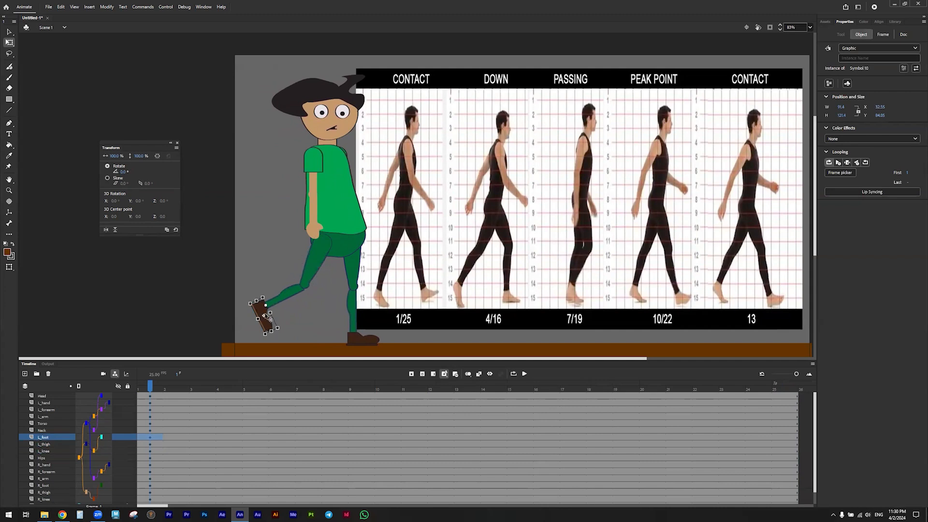
pyautogui.click(124, 172)
pyautogui.write('-8')
pyautogui.press('Return')
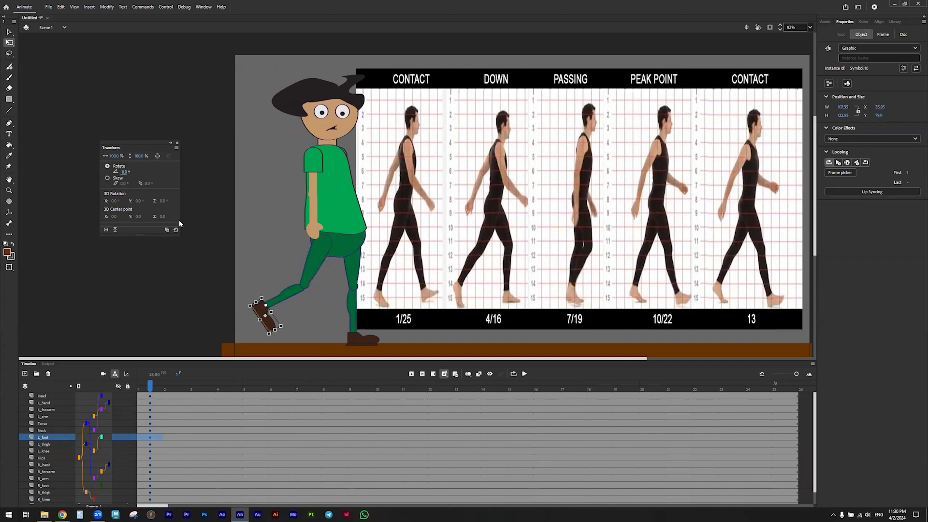
# Swing the right leg forward with the thigh at -20° and the lower leg at about 12°, lowering the hips slightly to ground the foot.
pyautogui.click(354, 280)
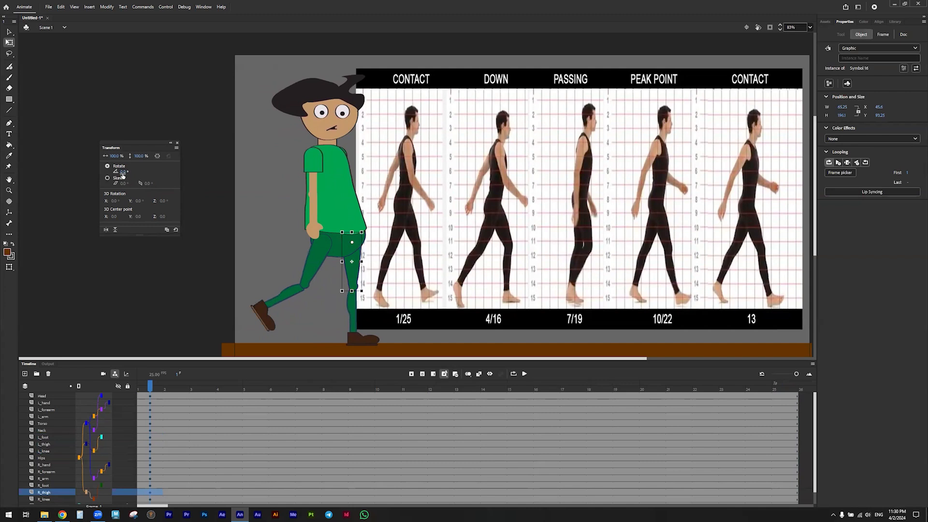
pyautogui.moveTo(120, 172); pyautogui.dragTo(116, 172)
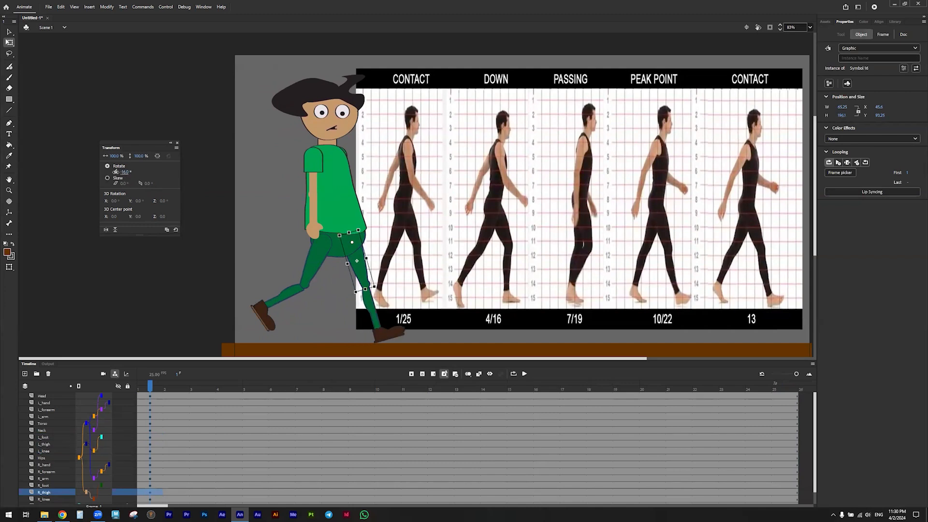
pyautogui.moveTo(115, 172); pyautogui.dragTo(114, 172)
pyautogui.click(382, 321)
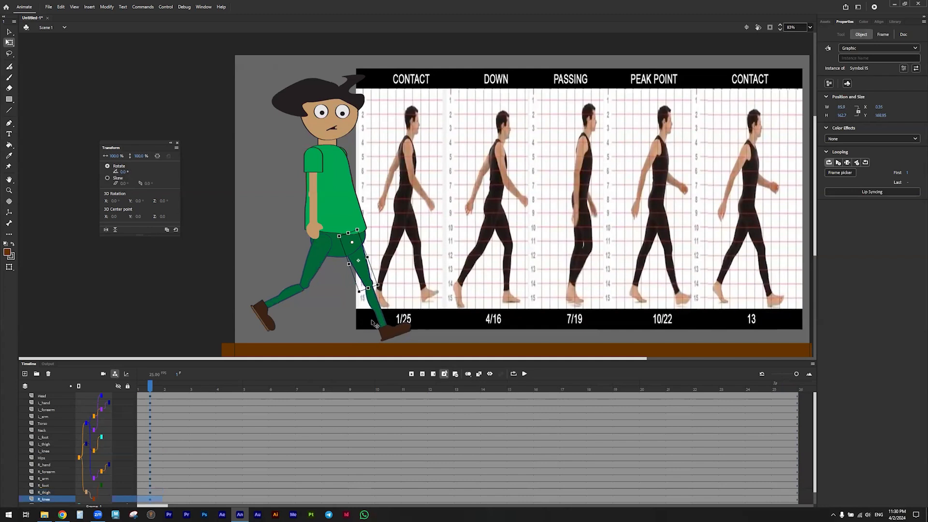
pyautogui.moveTo(126, 172); pyautogui.dragTo(128, 172)
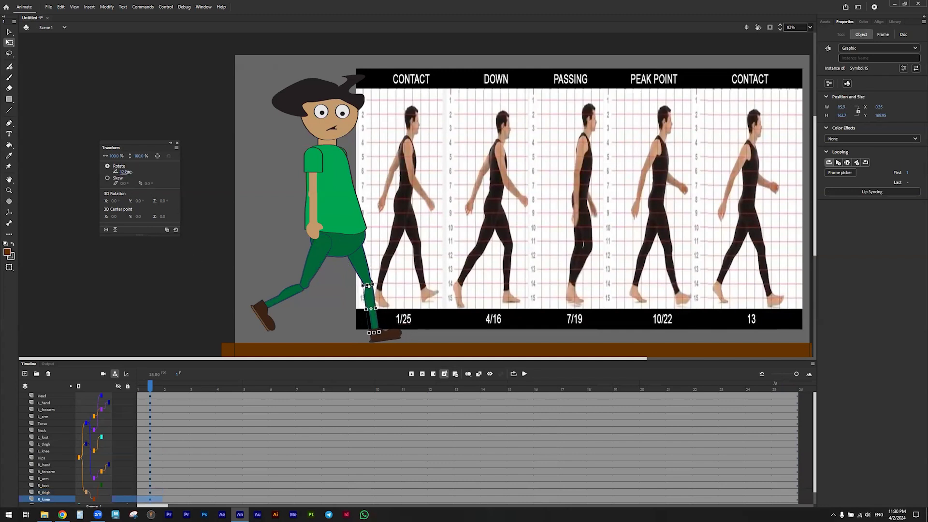
pyautogui.click(352, 237)
pyautogui.moveTo(340, 245); pyautogui.dragTo(339, 247)
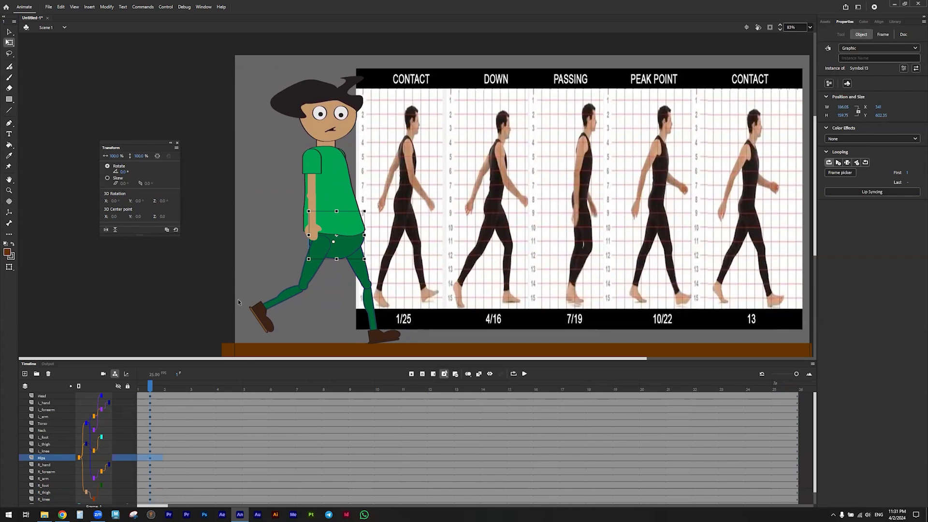
# Swing the left arm forward by rotating the upper arm to about -36°, the forearm to -44°, and the hand upward.
pyautogui.click(315, 170)
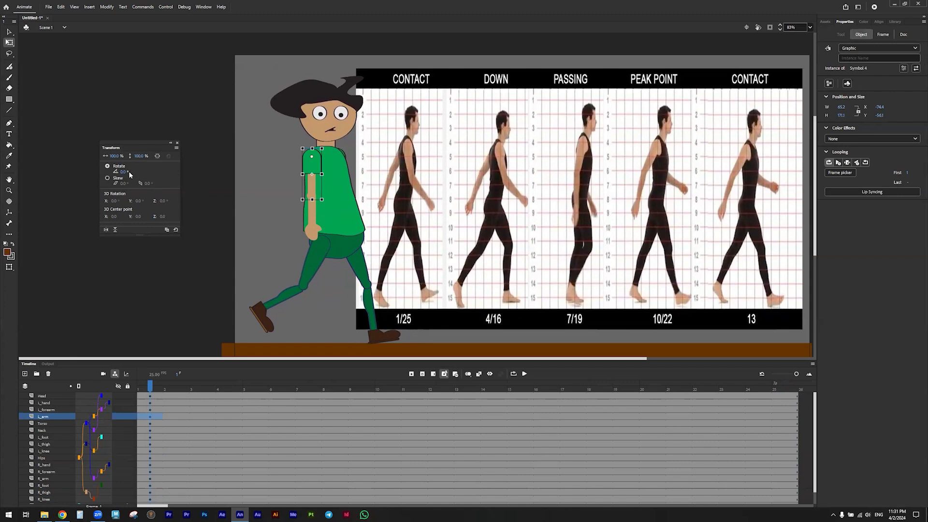
pyautogui.moveTo(124, 171)
pyautogui.mouseDown()
pyautogui.moveTo(138, 172)
pyautogui.moveTo(113, 172)
pyautogui.mouseUp()
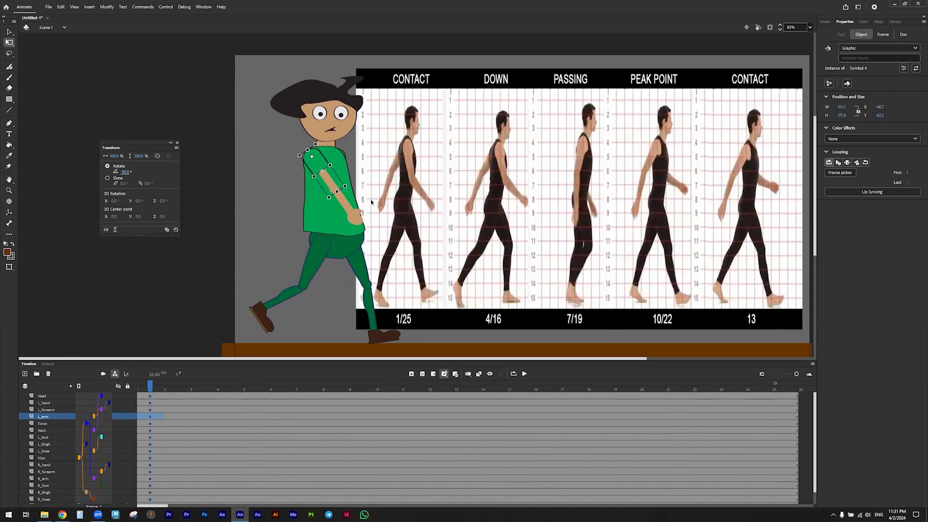
pyautogui.click(349, 203)
pyautogui.moveTo(124, 172); pyautogui.dragTo(110, 173)
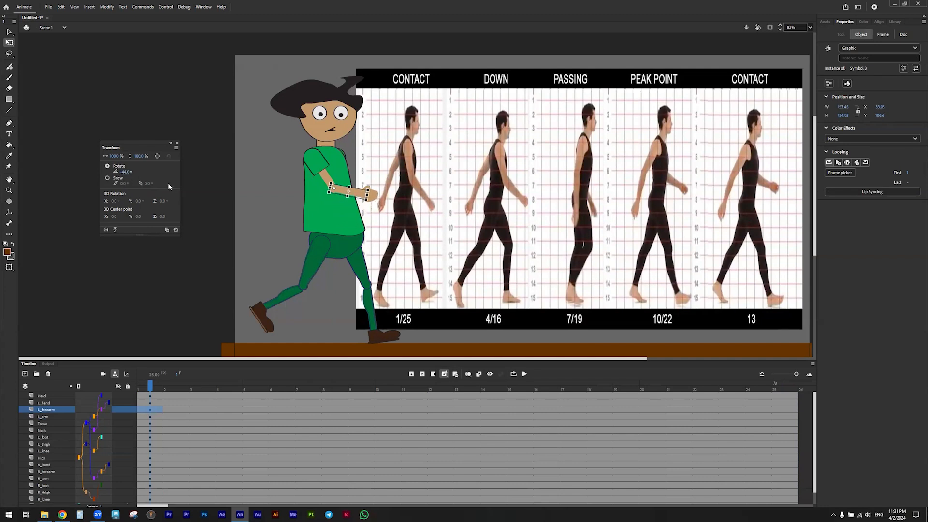
pyautogui.click(375, 198)
pyautogui.moveTo(123, 171); pyautogui.dragTo(114, 172)
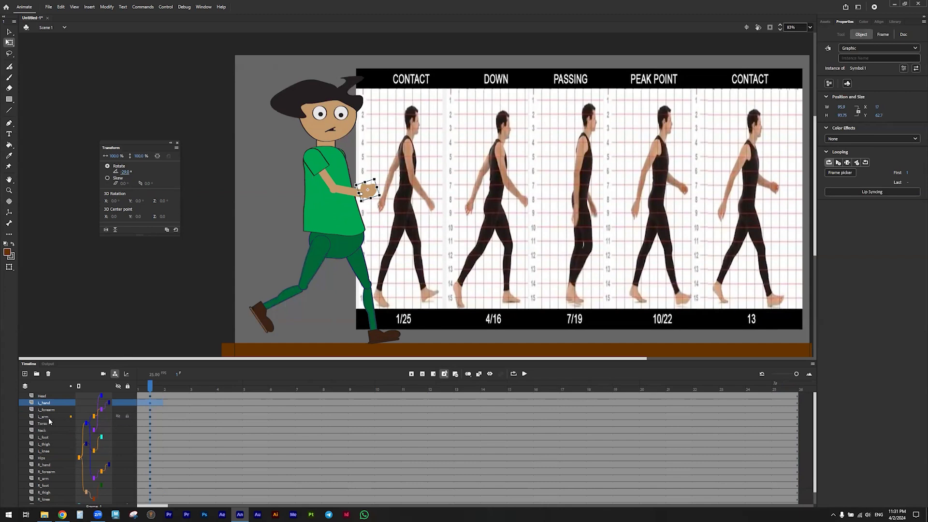
# Swing the right arm behind the body, rotating R_arm to about 59° and R_forearm to -18°.
pyautogui.click(48, 479)
pyautogui.scroll(-1, 66, 475)
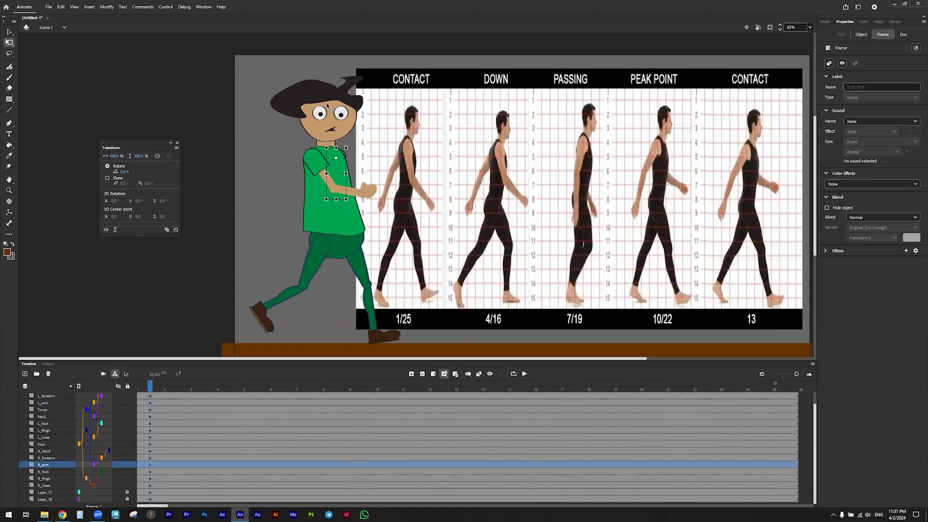
pyautogui.moveTo(124, 171); pyautogui.dragTo(146, 172)
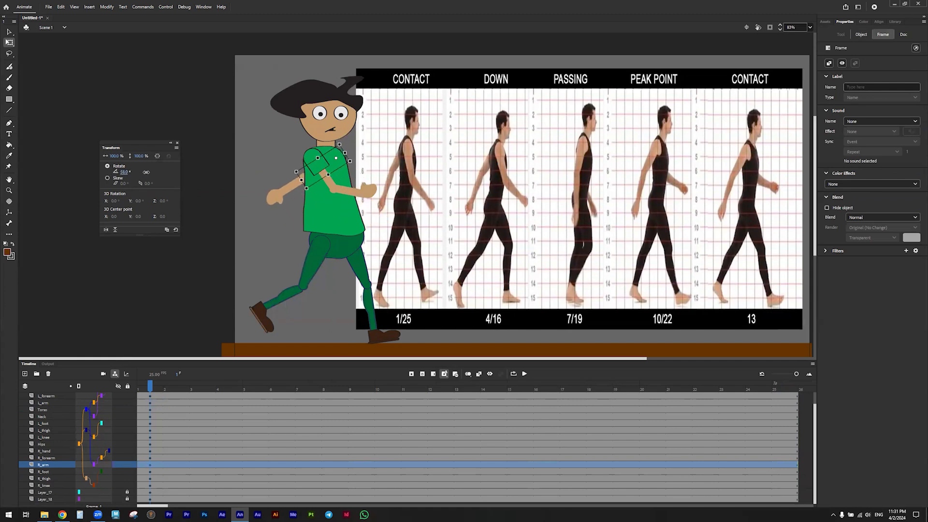
pyautogui.click(292, 191)
pyautogui.moveTo(124, 173); pyautogui.dragTo(121, 176)
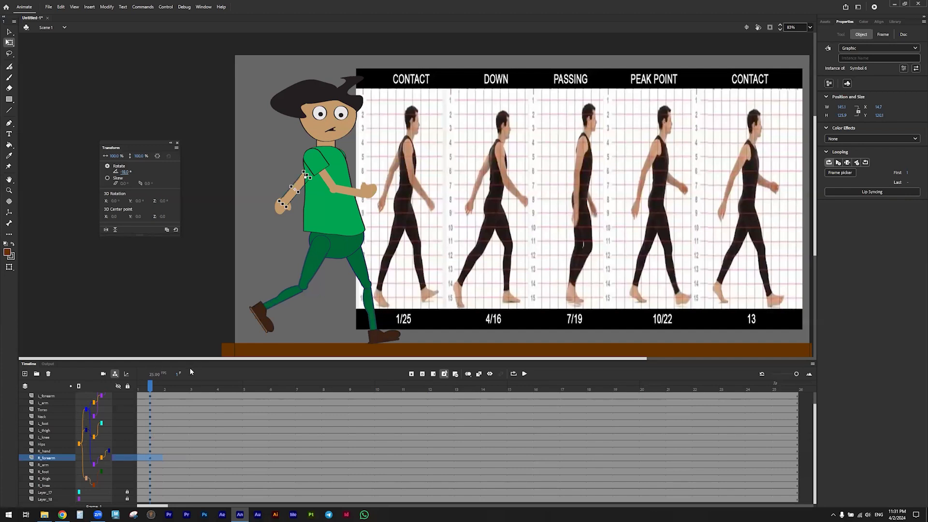
# Copy the frame 1 keyframes of the layers from L_forearm through R_knee and paste them at frame 25.
pyautogui.moveTo(148, 395); pyautogui.dragTo(147, 402)
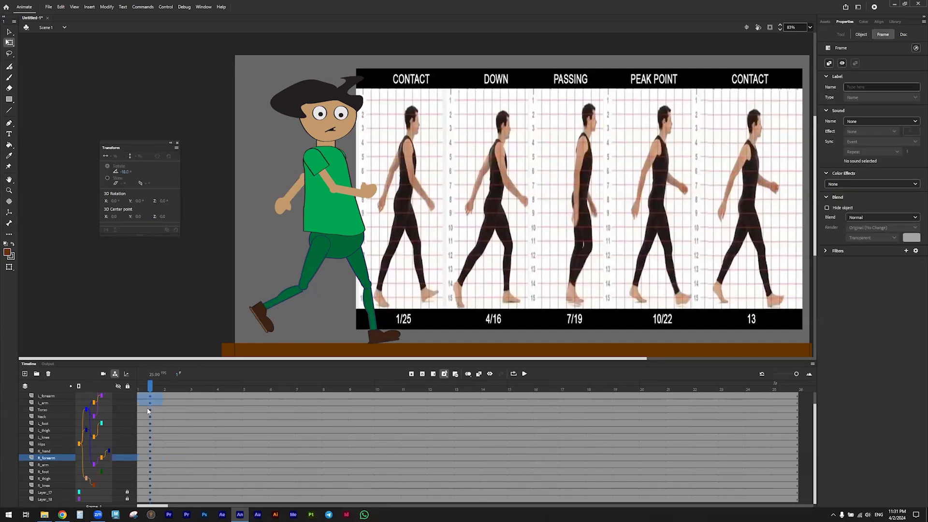
pyautogui.rightClick(150, 485)
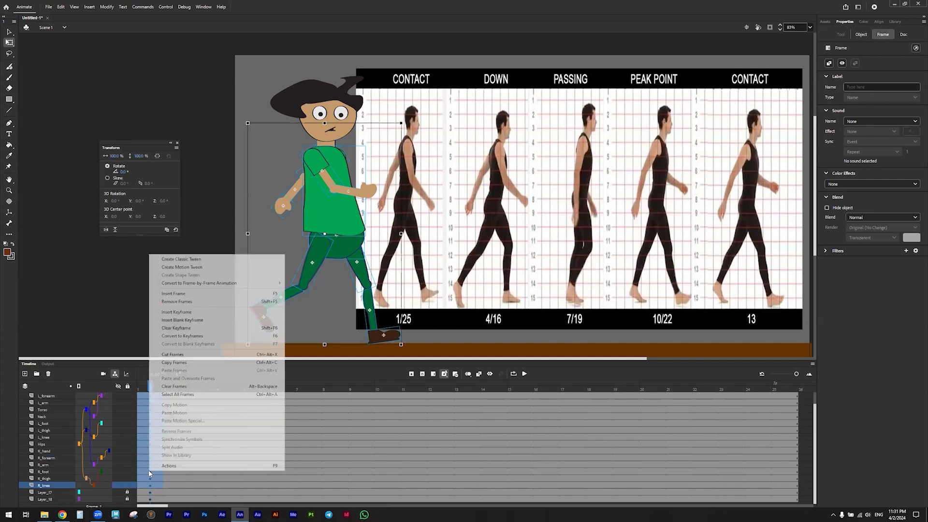
pyautogui.click(191, 364)
pyautogui.moveTo(783, 397); pyautogui.dragTo(784, 429)
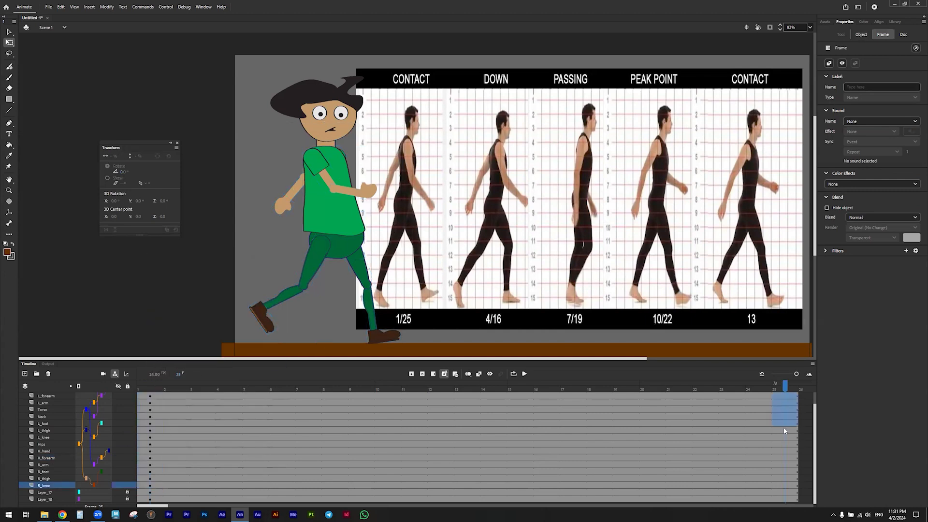
pyautogui.rightClick(785, 468)
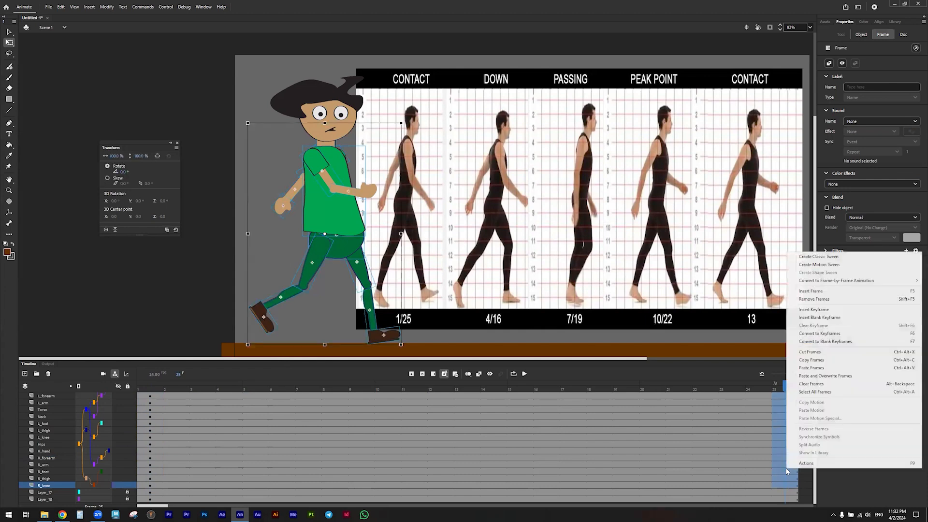
pyautogui.click(813, 368)
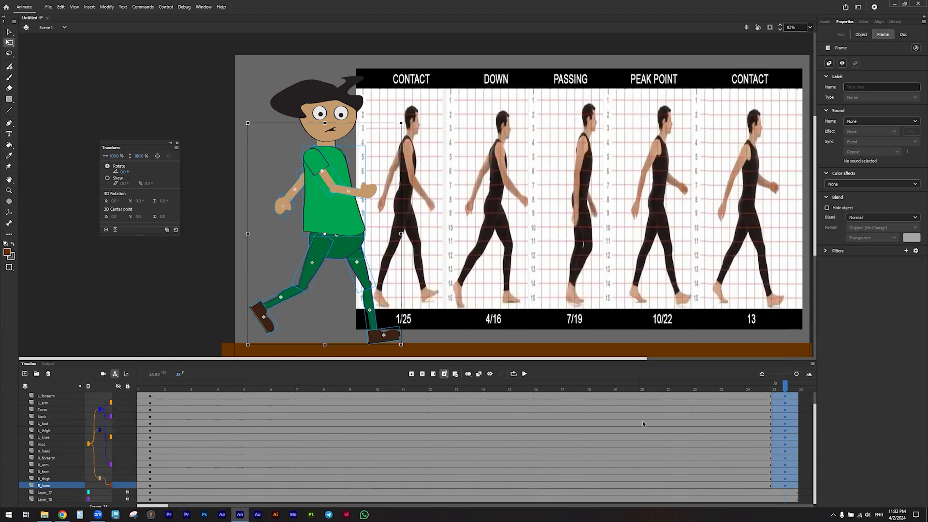
# At frame 13, swing the left leg forward for the opposite contact pose by rotating its thigh, lower leg and foot.
pyautogui.moveTo(785, 386); pyautogui.dragTo(461, 391)
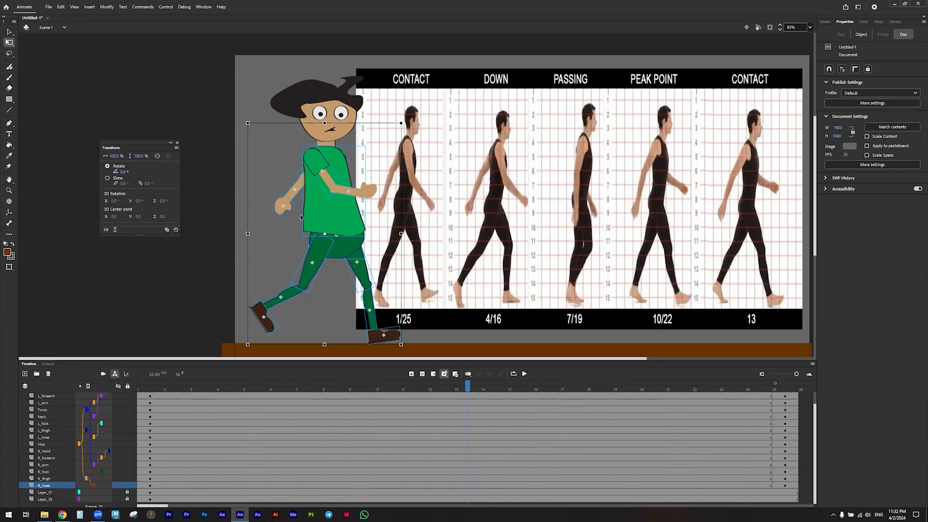
pyautogui.click(314, 247)
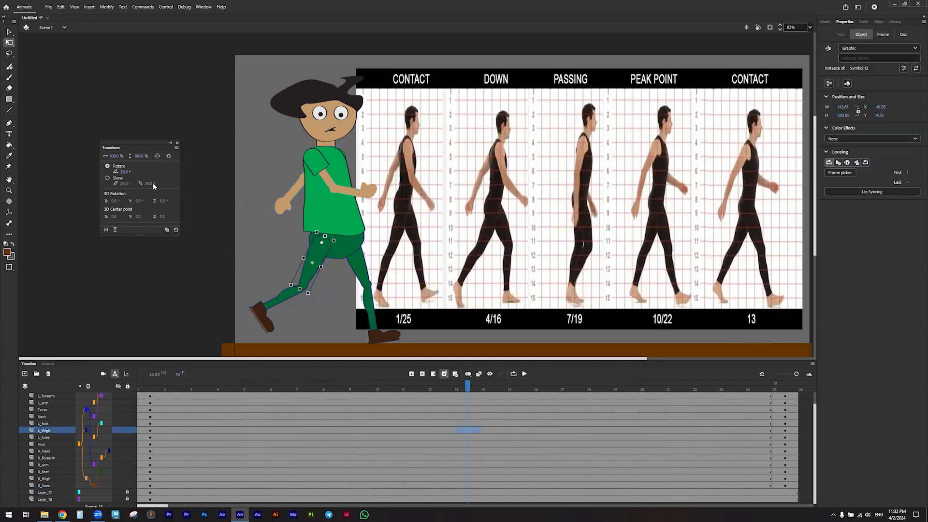
pyautogui.moveTo(128, 177); pyautogui.dragTo(106, 175)
pyautogui.click(345, 302)
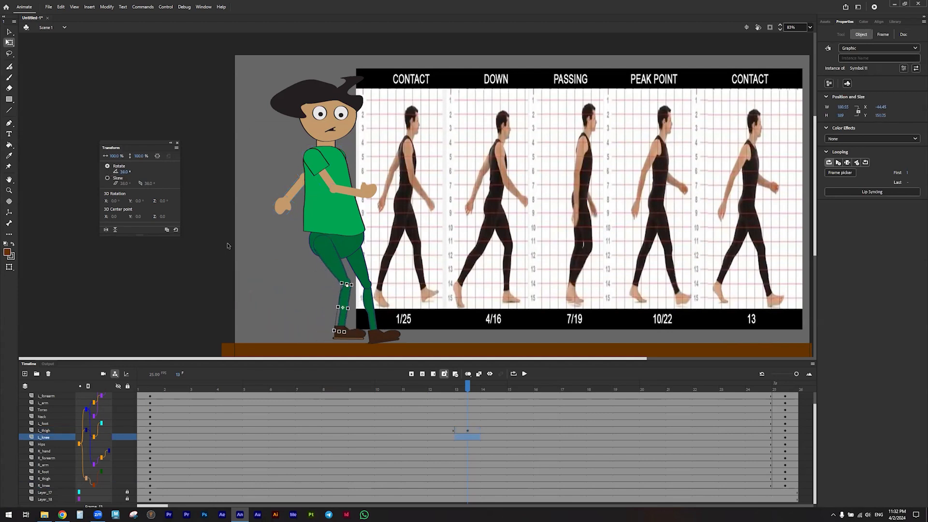
pyautogui.moveTo(124, 172)
pyautogui.mouseDown()
pyautogui.moveTo(116, 171)
pyautogui.moveTo(130, 172)
pyautogui.mouseUp()
pyautogui.click(379, 330)
# At frame 13, swing the right leg back by rotating R_thigh to about 35° and R_knee to about 18°.
pyautogui.click(366, 266)
pyautogui.moveTo(124, 173); pyautogui.dragTo(158, 184)
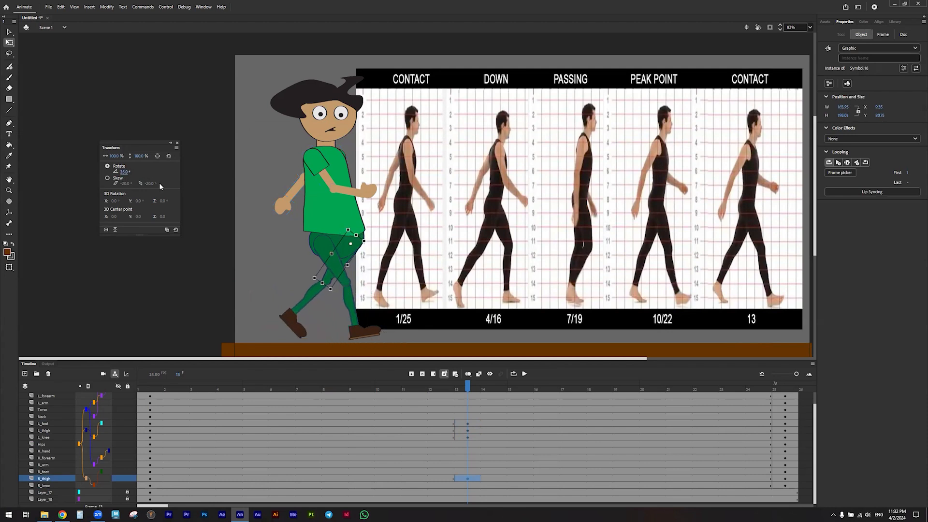
pyautogui.click(315, 291)
pyautogui.moveTo(126, 172); pyautogui.dragTo(131, 173)
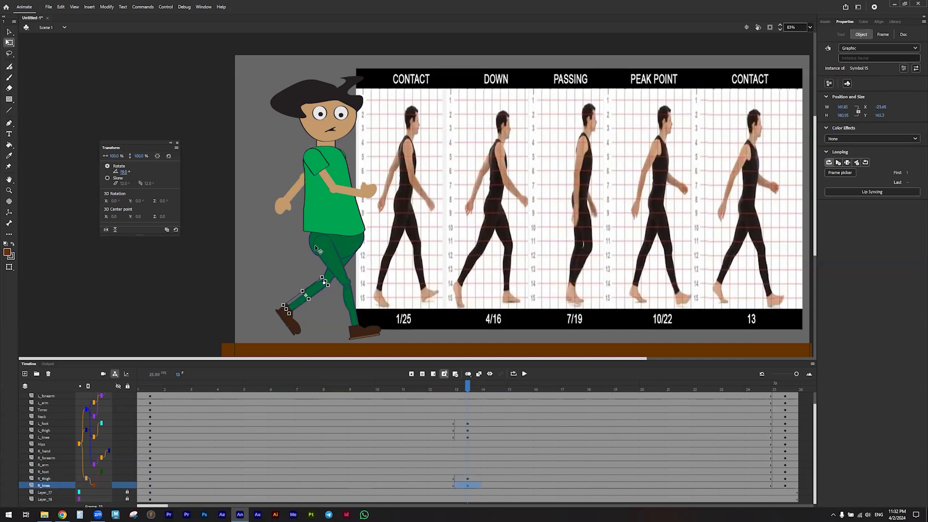
# Lower the hips slightly at frame 13 so the whole body moves down toward the ground.
pyautogui.click(341, 246)
pyautogui.press('Down')
pyautogui.press('Down')
pyautogui.press('Down')
pyautogui.press('Down')
pyautogui.press('Down')
pyautogui.press('Down')
pyautogui.press('Down')
pyautogui.press('Down')
pyautogui.press('Down')
pyautogui.press('Down')
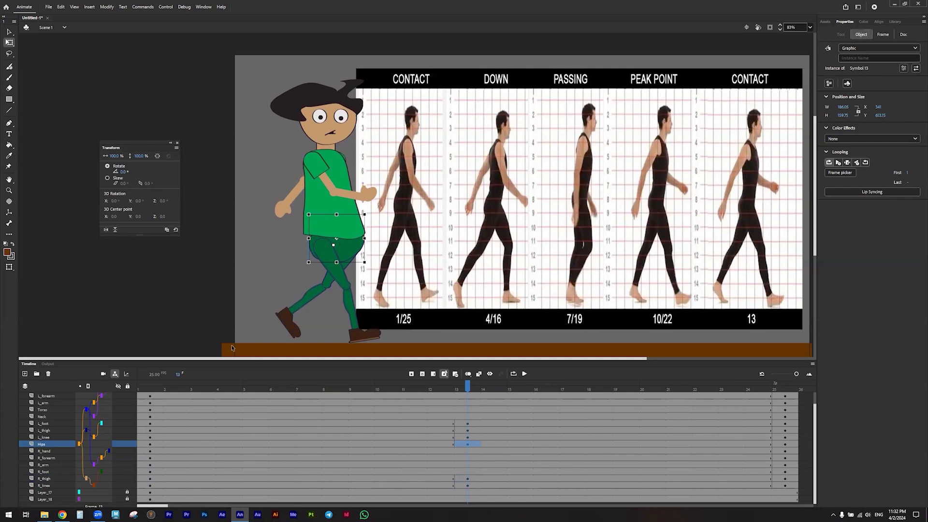
# Swing the left arm behind the body at frame 13, rotating L_arm to about 61°, L_forearm to -23°, and the hand to follow.
pyautogui.click(315, 170)
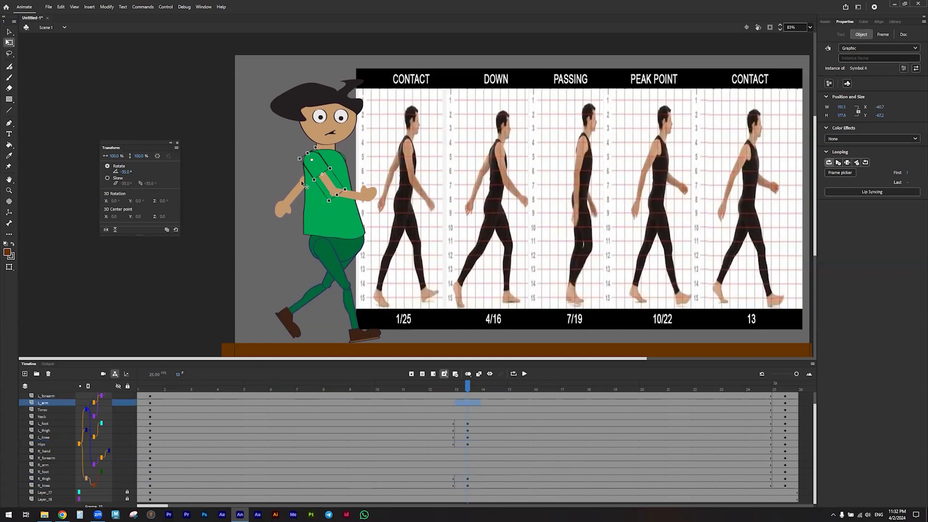
pyautogui.moveTo(125, 172); pyautogui.dragTo(163, 172)
pyautogui.moveTo(162, 172); pyautogui.dragTo(161, 172)
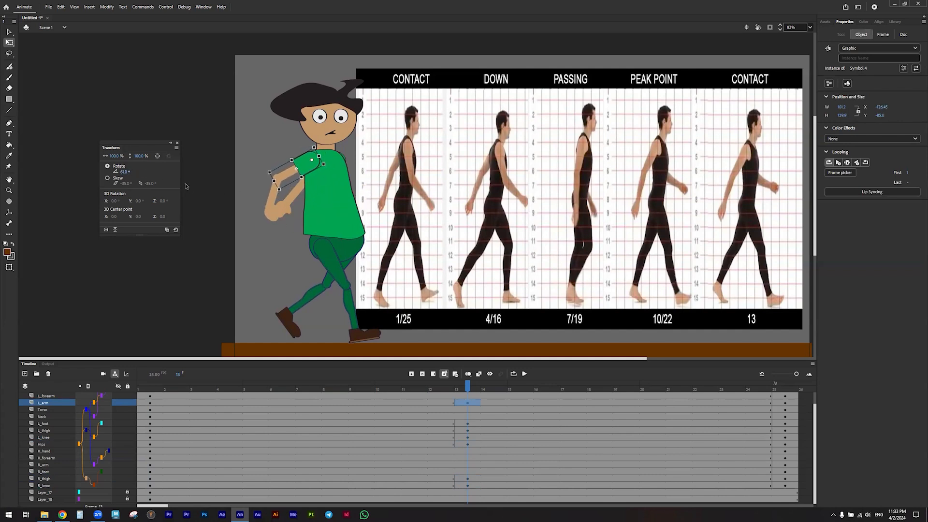
pyautogui.click(270, 199)
pyautogui.moveTo(125, 171); pyautogui.dragTo(136, 171)
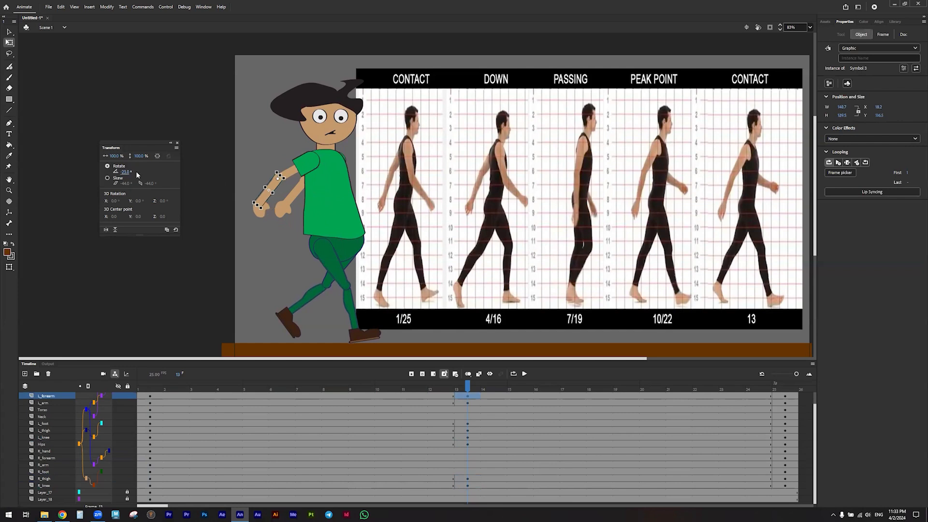
pyautogui.click(259, 209)
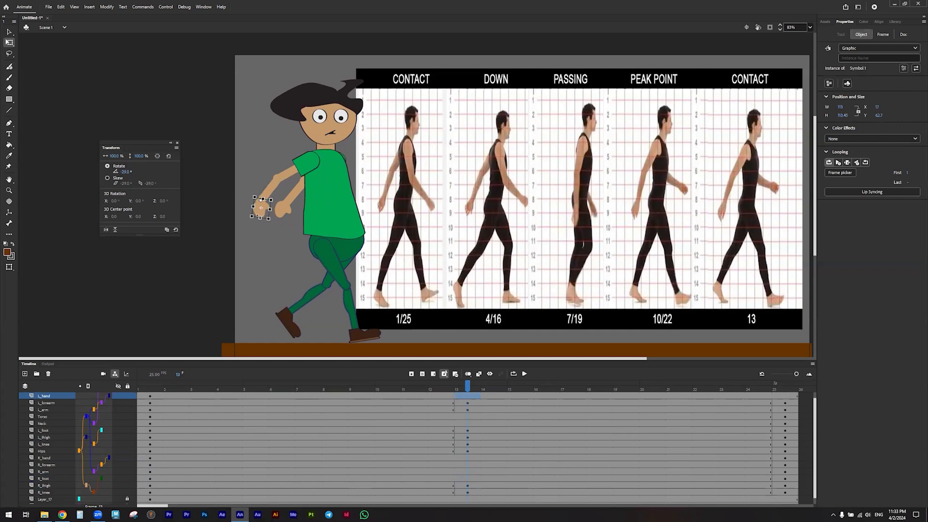
pyautogui.moveTo(125, 172); pyautogui.dragTo(144, 174)
# Swing the right arm forward at frame 13, rotating R_arm to about -50°, R_forearm to -40° and R_hand to -24°.
pyautogui.click(47, 471)
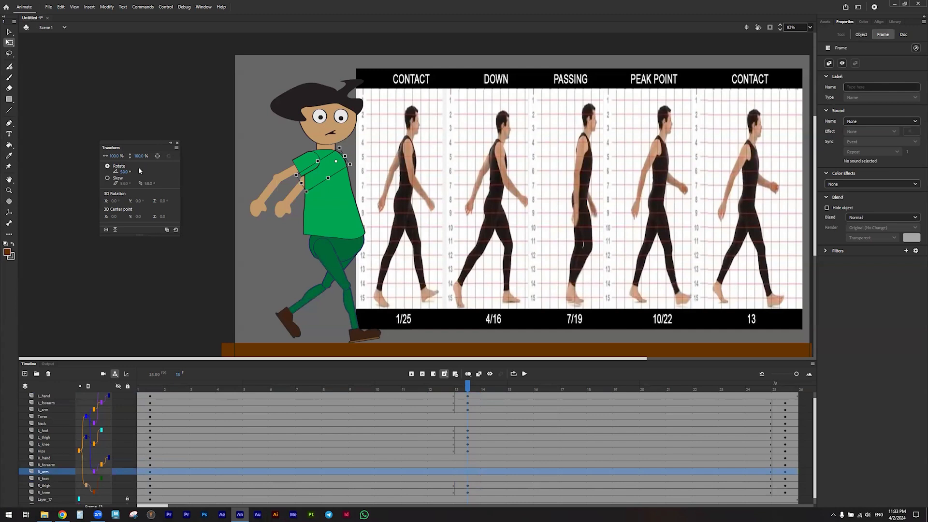
pyautogui.moveTo(126, 172); pyautogui.dragTo(84, 169)
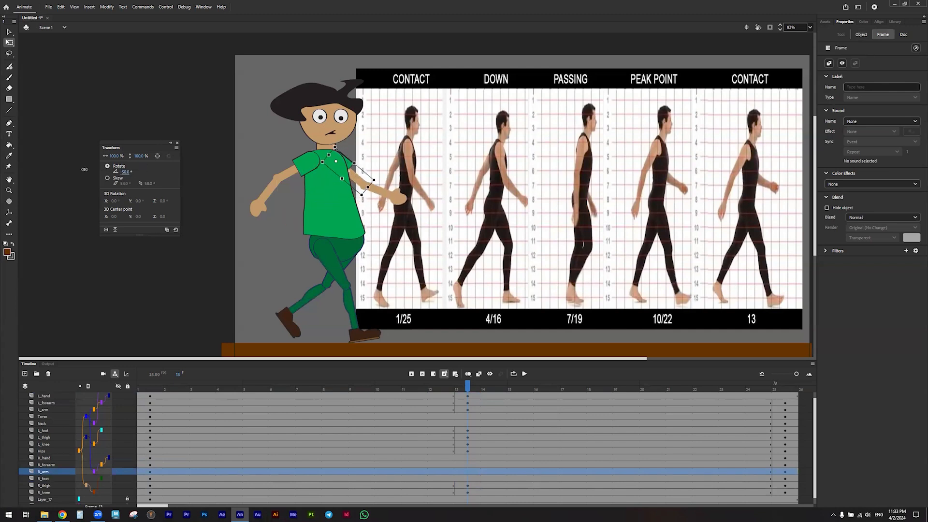
pyautogui.click(379, 190)
pyautogui.moveTo(125, 172); pyautogui.dragTo(114, 171)
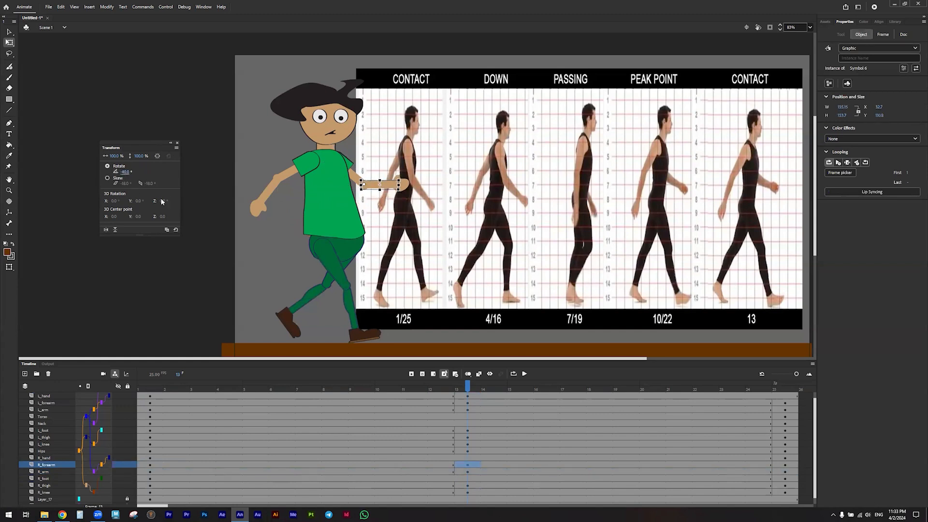
pyautogui.click(409, 186)
pyautogui.moveTo(124, 172); pyautogui.dragTo(114, 172)
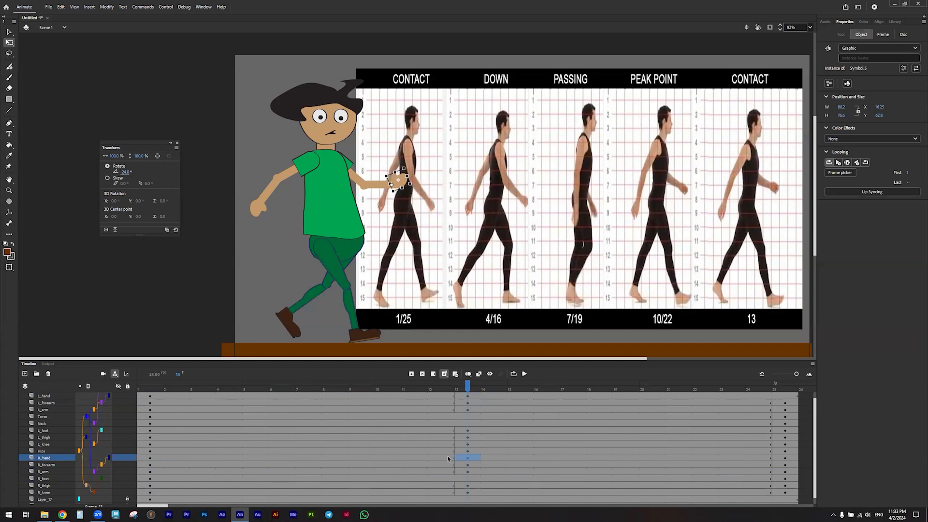
# Insert the missing keyframes at frame 13 on the Torso, Neck, R_foot and Head layers.
pyautogui.click(469, 416)
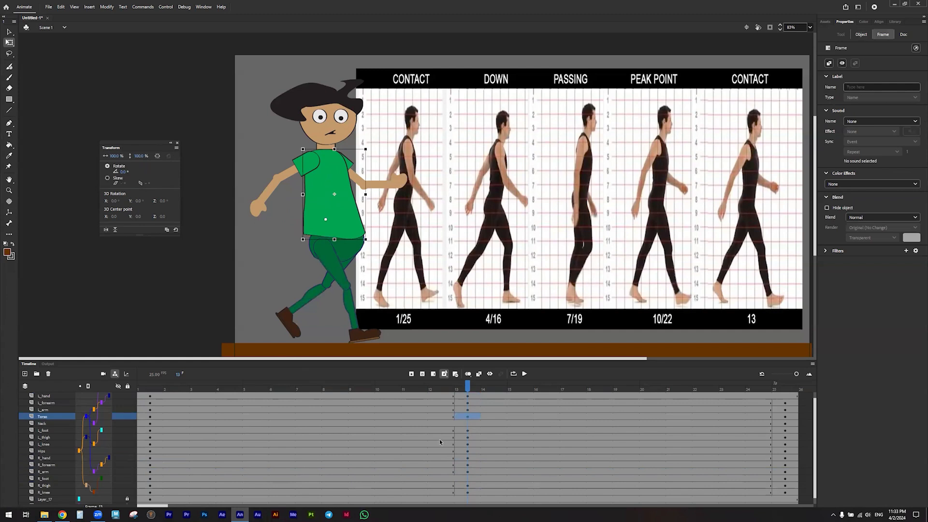
pyautogui.click(467, 478)
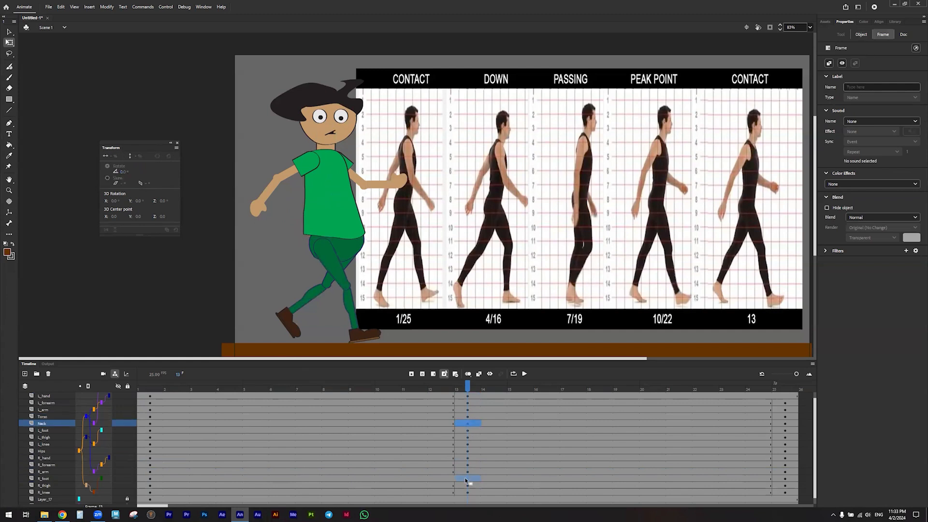
pyautogui.scroll(1, 485, 484)
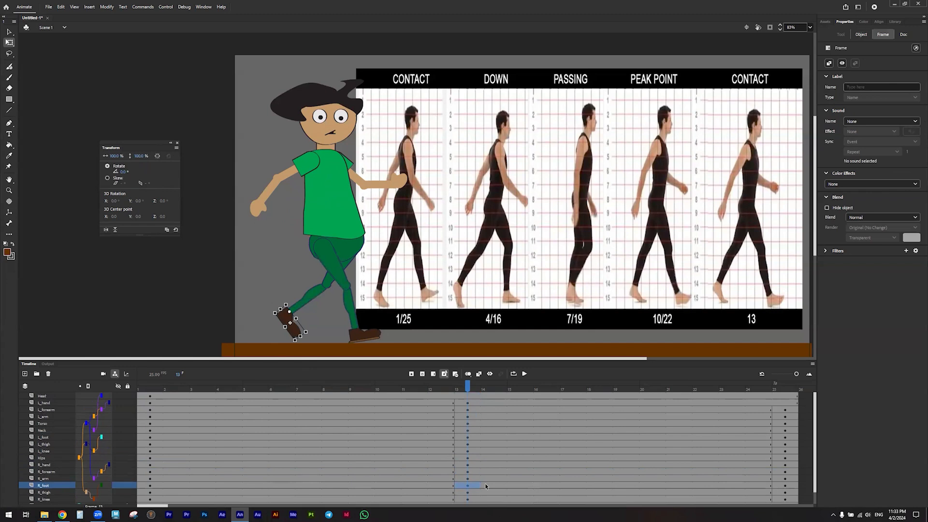
pyautogui.moveTo(468, 386); pyautogui.dragTo(481, 400)
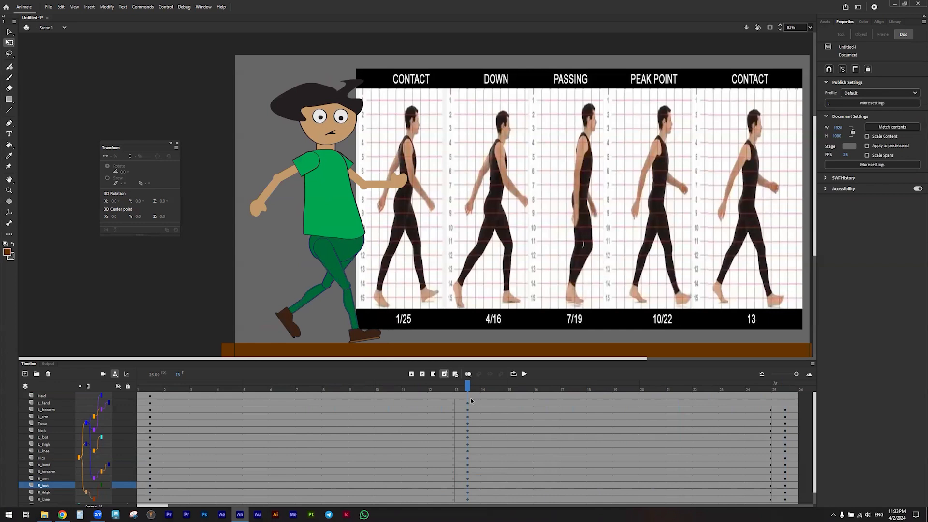
pyautogui.click(465, 396)
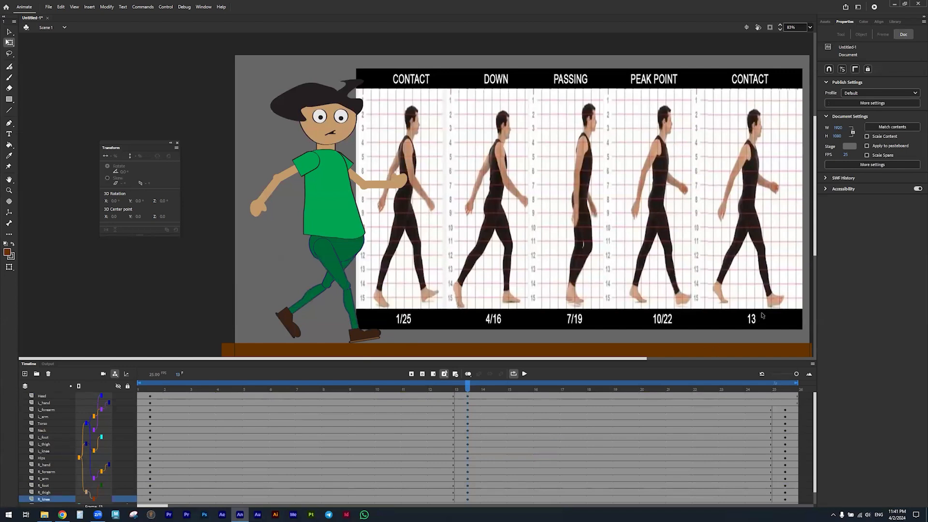
# Insert the missing keyframes at frame 25 on the Head and L_hand layers.
pyautogui.click(782, 395)
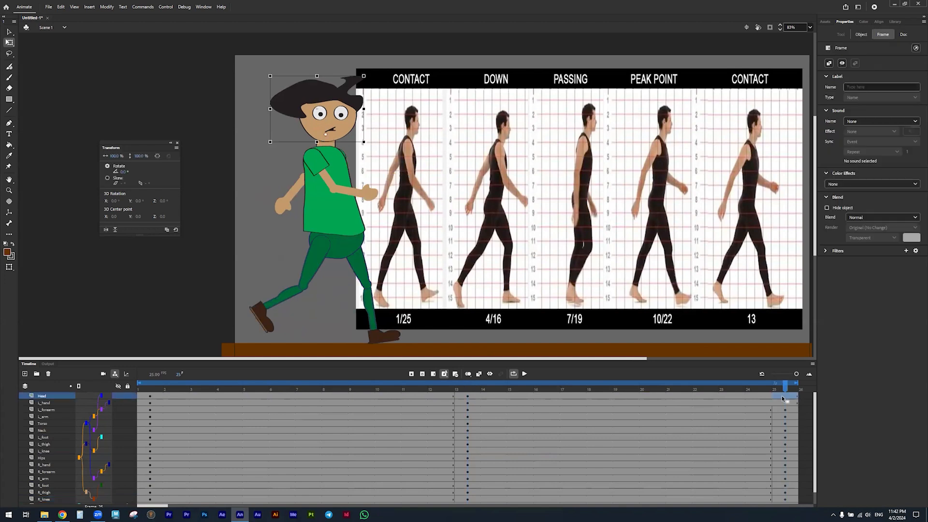
pyautogui.click(784, 408)
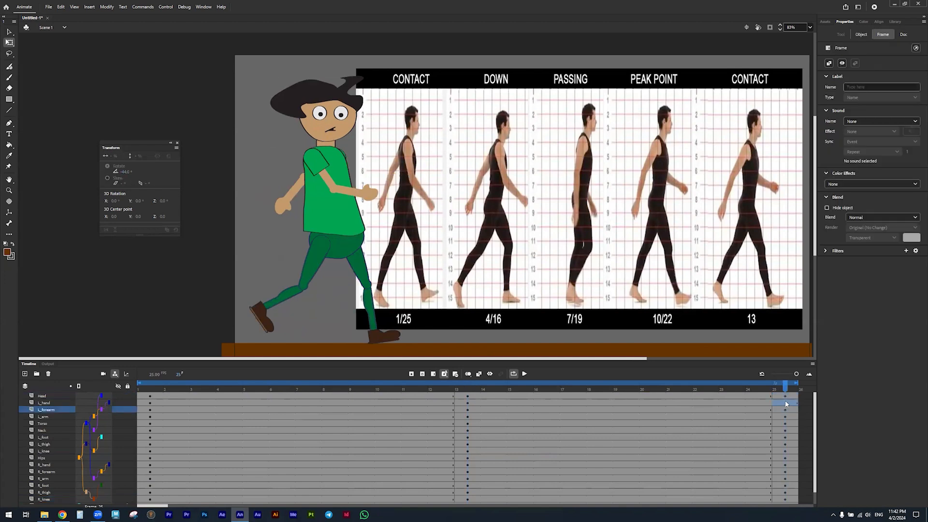
pyautogui.click(785, 402)
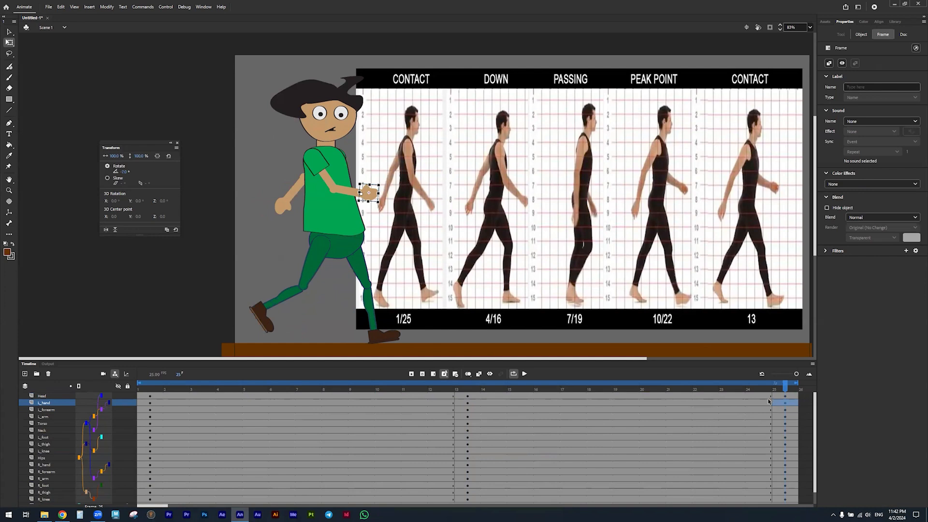
# Create classic tweens between the keyframes on all body-part layers from Head to R_knee, and preview the motion back to frame 1.
pyautogui.moveTo(213, 397); pyautogui.dragTo(790, 497)
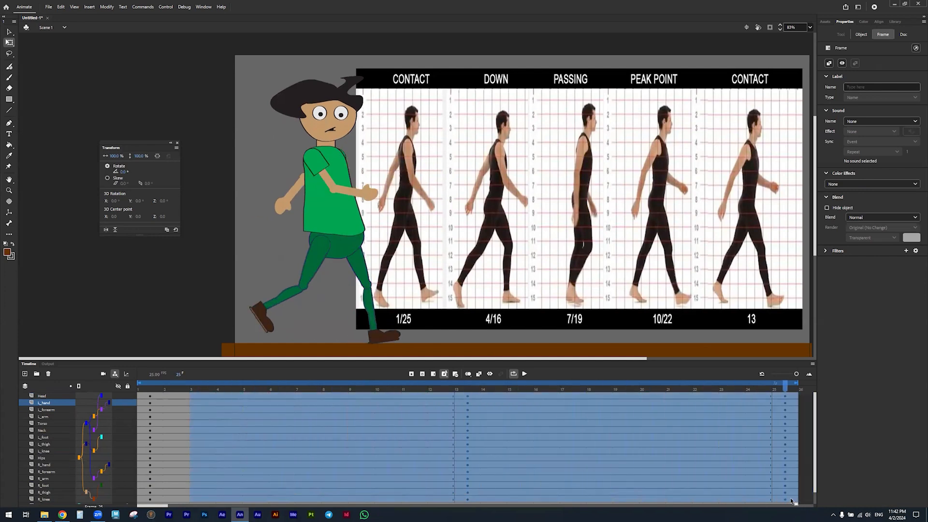
pyautogui.rightClick(303, 412)
pyautogui.click(324, 200)
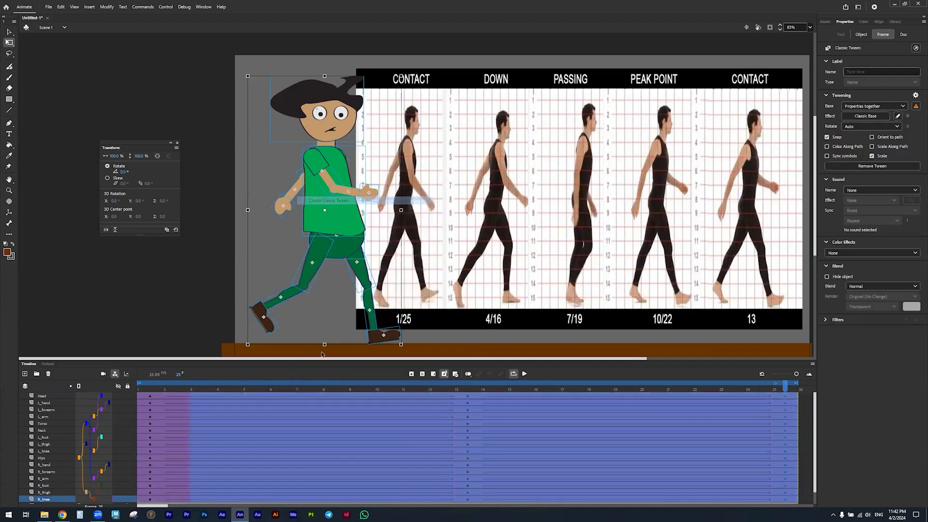
pyautogui.click(289, 390)
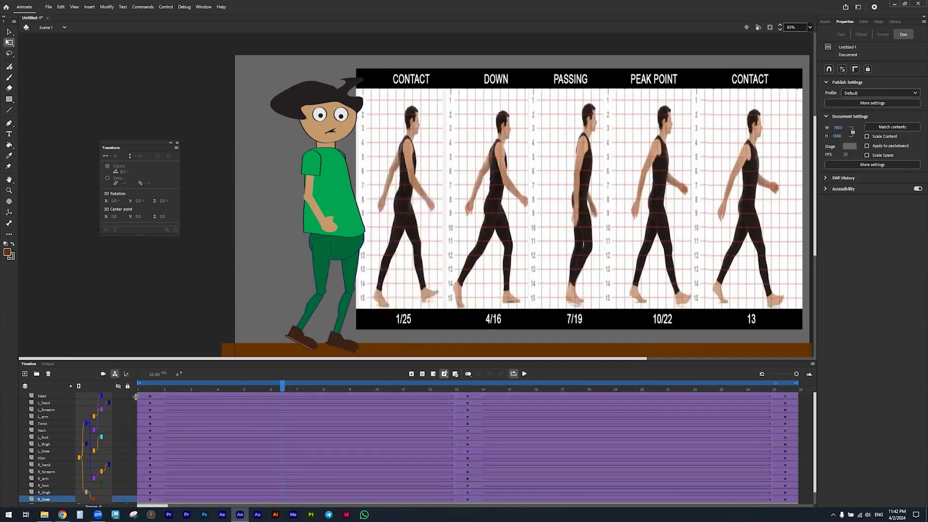
pyautogui.moveTo(146, 388); pyautogui.dragTo(5, 397)
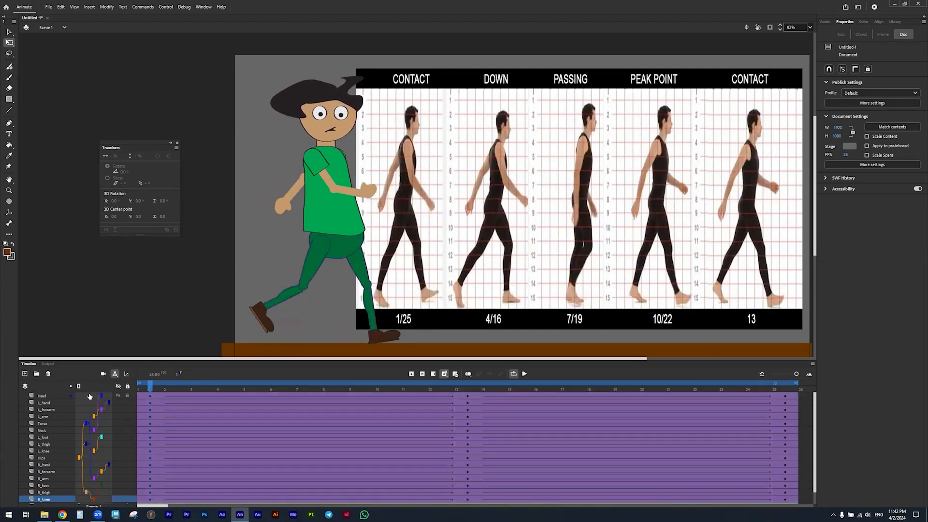
# At frame 4, rotate R_thigh forward to about -29° for the down pose.
pyautogui.click(230, 389)
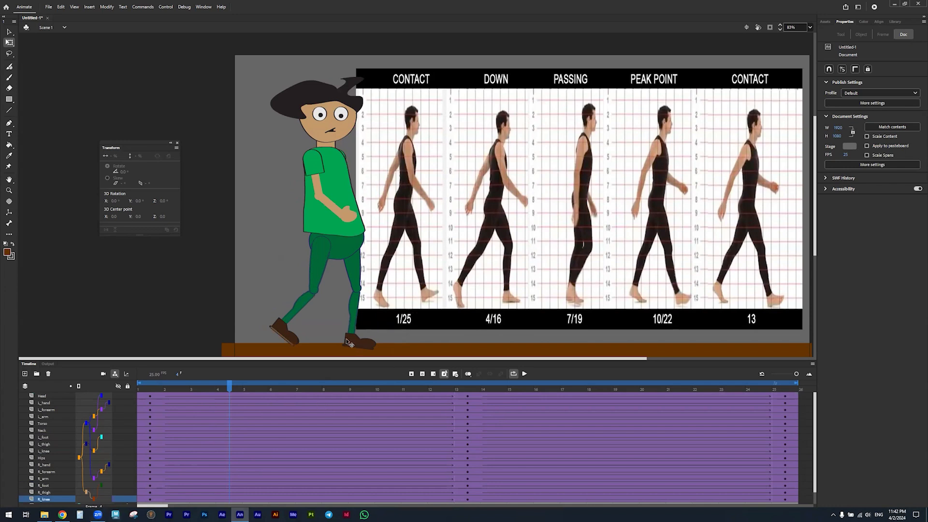
pyautogui.click(352, 308)
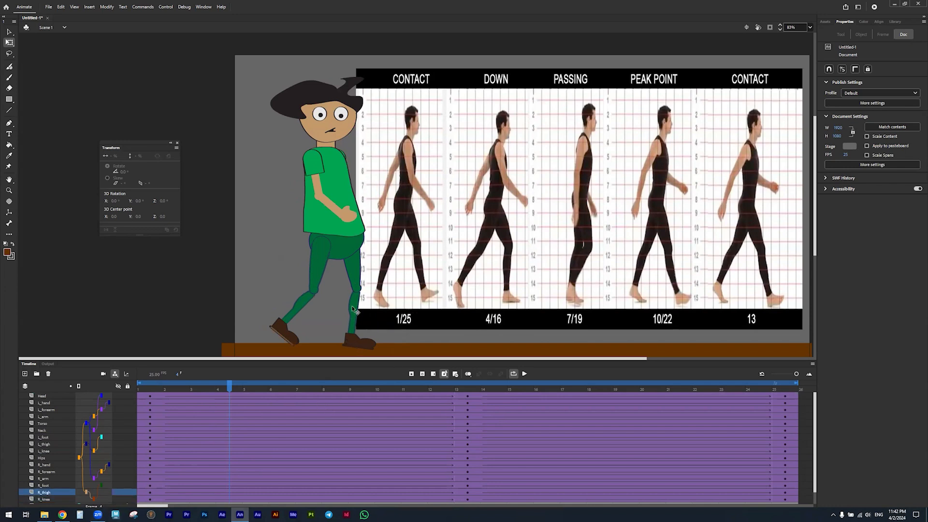
pyautogui.click(353, 277)
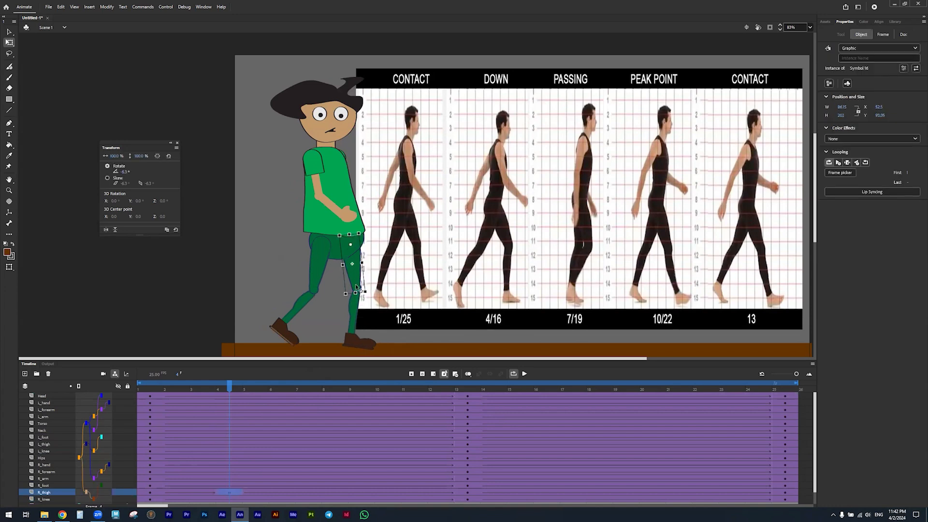
pyautogui.moveTo(124, 172); pyautogui.dragTo(130, 172)
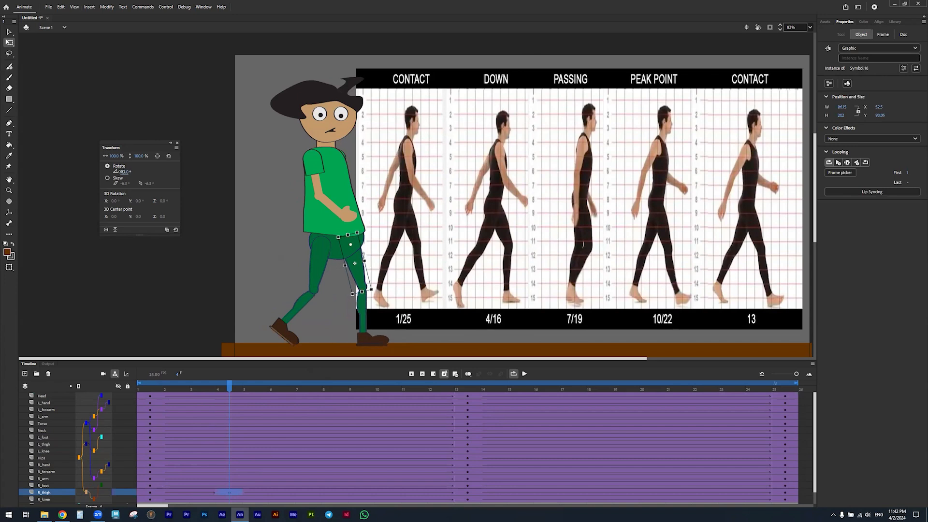
pyautogui.moveTo(116, 171); pyautogui.dragTo(117, 172)
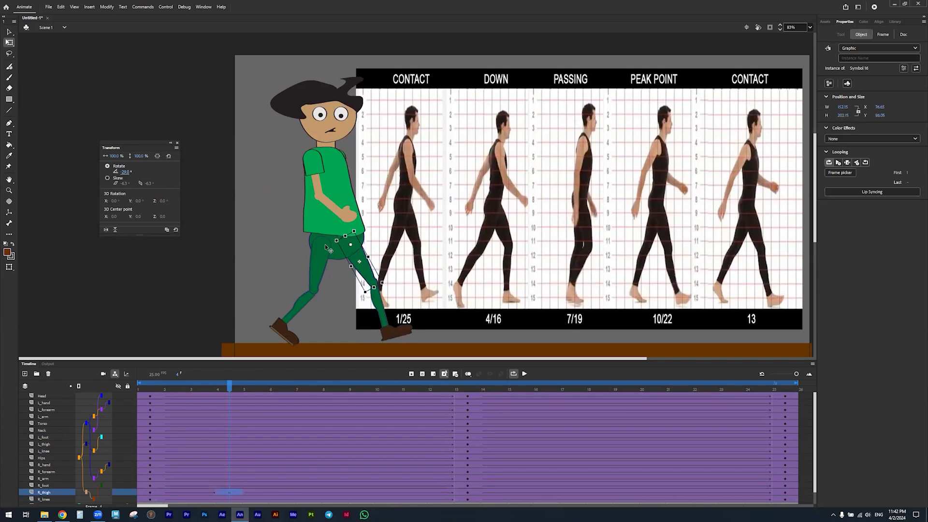
pyautogui.click(332, 256)
pyautogui.doubleClick(336, 248)
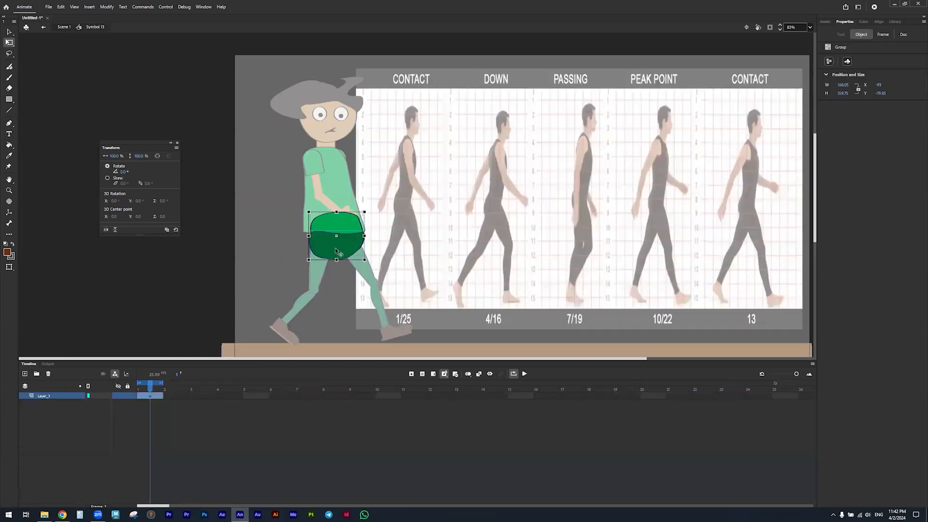
pyautogui.click(46, 27)
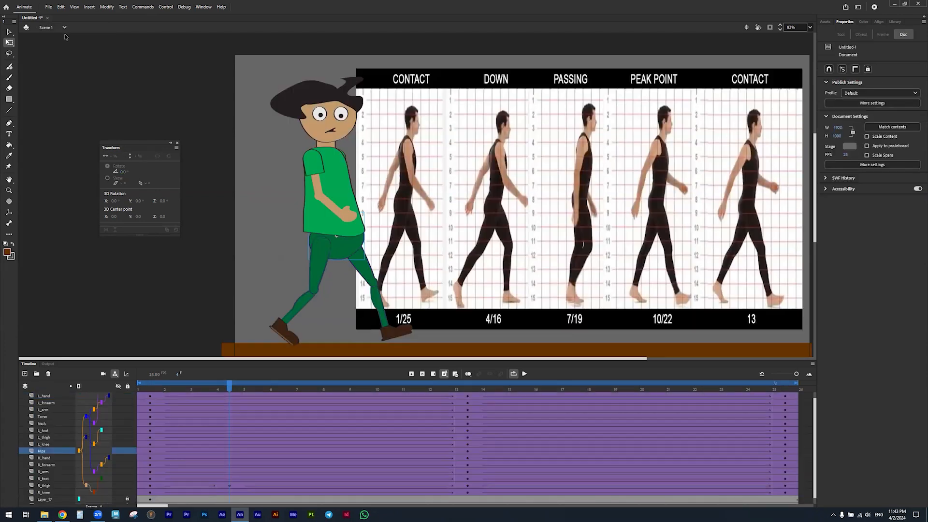
# Lower the hips at frame 4 to about Y 613 for the down pose.
pyautogui.click(347, 247)
pyautogui.hotkey('ctrl', 'z')
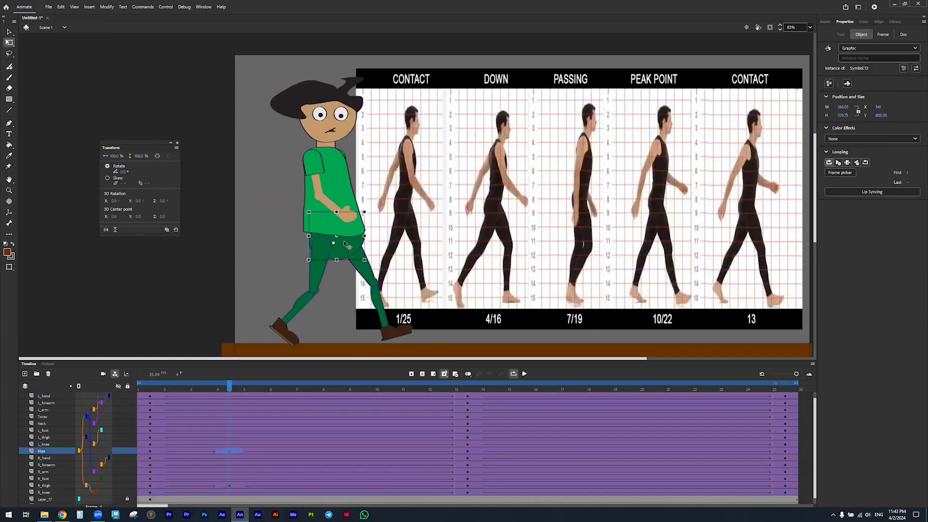
pyautogui.press('Down')
pyautogui.press('Down')
pyautogui.press('Down')
pyautogui.press('Down')
pyautogui.press('Down')
pyautogui.press('Down')
pyautogui.press('Down')
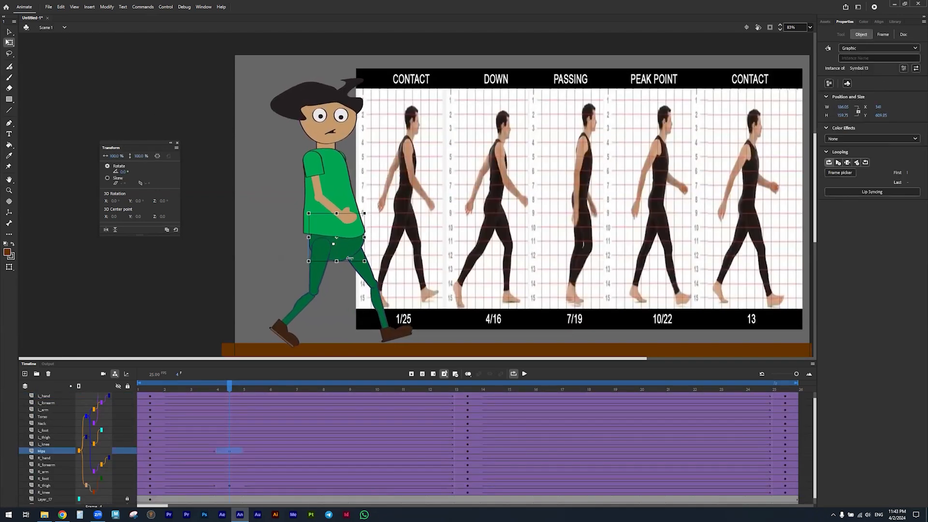
pyautogui.press('Down')
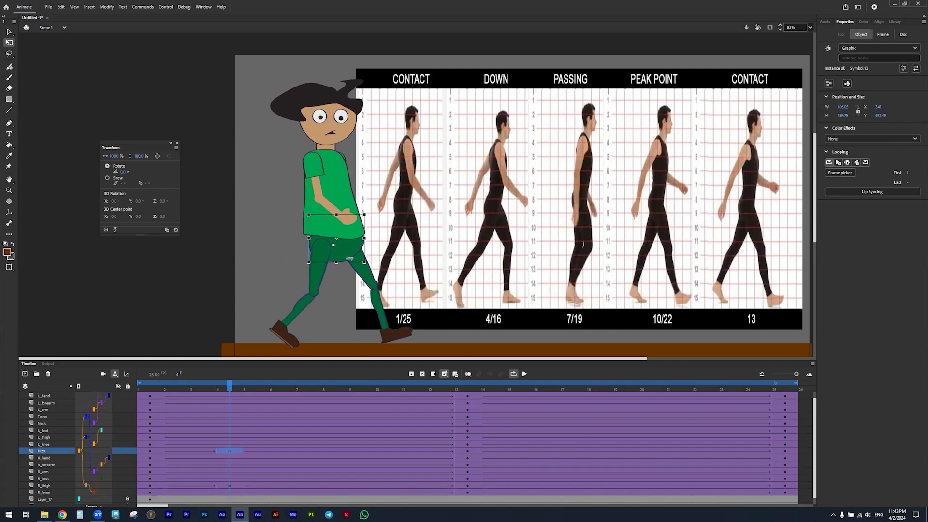
# At frame 4, rotate R_knee to about 20° and R_foot to 10° to plant the front foot flat.
pyautogui.click(382, 308)
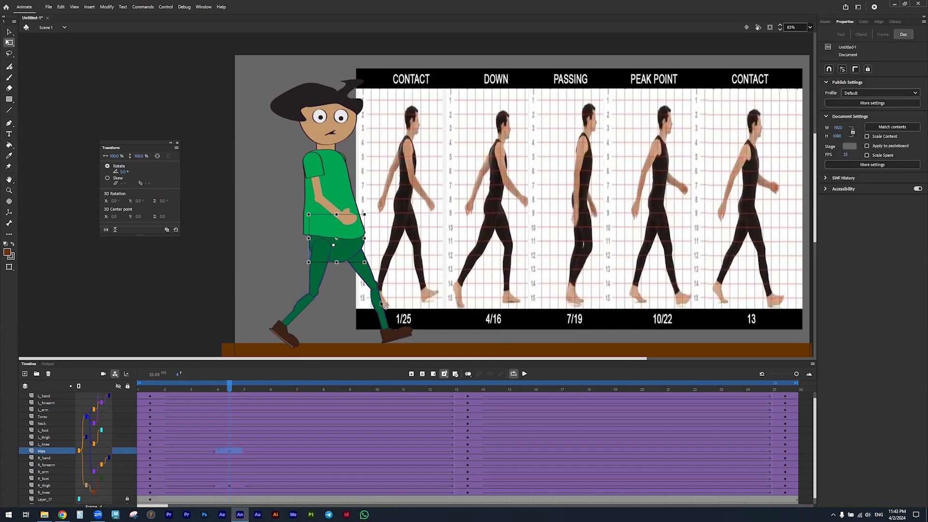
pyautogui.click(379, 308)
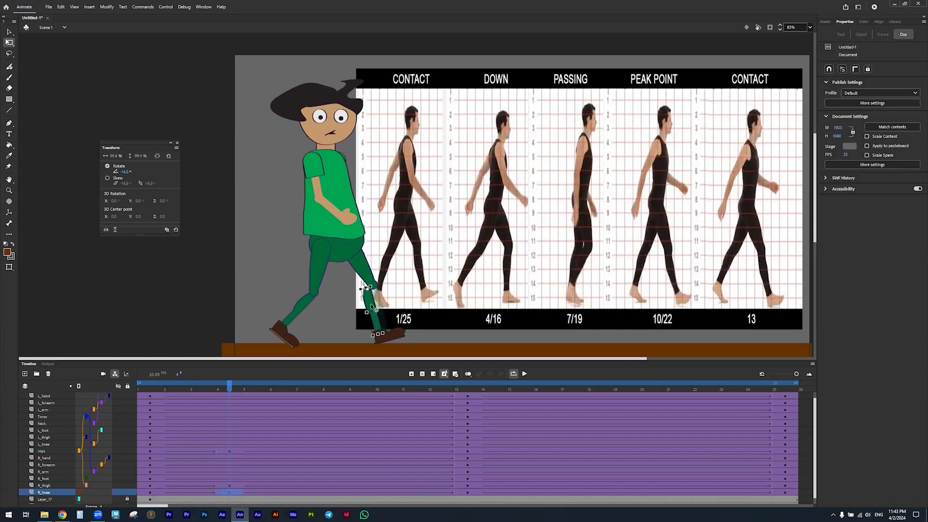
pyautogui.moveTo(123, 172); pyautogui.dragTo(126, 171)
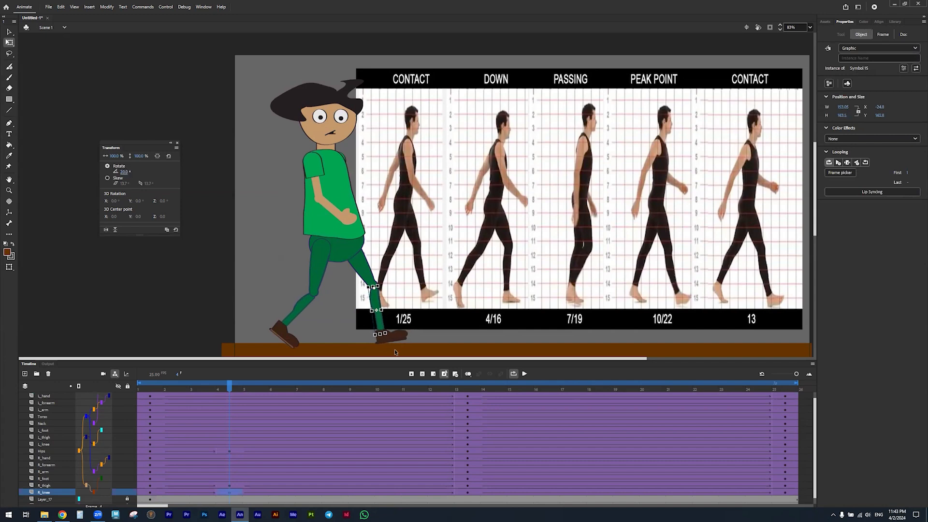
pyautogui.click(403, 334)
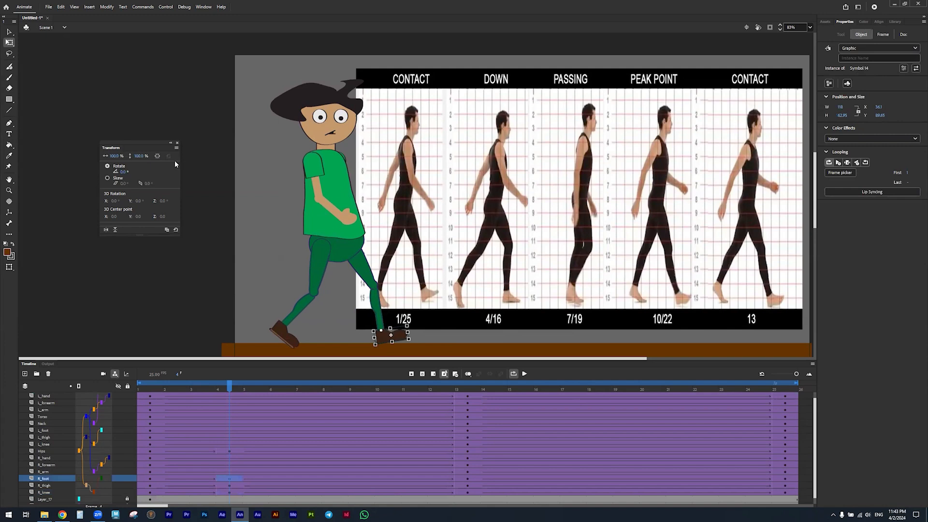
pyautogui.moveTo(126, 170); pyautogui.dragTo(127, 170)
# At frame 4, rotate L_thigh backward to about 23° for the trailing leg of the down pose.
pyautogui.click(300, 301)
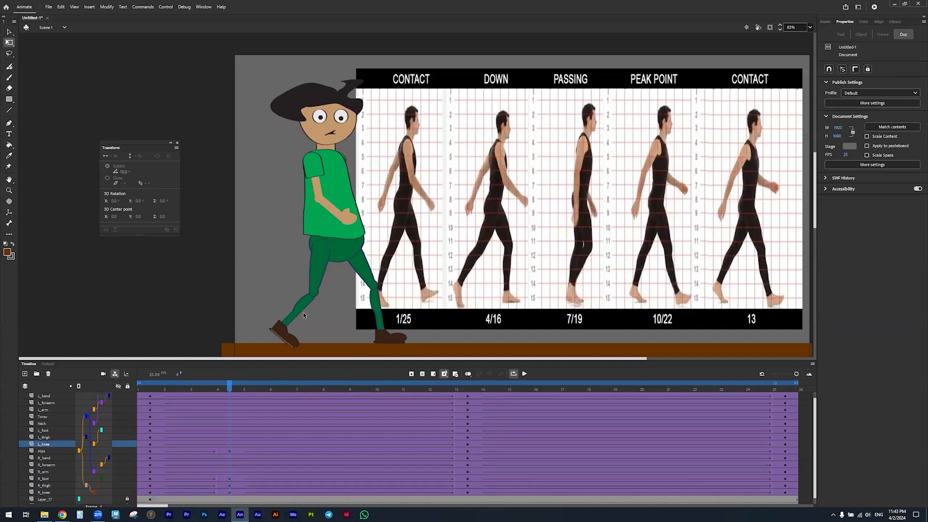
pyautogui.click(316, 283)
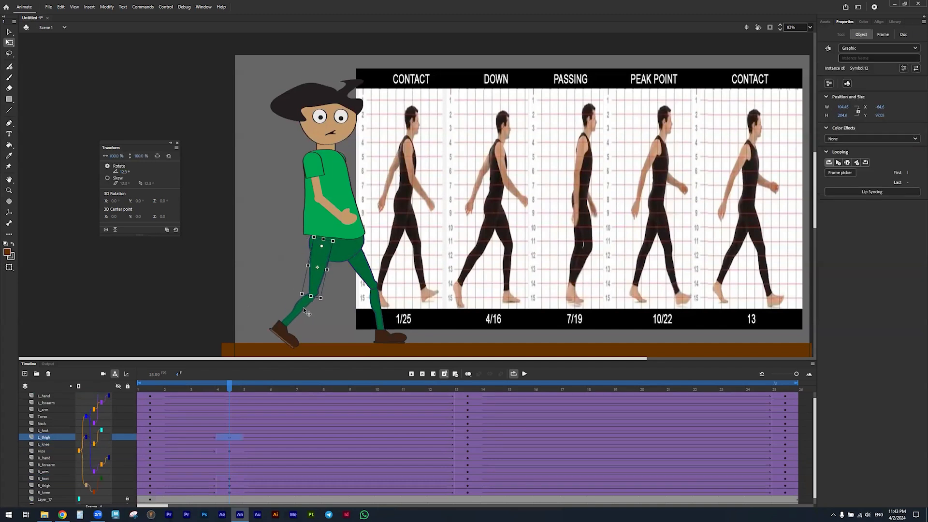
pyautogui.moveTo(131, 171); pyautogui.dragTo(131, 171)
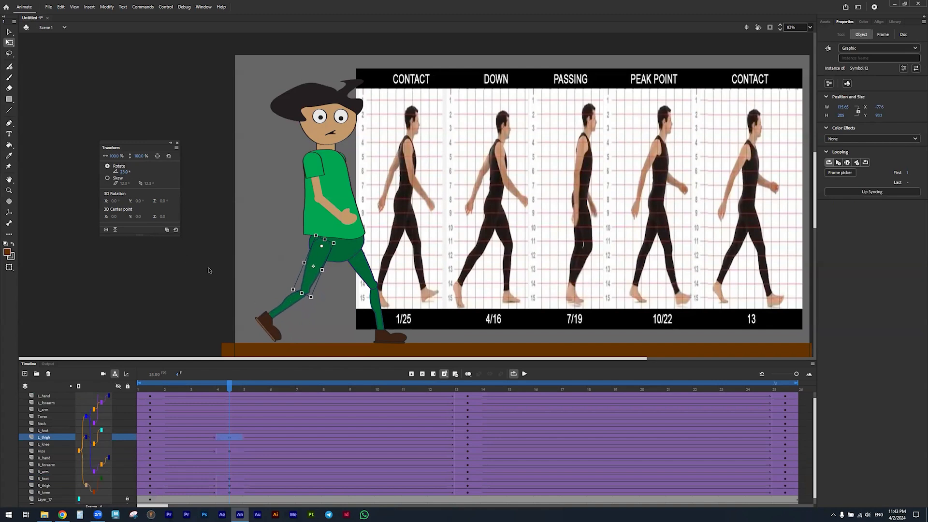
# Bend the trailing leg at frame 4 by rotating L_knee to about 43° and L_foot to 10°.
pyautogui.moveTo(289, 302)
pyautogui.mouseDown()
pyautogui.moveTo(297, 316)
pyautogui.moveTo(289, 302)
pyautogui.mouseUp()
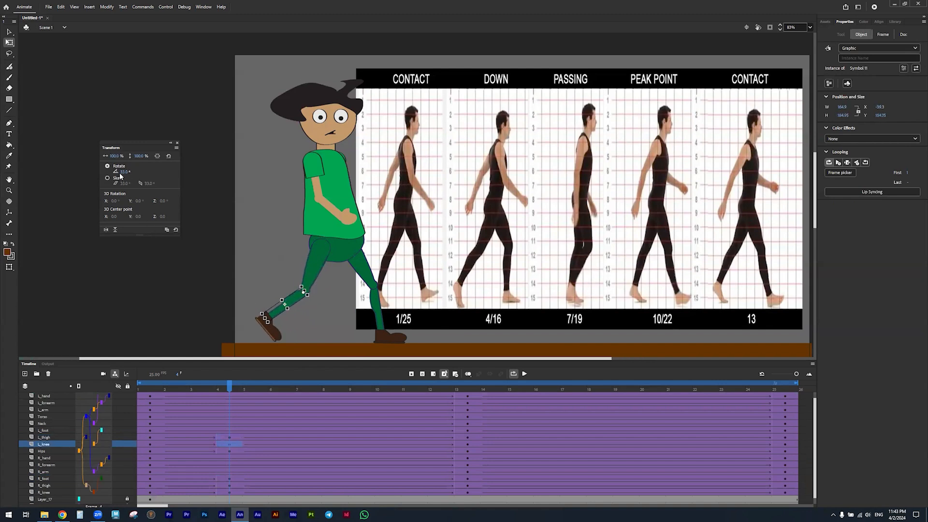
pyautogui.moveTo(123, 171); pyautogui.dragTo(128, 171)
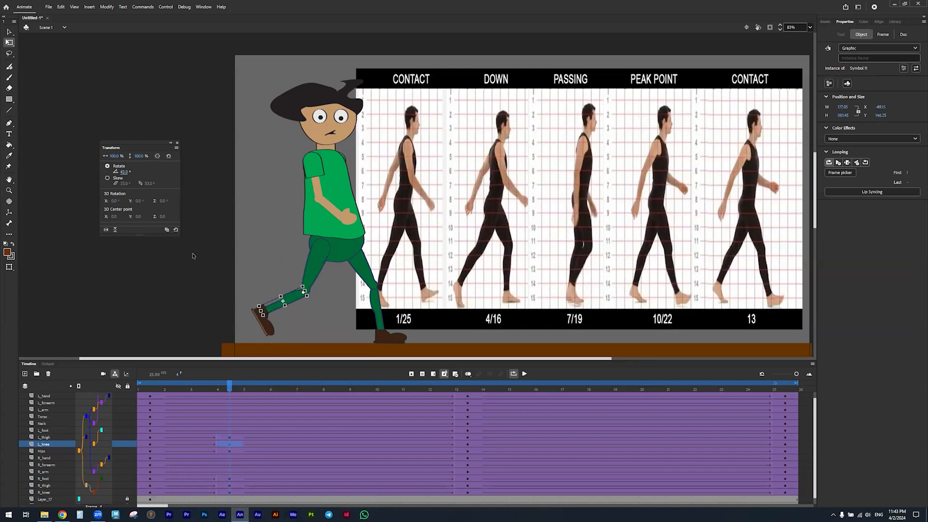
pyautogui.moveTo(271, 328); pyautogui.dragTo(275, 327)
pyautogui.moveTo(125, 171); pyautogui.dragTo(132, 171)
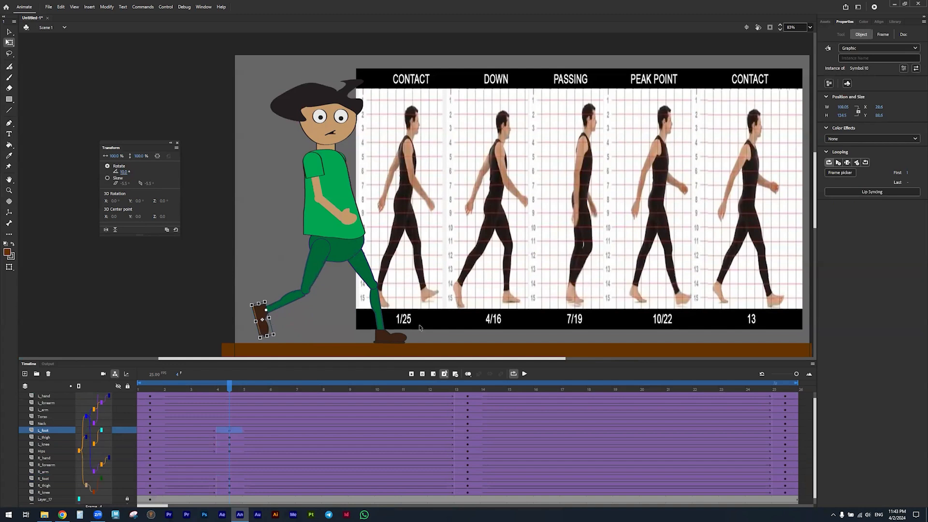
# Insert keyframes at frame 4 on the remaining layers: Head, L_hand through Neck, and R_hand through R_arm.
pyautogui.click(226, 396)
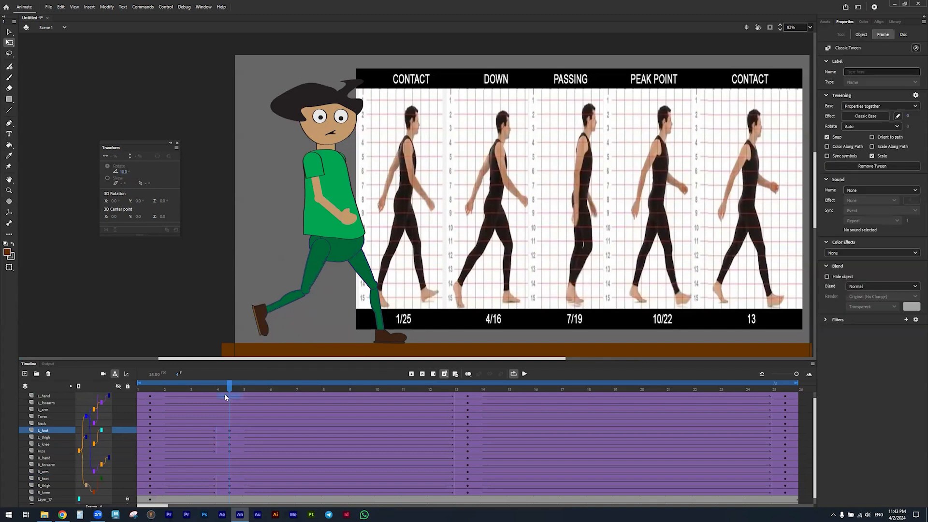
pyautogui.click(226, 425)
pyautogui.press('F5')
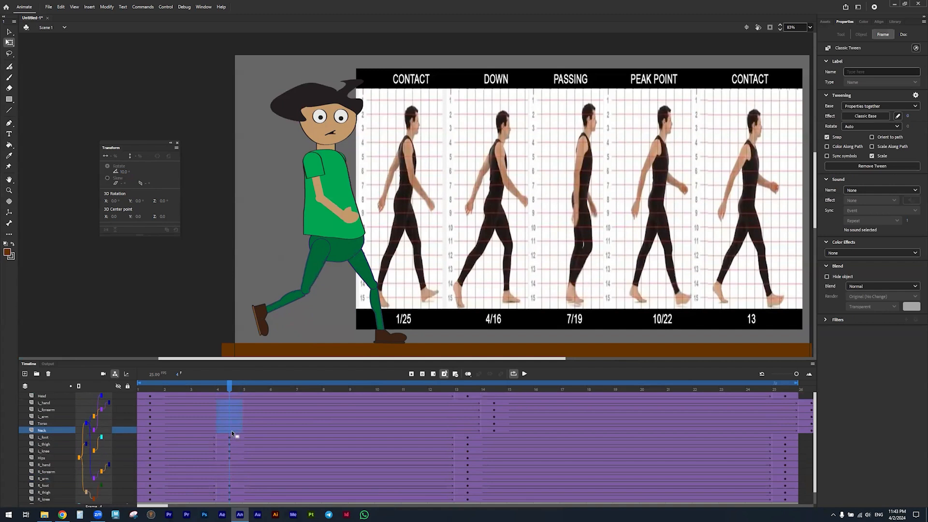
pyautogui.hotkey('ctrl', 'z')
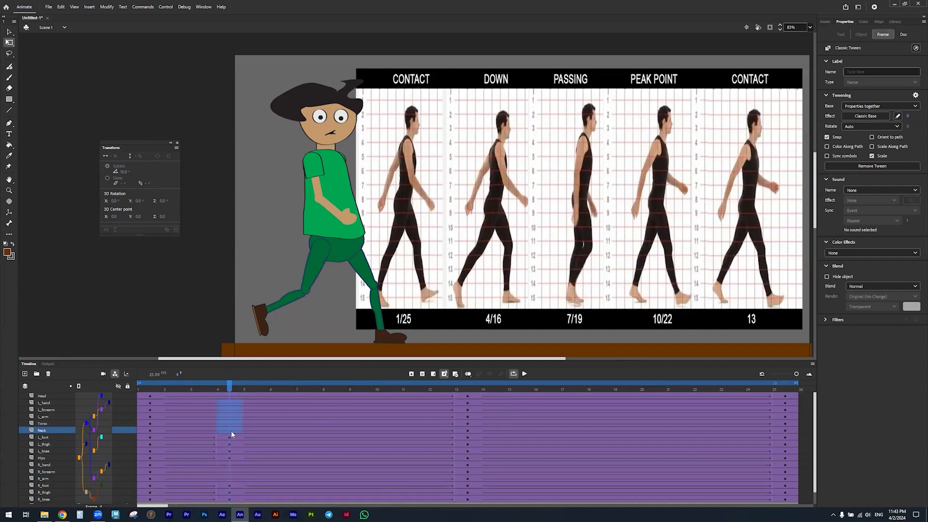
pyautogui.click(230, 395)
pyautogui.moveTo(233, 459); pyautogui.dragTo(233, 478)
pyautogui.scroll(-1, 253, 487)
pyautogui.scroll(1, 258, 490)
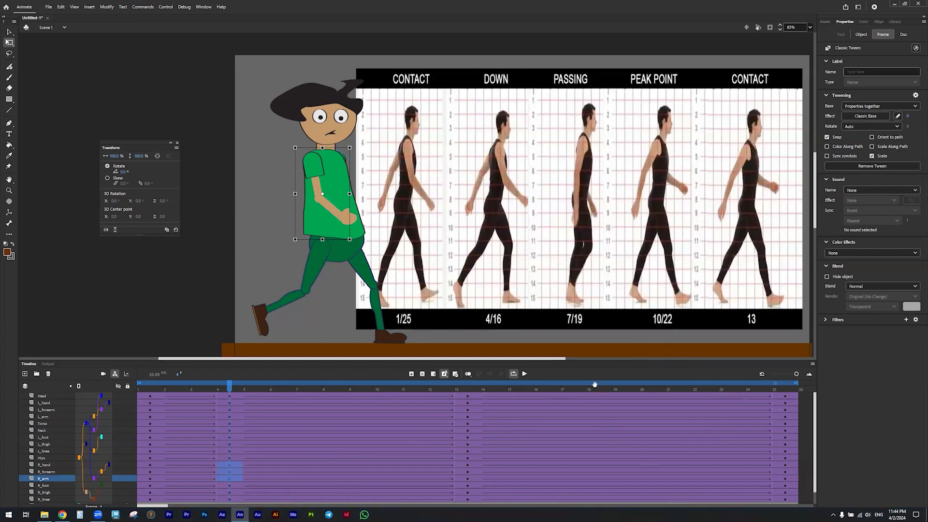
# At frame 16, lower the hips to about Y 616 for the second down pose.
pyautogui.click(546, 391)
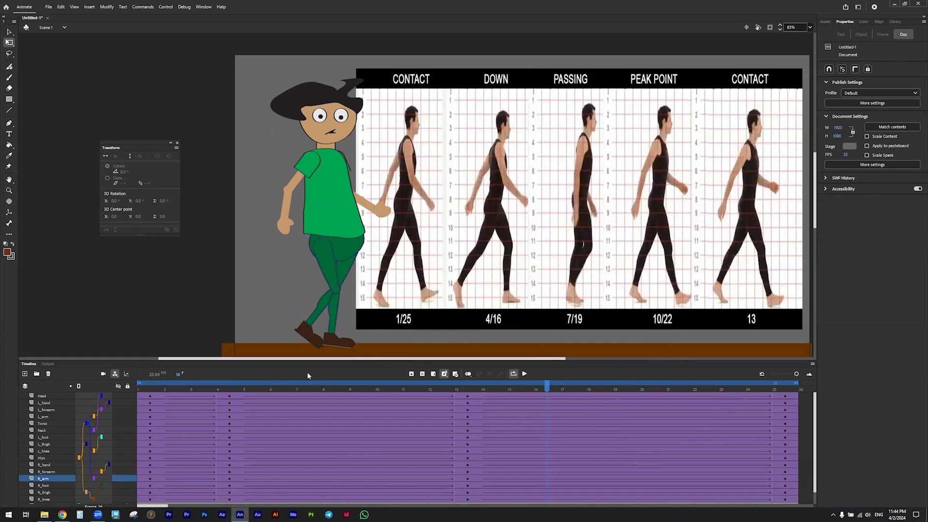
pyautogui.click(331, 275)
pyautogui.moveTo(336, 279); pyautogui.dragTo(329, 279)
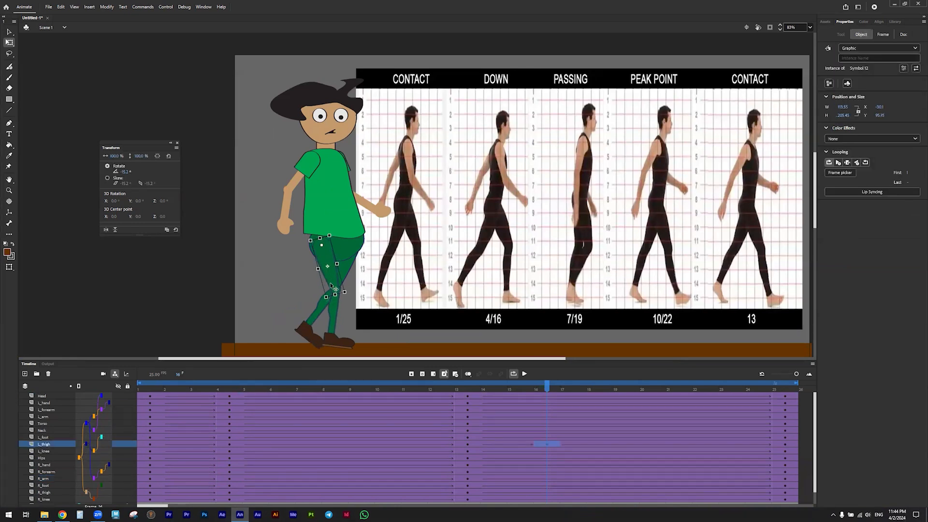
pyautogui.click(349, 253)
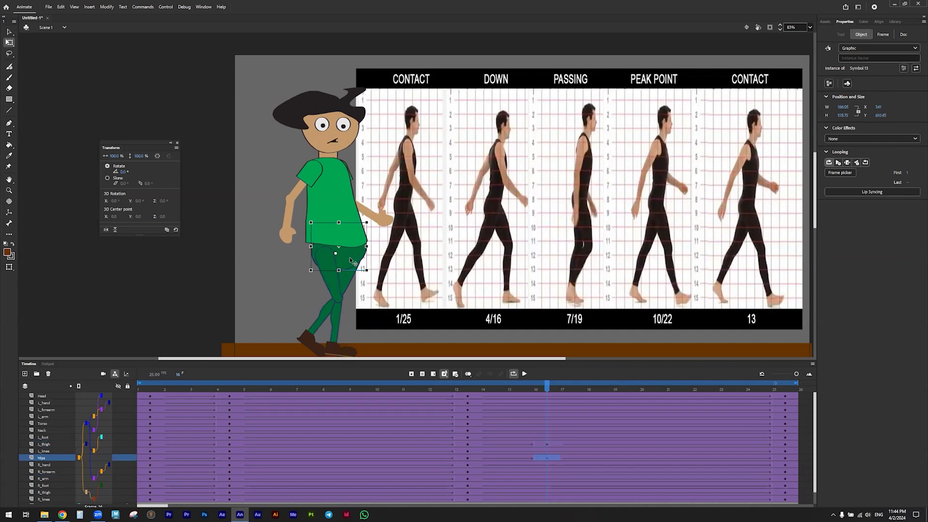
pyautogui.press('Down')
pyautogui.press('Down')
pyautogui.press('Down')
pyautogui.press('Down')
pyautogui.press('Down')
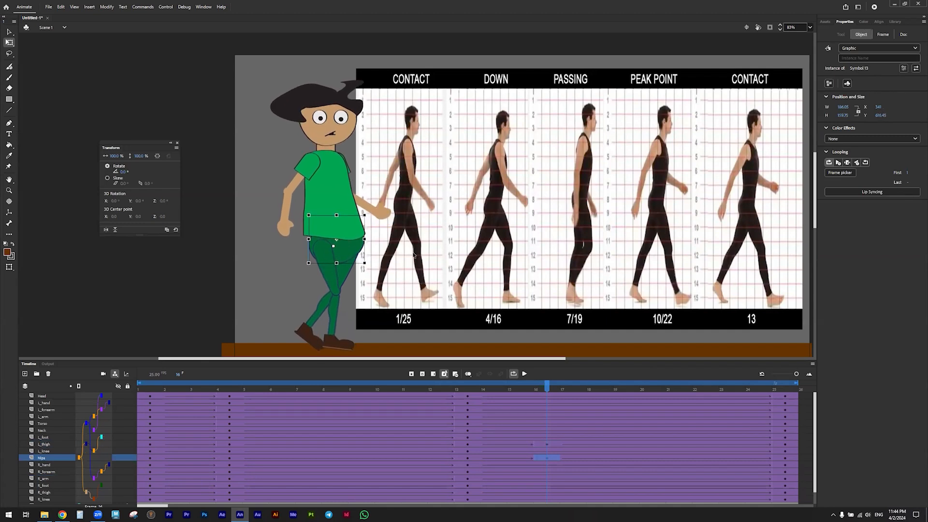
# Pose the front leg at frame 16 by rotating L_thigh to about -30° and L_knee to 31°.
pyautogui.click(313, 271)
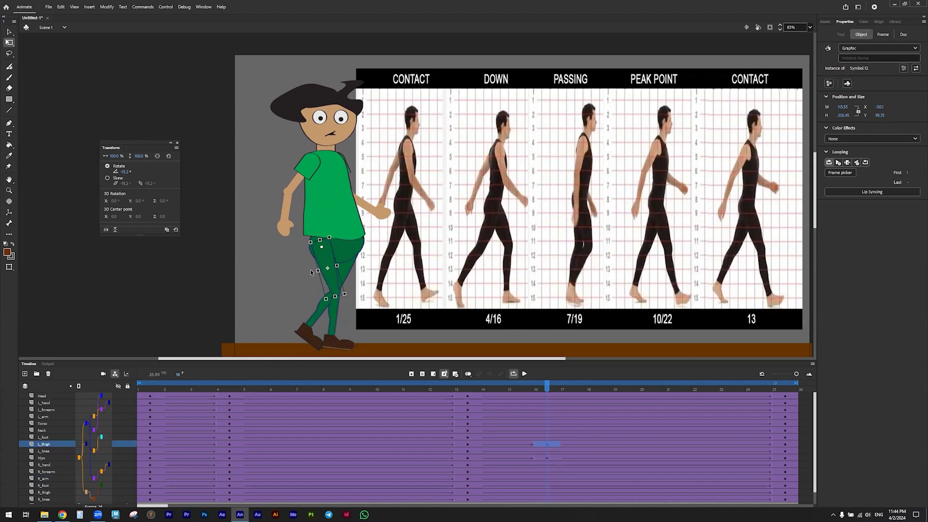
pyautogui.moveTo(127, 174); pyautogui.dragTo(126, 173)
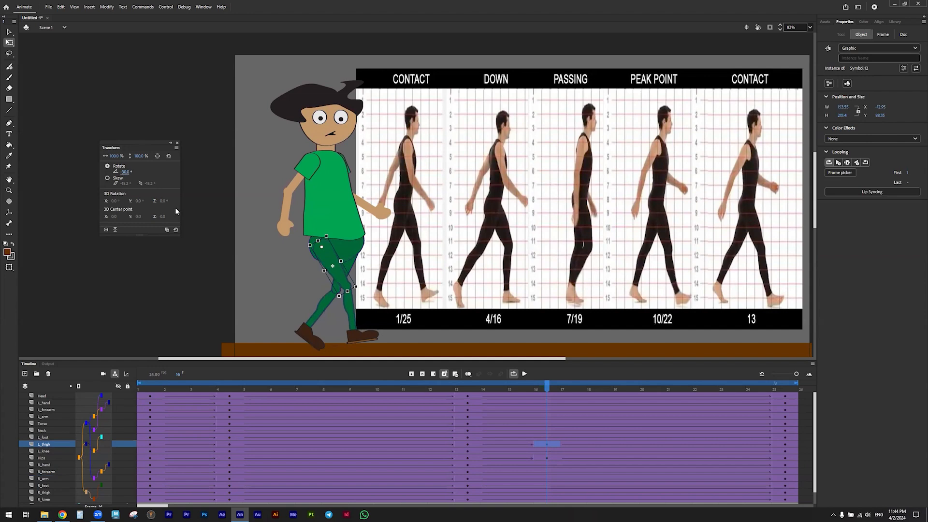
pyautogui.click(351, 317)
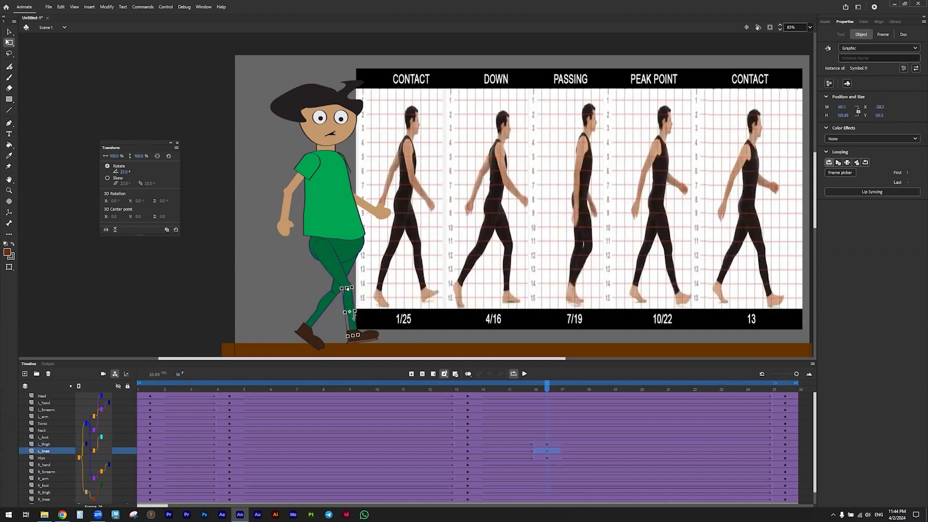
pyautogui.moveTo(127, 174); pyautogui.dragTo(125, 175)
pyautogui.click(124, 171)
pyautogui.write('31')
pyautogui.press('Return')
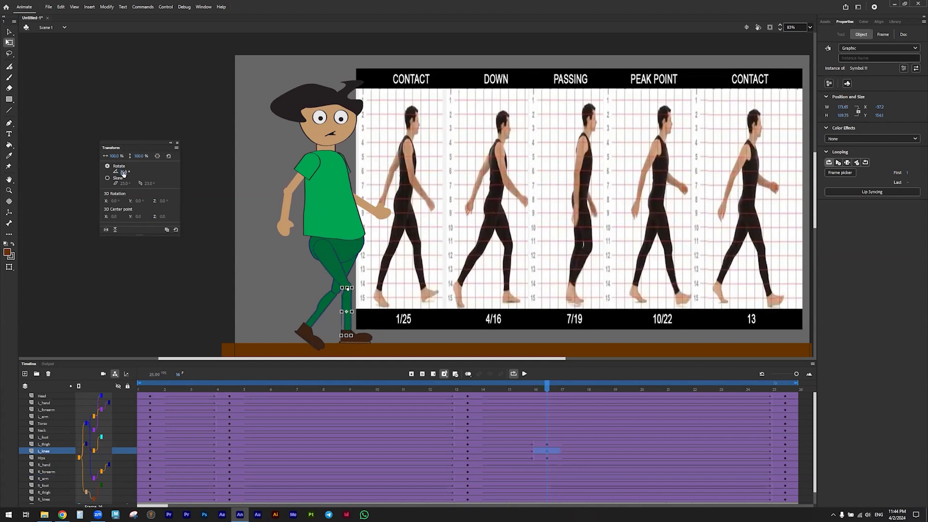
# At frame 16, rotate R_thigh backward to 34° for the trailing leg.
pyautogui.click(334, 289)
pyautogui.click(330, 287)
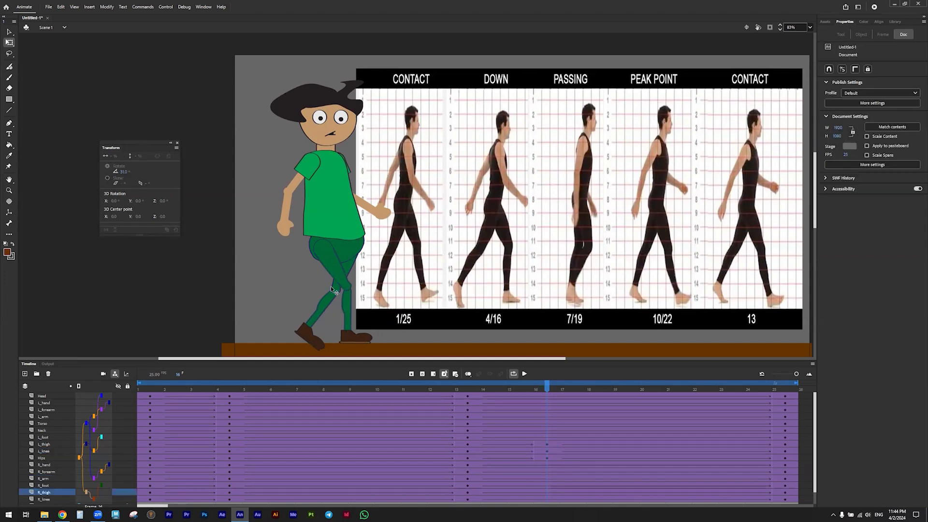
pyautogui.click(124, 171)
pyautogui.write('34')
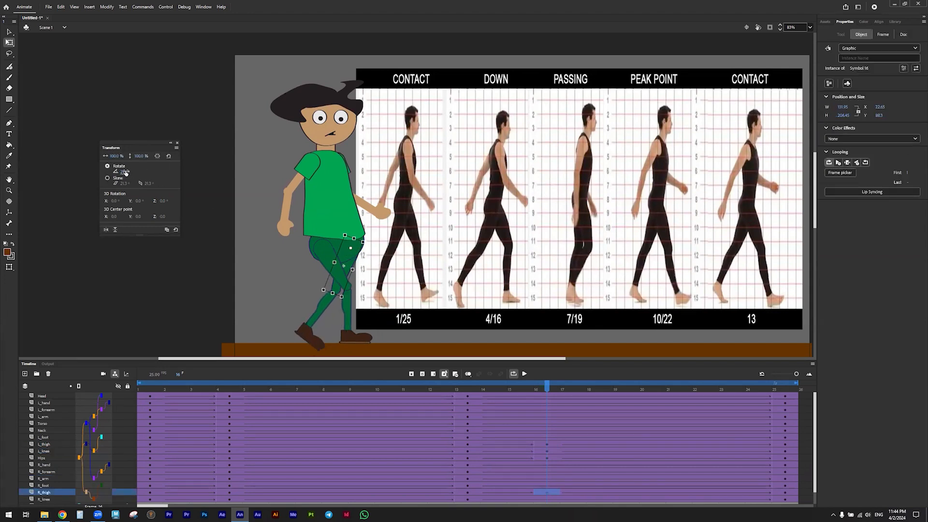
pyautogui.press('Return')
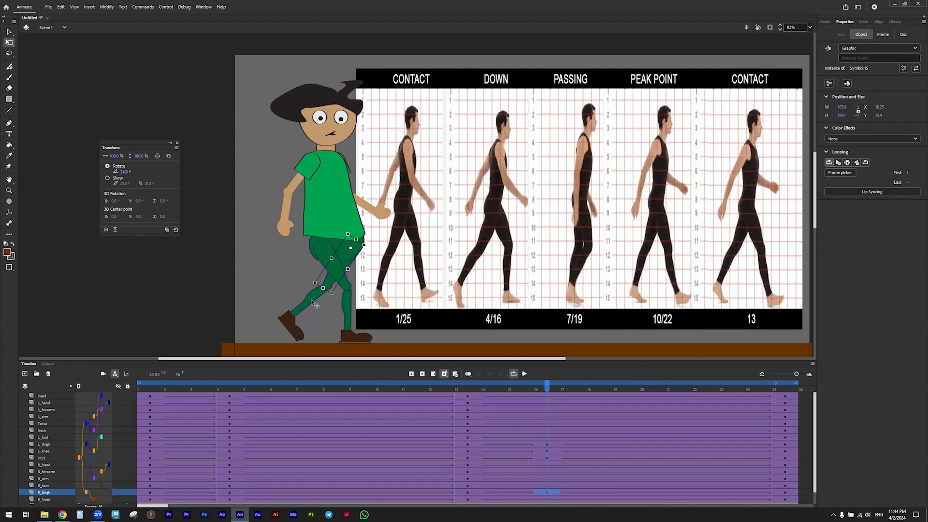
# Bend the trailing leg at frame 16 by rotating R_knee to 32° and R_foot to about 20°.
pyautogui.click(314, 302)
pyautogui.click(124, 171)
pyautogui.write('32')
pyautogui.press('Return')
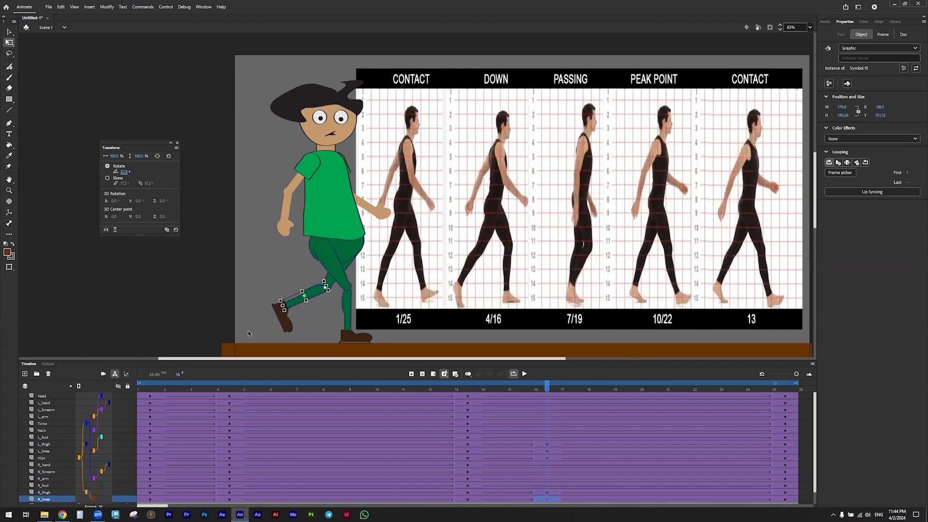
pyautogui.click(286, 321)
pyautogui.moveTo(121, 173); pyautogui.dragTo(130, 173)
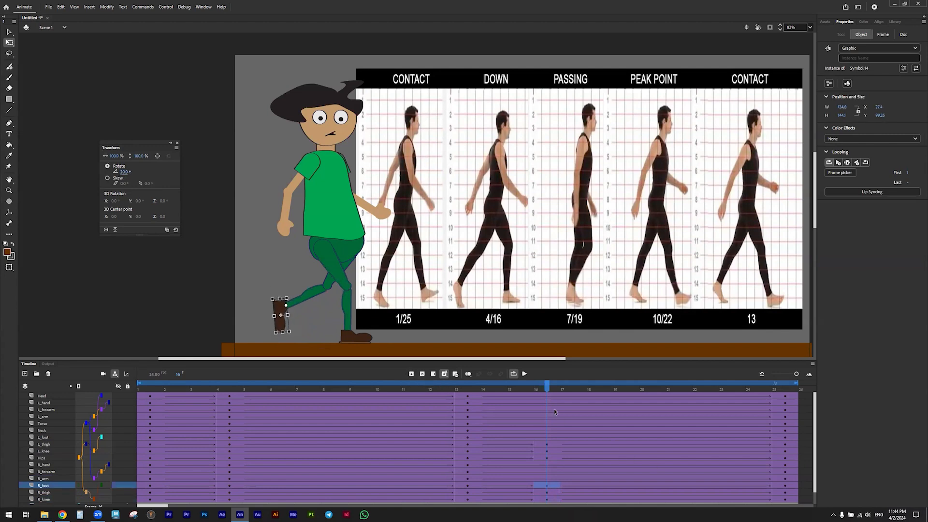
# Insert keyframes at frame 16 on the layers still lacking them, and move the playhead to frame 7.
pyautogui.click(541, 396)
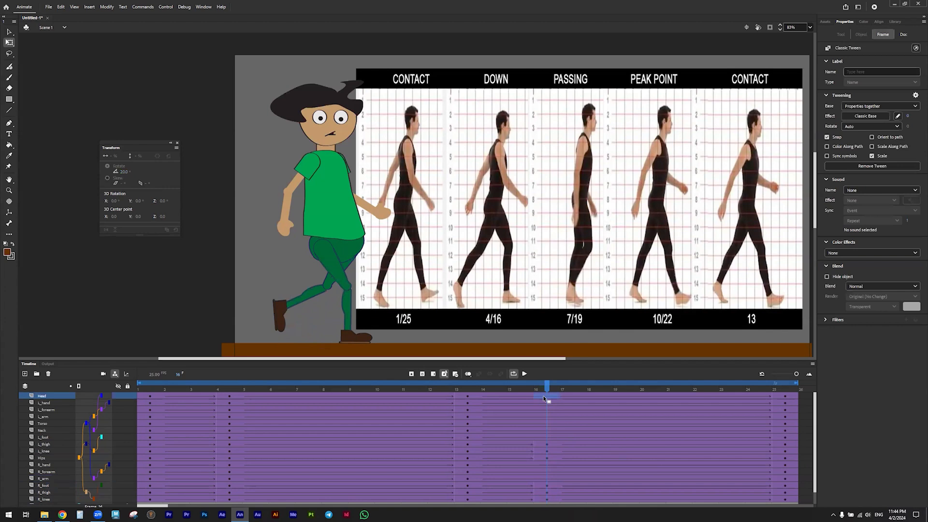
pyautogui.click(546, 398)
pyautogui.click(555, 436)
pyautogui.press('F6')
pyautogui.moveTo(546, 464); pyautogui.dragTo(545, 480)
pyautogui.scroll(-1, 579, 490)
pyautogui.scroll(1, 577, 489)
pyautogui.moveTo(546, 384); pyautogui.dragTo(309, 384)
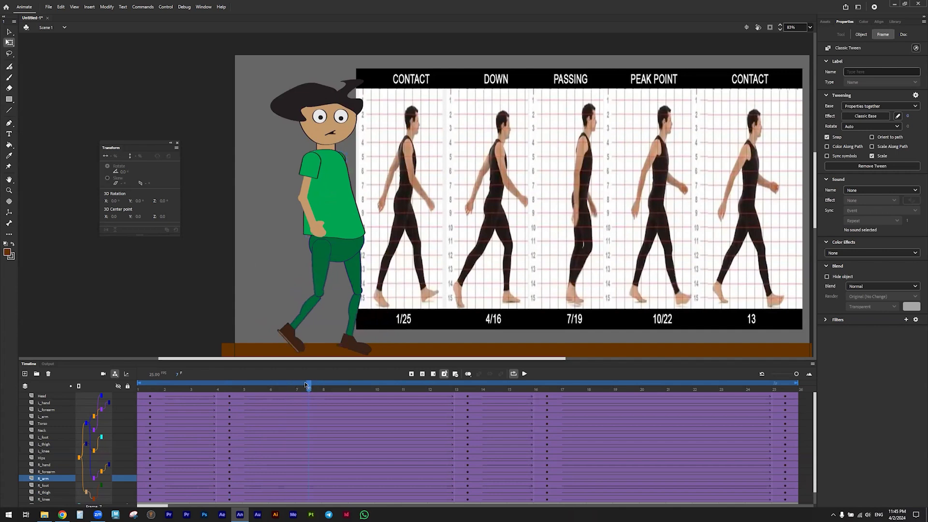
pyautogui.click(652, 295)
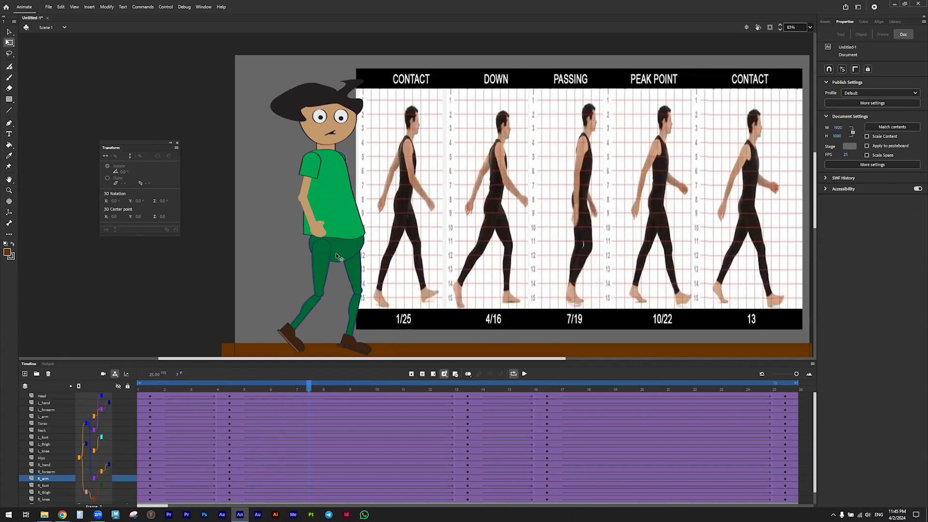
pyautogui.moveTo(336, 256); pyautogui.dragTo(346, 267)
pyautogui.press('Delete')
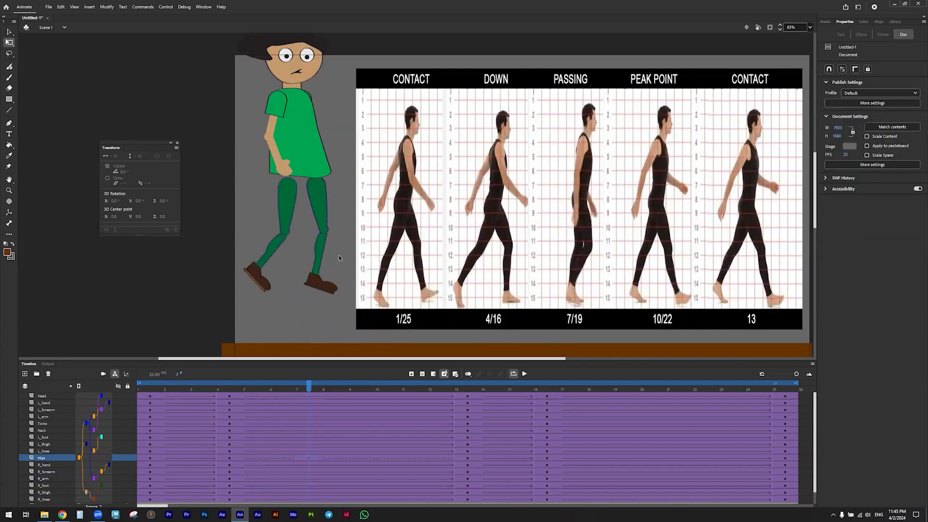
pyautogui.hotkey('ctrl', 'z')
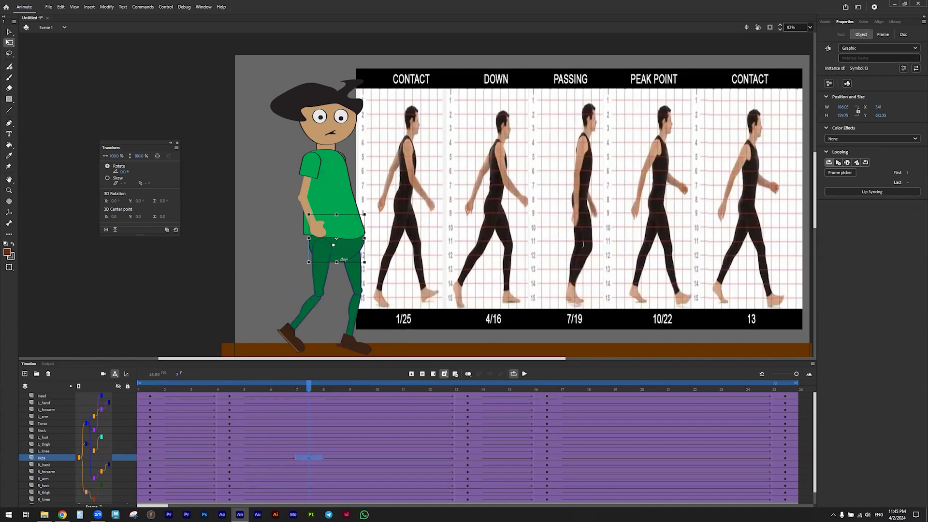
pyautogui.hotkey('ctrl', 'z')
# Raise the hips at frame 7 to about Y 604 for the passing pose.
pyautogui.click(342, 251)
pyautogui.press('Up')
pyautogui.press('Up')
pyautogui.press('Up')
pyautogui.press('Up')
pyautogui.press('Up')
pyautogui.press('Up')
pyautogui.press('Up')
pyautogui.press('Up')
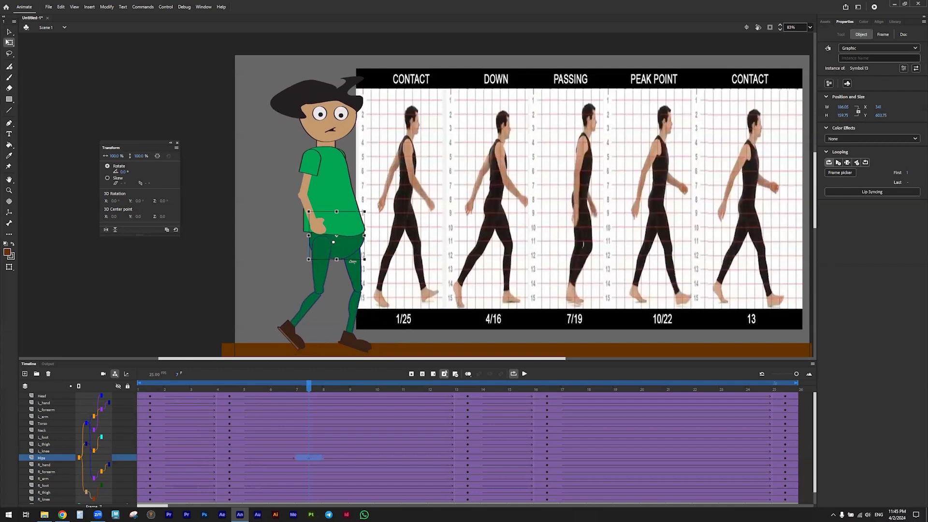
# At frame 7, adjust the R_knee rotation and rotate R_thigh forward for the supporting leg of the passing pose.
pyautogui.click(356, 311)
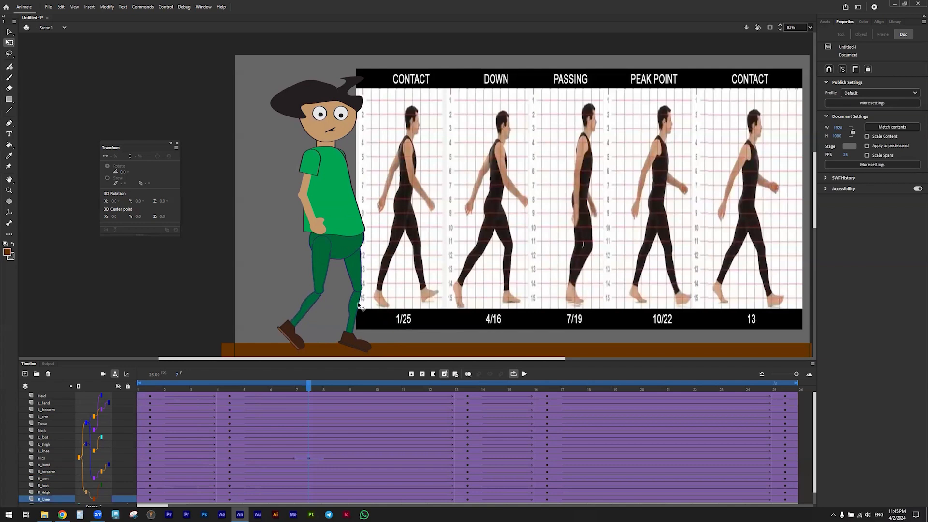
pyautogui.click(356, 296)
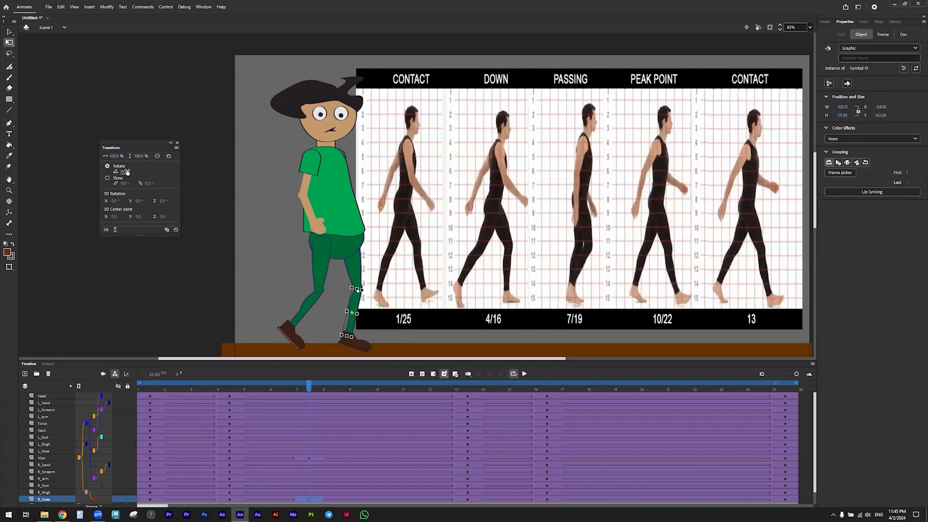
pyautogui.moveTo(125, 172); pyautogui.dragTo(123, 172)
pyautogui.click(357, 270)
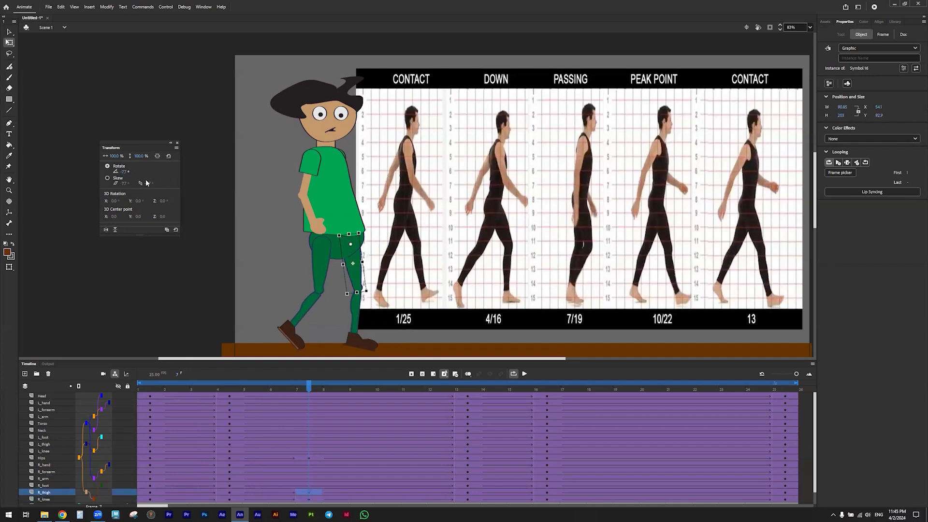
pyautogui.moveTo(124, 173); pyautogui.dragTo(124, 175)
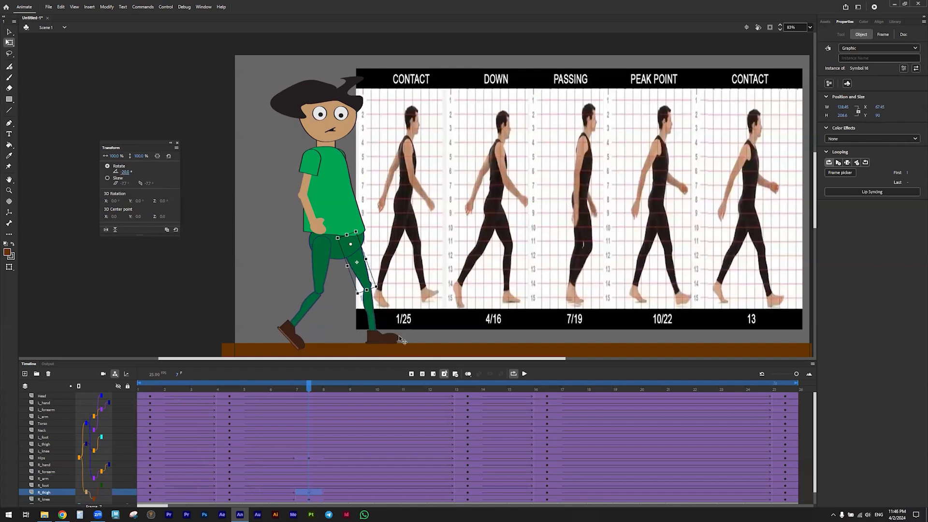
# Rotate R_knee at frame 7 to bring the shin upright, and level R_foot flat on the ground.
pyautogui.click(371, 317)
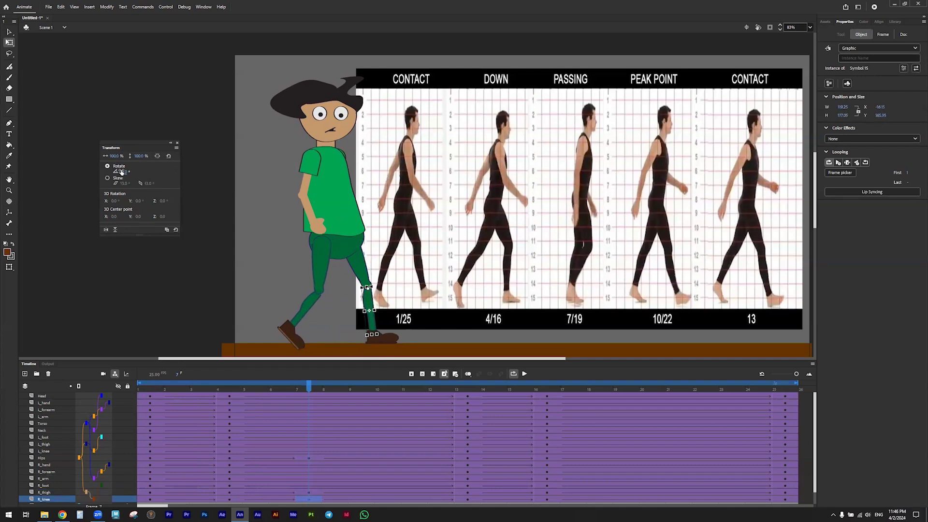
pyautogui.moveTo(123, 172); pyautogui.dragTo(128, 171)
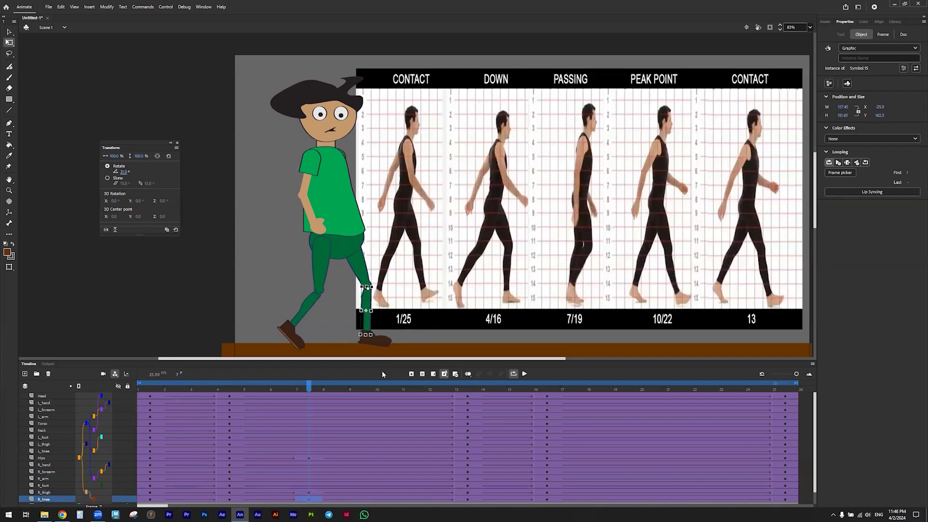
pyautogui.click(386, 342)
pyautogui.moveTo(122, 173); pyautogui.dragTo(119, 172)
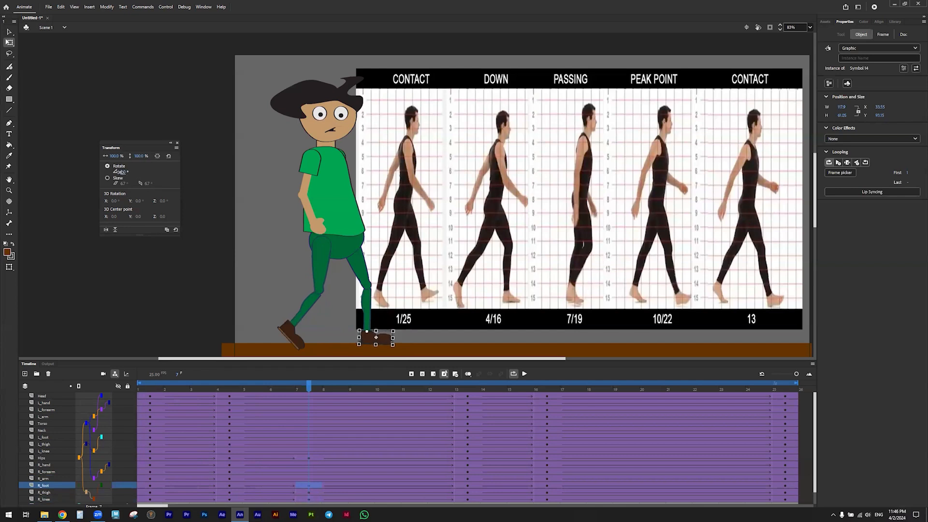
# Bend the trailing left leg at frame 7 by rotating L_knee to 49°.
pyautogui.click(351, 251)
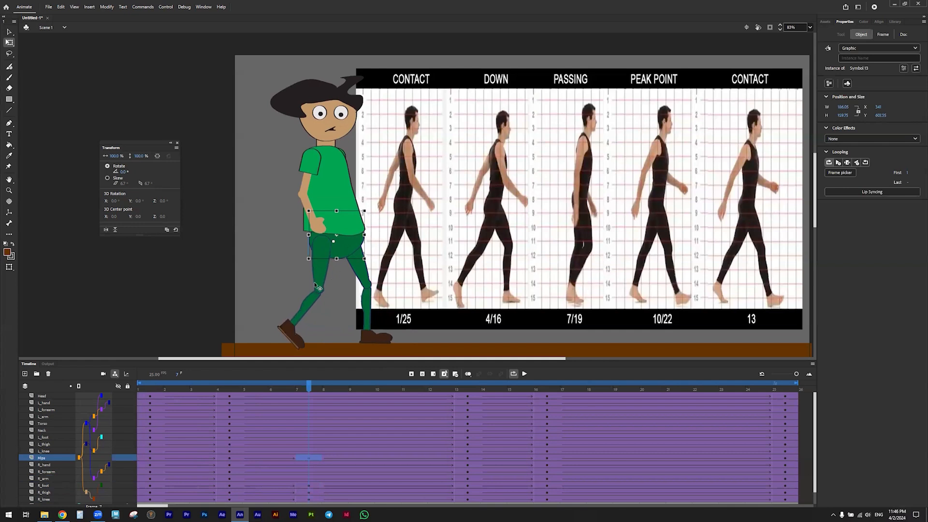
pyautogui.click(321, 346)
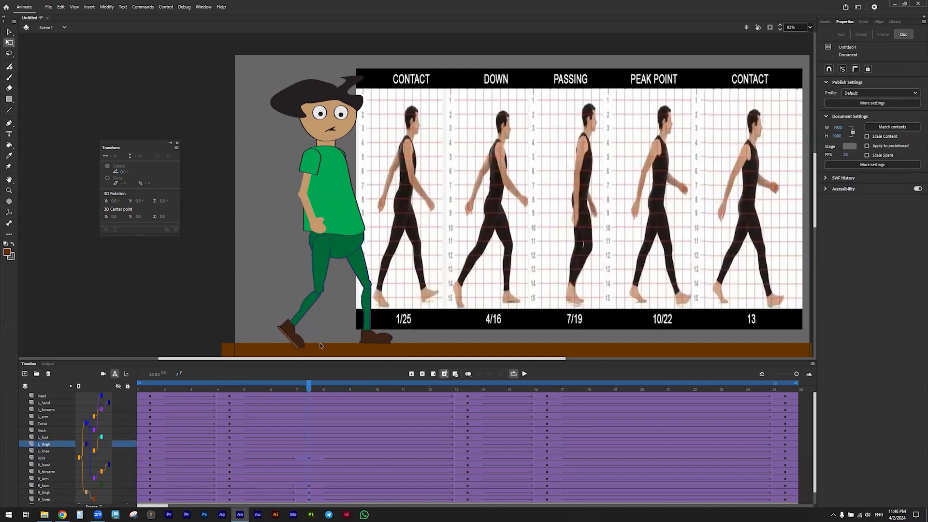
pyautogui.click(317, 292)
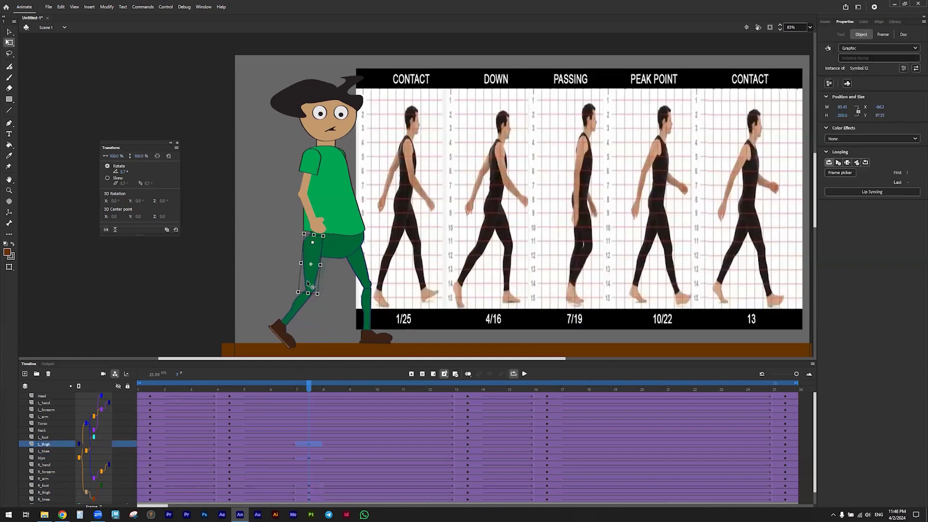
pyautogui.click(301, 313)
pyautogui.moveTo(302, 319); pyautogui.dragTo(301, 315)
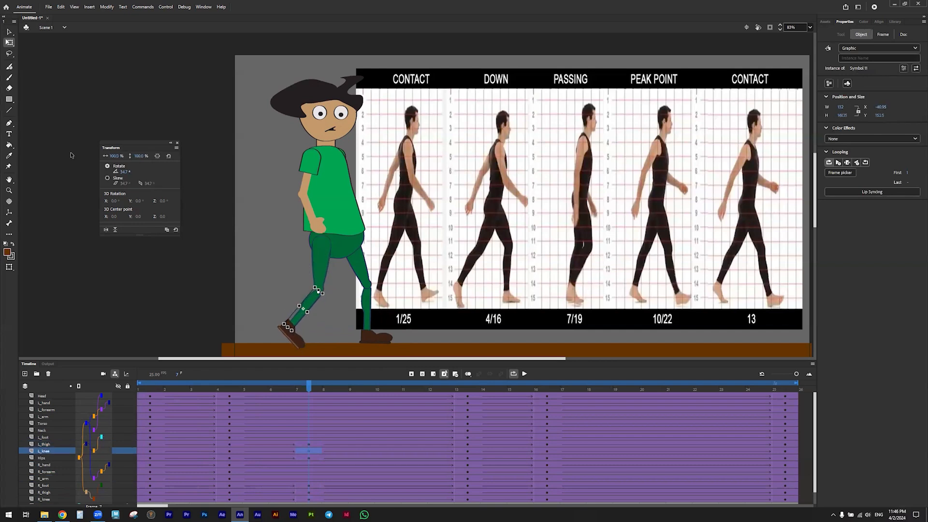
pyautogui.moveTo(123, 172); pyautogui.dragTo(128, 171)
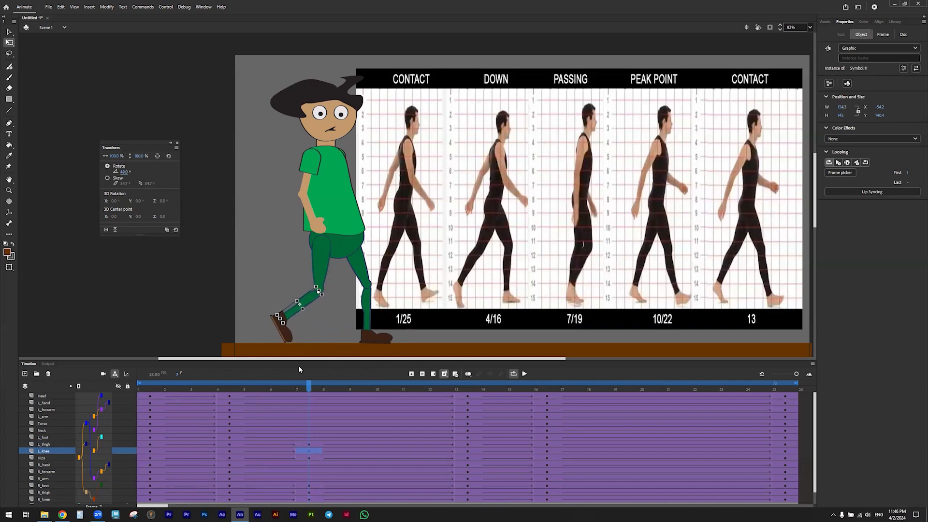
# Insert keyframes at frame 7 on the layers that still lack them.
pyautogui.click(303, 396)
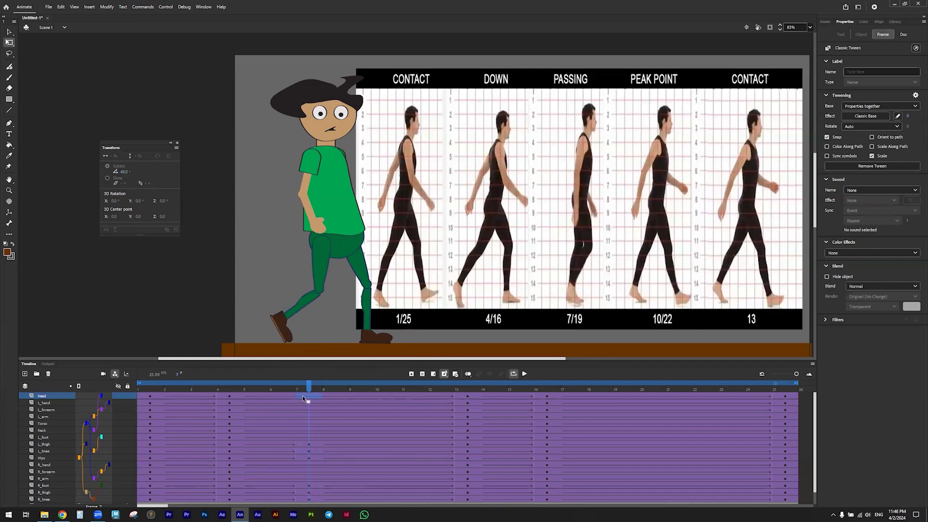
pyautogui.click(300, 410)
pyautogui.click(302, 396)
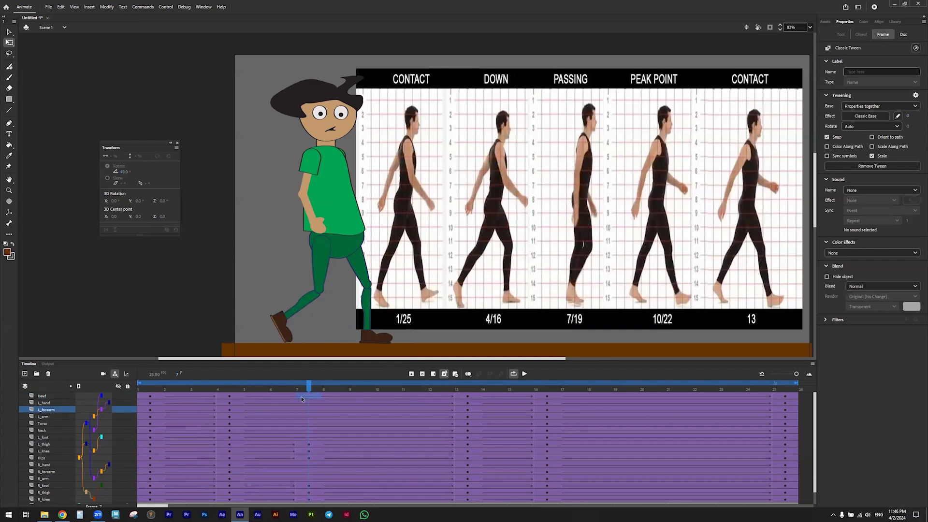
pyautogui.moveTo(301, 436); pyautogui.dragTo(306, 477)
pyautogui.press('F6')
pyautogui.scroll(-1, 370, 480)
pyautogui.scroll(1, 370, 479)
# Move to frame 19 and raise the hips to about Y 602 for the second passing pose.
pyautogui.moveTo(312, 382); pyautogui.dragTo(623, 401)
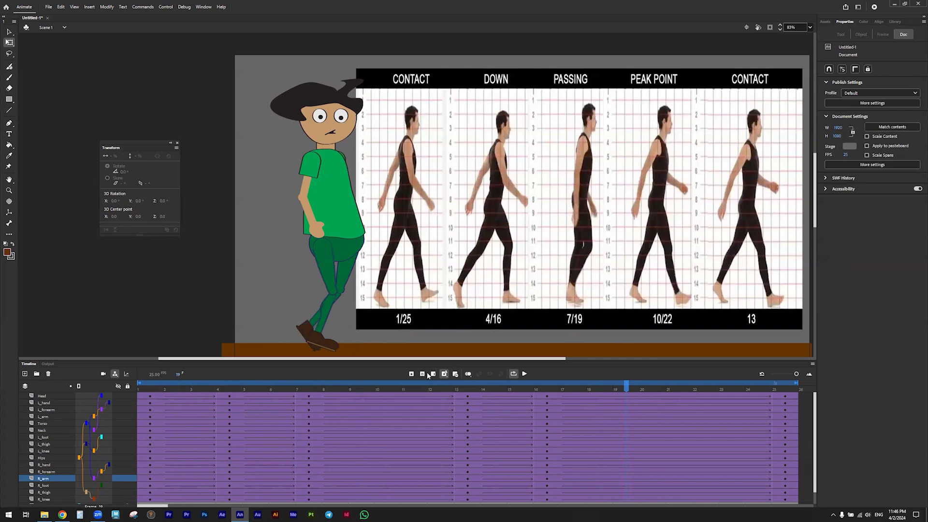
pyautogui.click(330, 305)
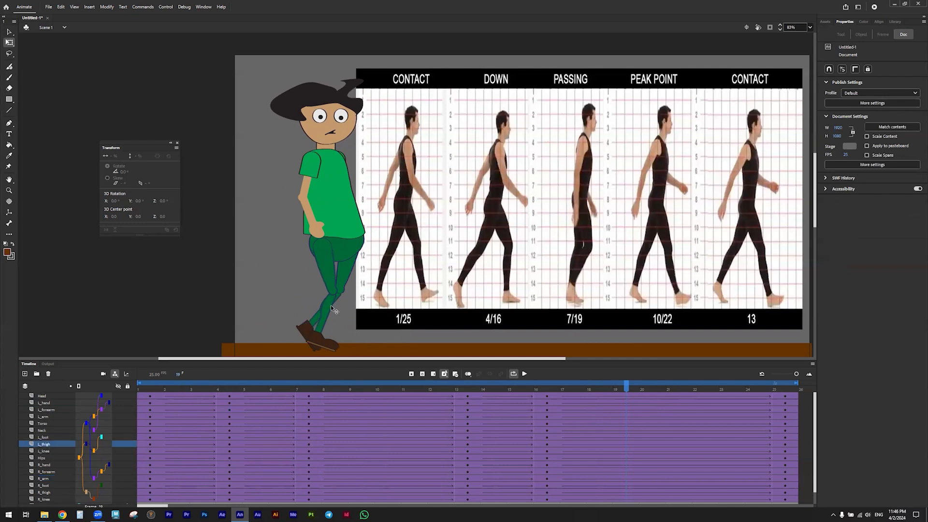
pyautogui.click(227, 389)
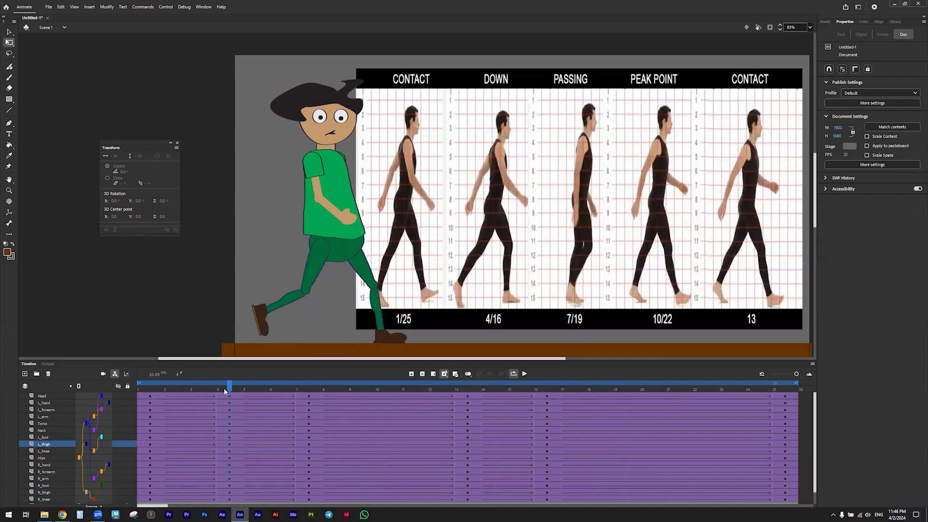
pyautogui.click(621, 388)
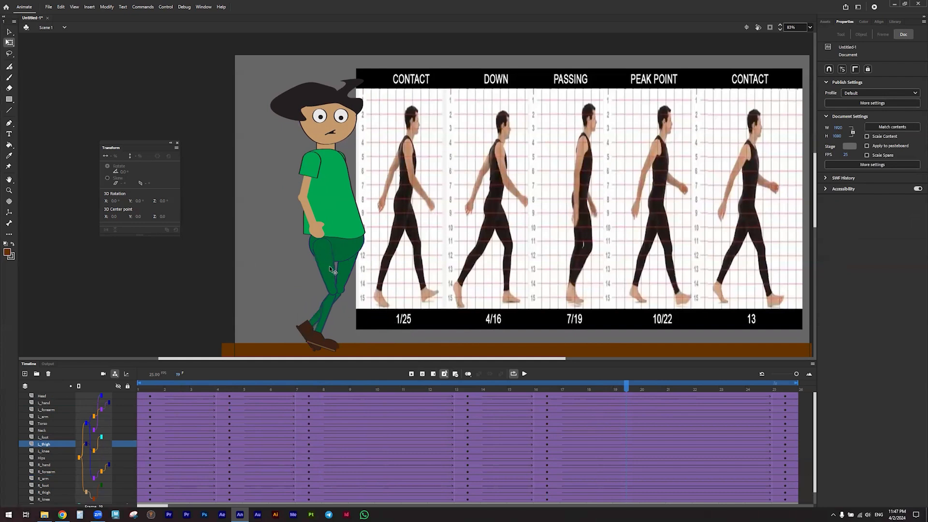
pyautogui.click(344, 250)
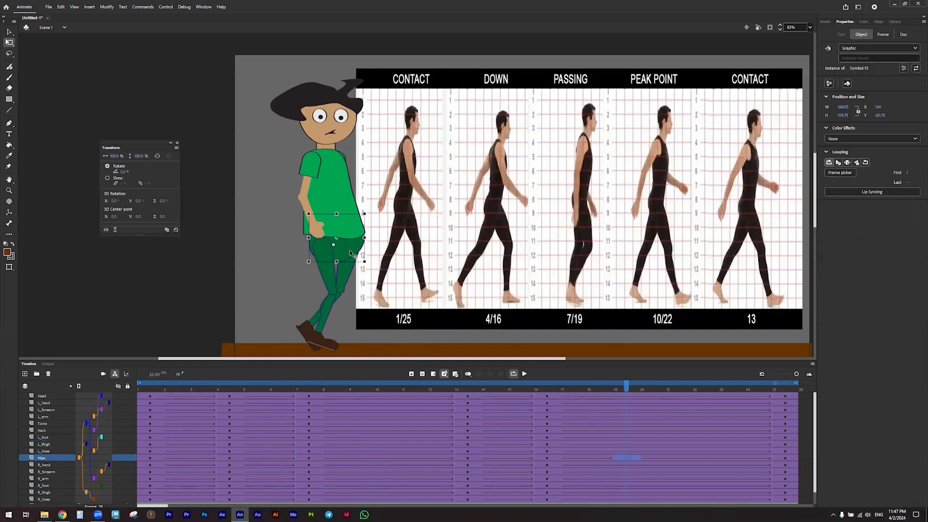
pyautogui.press('Up')
pyautogui.press('Up')
pyautogui.press('Up')
pyautogui.press('Up')
pyautogui.press('Up')
pyautogui.press('Up')
pyautogui.press('Up')
pyautogui.press('Up')
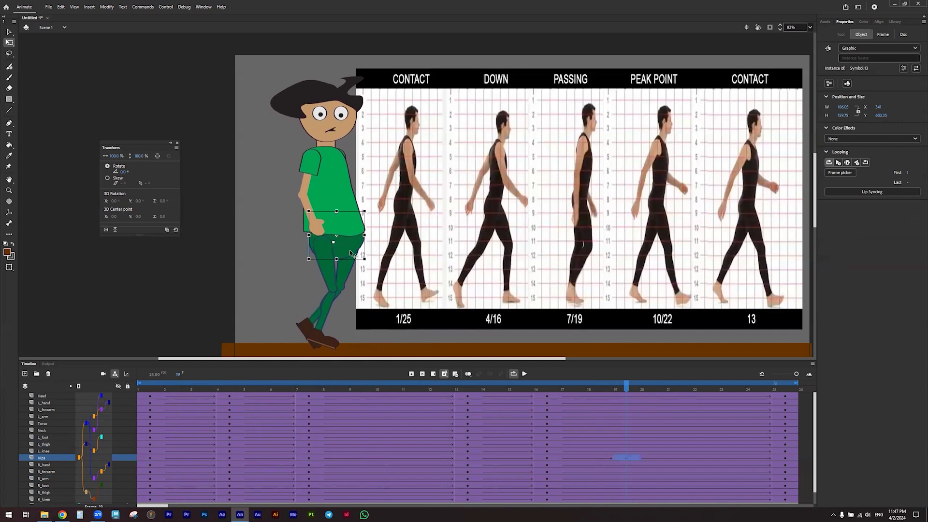
# Pose the left leg as the supporting leg at frame 19, rotating L_thigh forward, L_knee upright and L_foot flat to the ground.
pyautogui.click(349, 278)
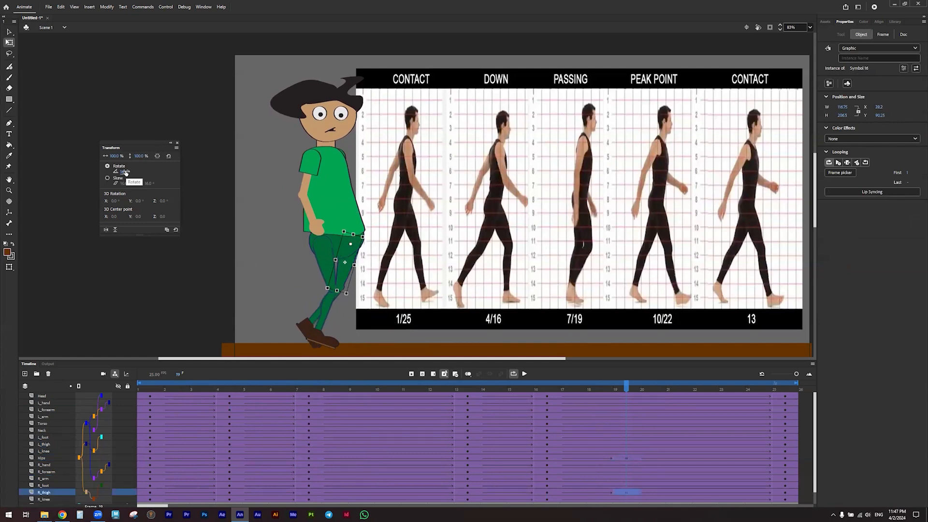
pyautogui.click(312, 252)
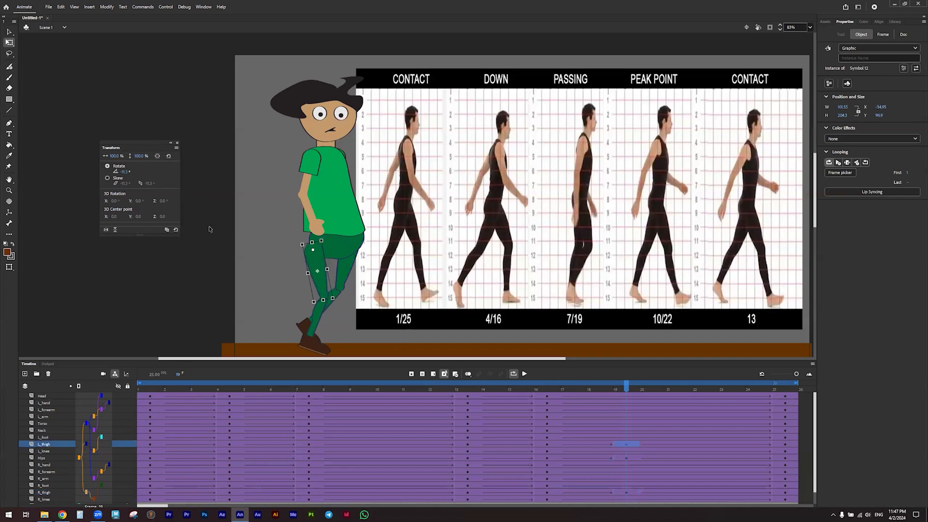
pyautogui.moveTo(124, 173); pyautogui.dragTo(119, 172)
pyautogui.click(352, 306)
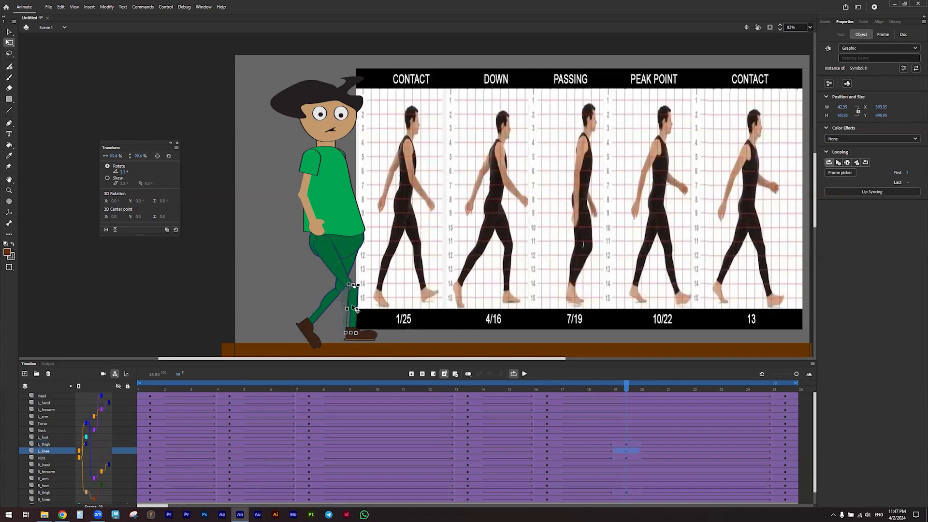
pyautogui.moveTo(123, 172); pyautogui.dragTo(120, 172)
pyautogui.click(339, 266)
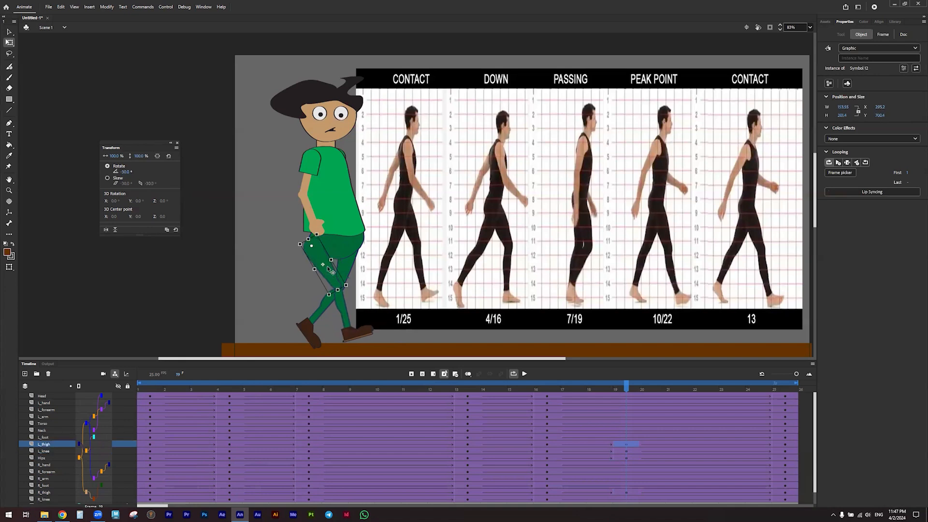
pyautogui.moveTo(125, 172); pyautogui.dragTo(130, 172)
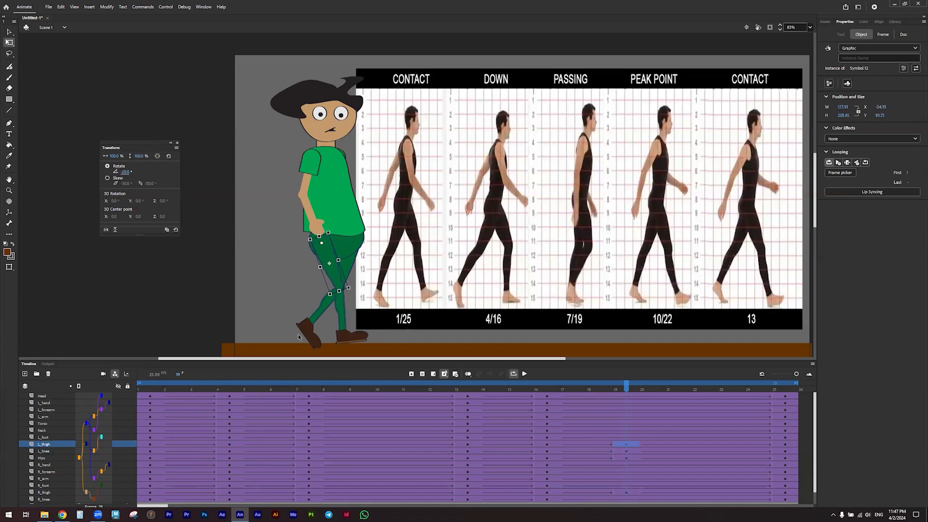
pyautogui.click(360, 336)
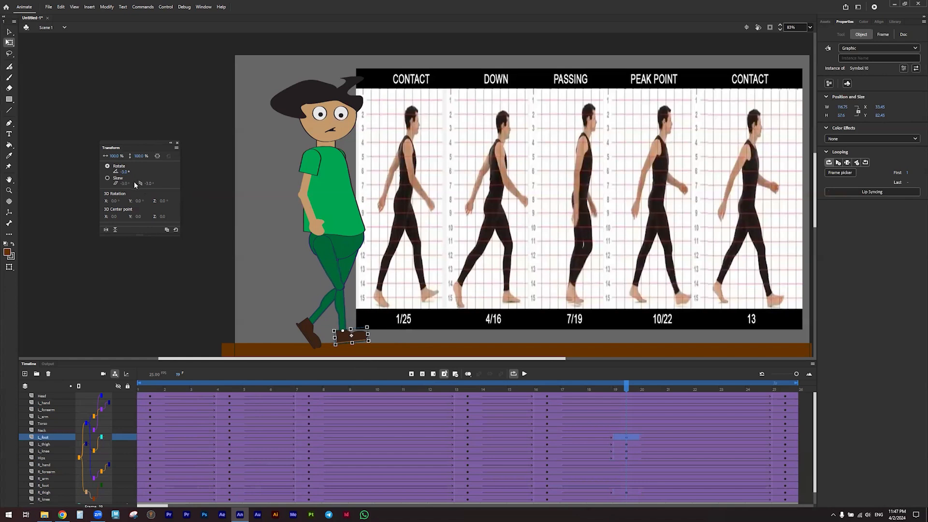
pyautogui.moveTo(124, 172); pyautogui.dragTo(127, 171)
# Bend the trailing right leg at frame 19 by rotating R_thigh to 21° and R_knee to 37°.
pyautogui.click(354, 278)
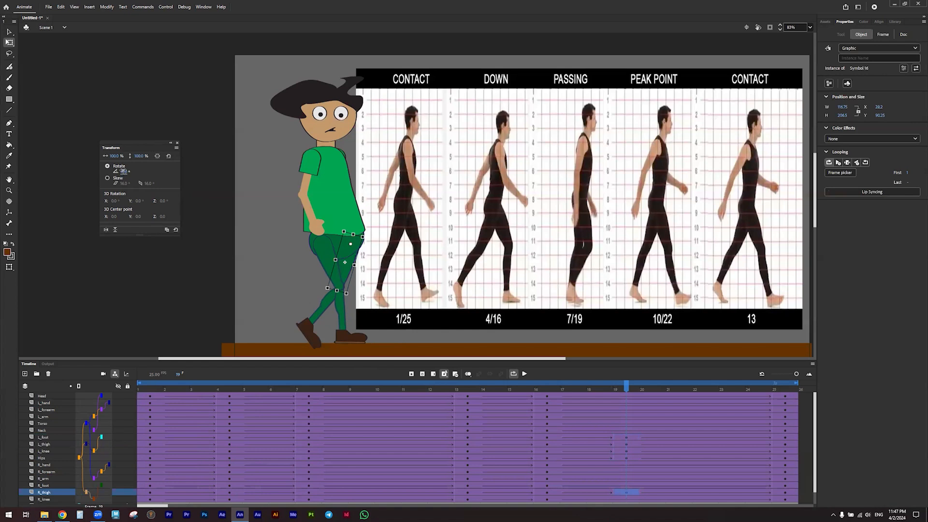
pyautogui.moveTo(124, 172); pyautogui.dragTo(126, 171)
pyautogui.click(327, 302)
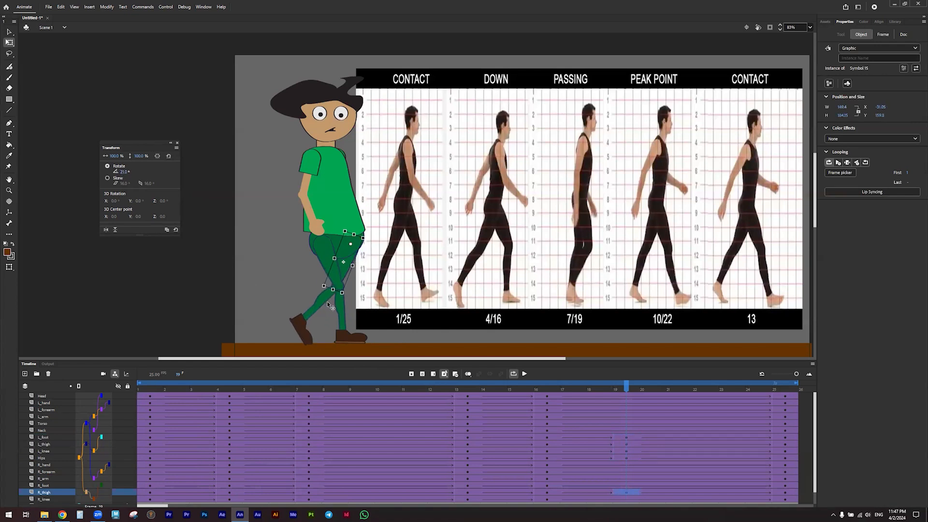
pyautogui.moveTo(124, 172); pyautogui.dragTo(126, 172)
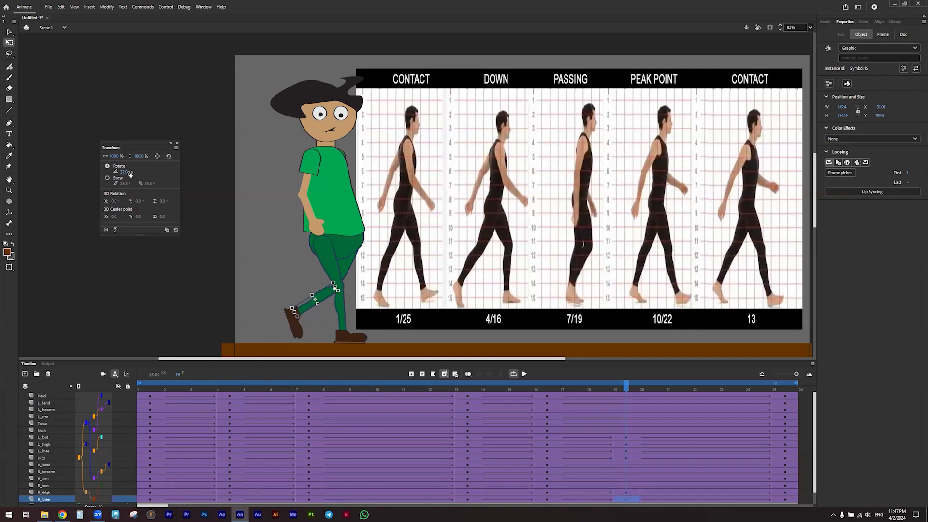
# Insert keyframes at frame 19 on the layers still lacking them, and scrub back to frame 18 to check the motion.
pyautogui.click(622, 397)
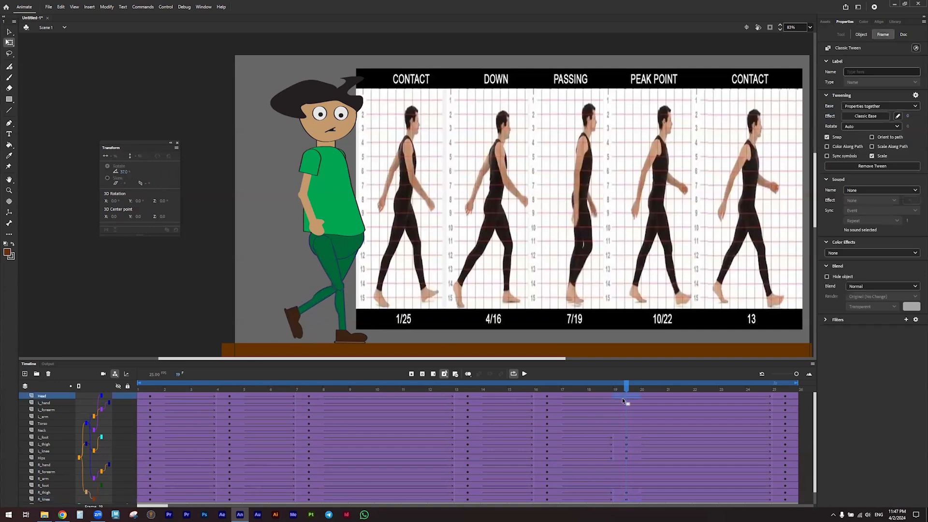
pyautogui.click(622, 416)
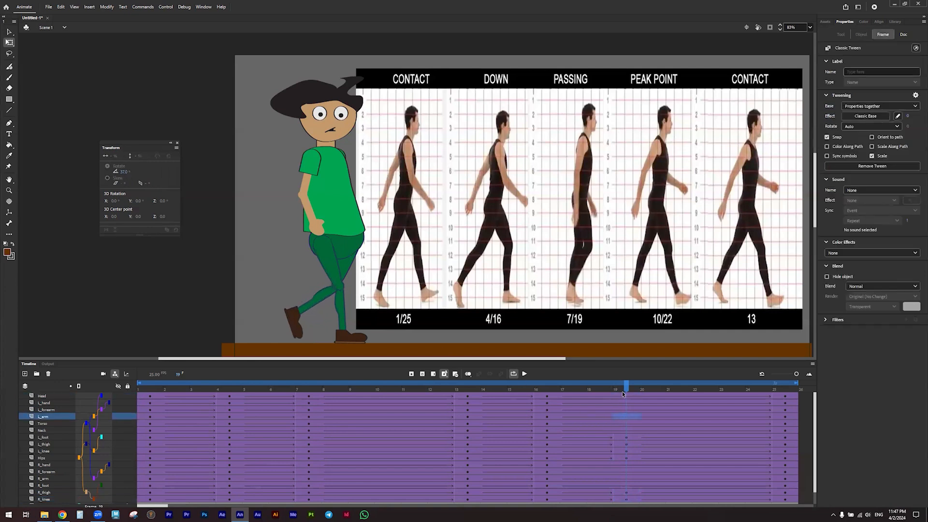
pyautogui.click(622, 429)
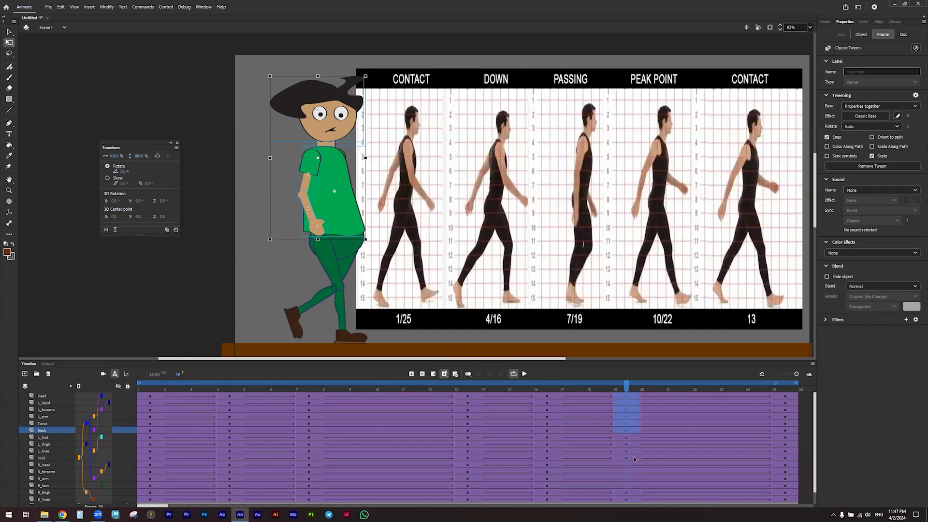
pyautogui.moveTo(624, 462); pyautogui.dragTo(624, 484)
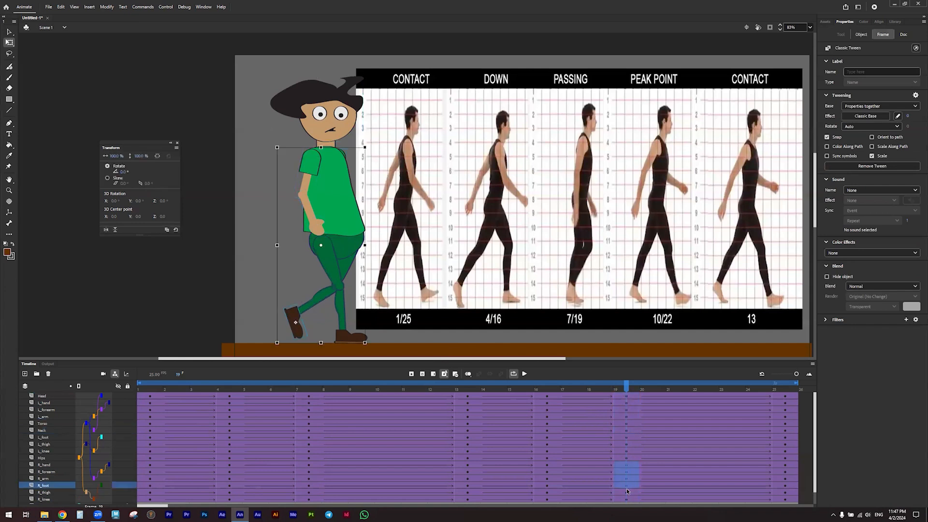
pyautogui.moveTo(623, 384); pyautogui.dragTo(599, 385)
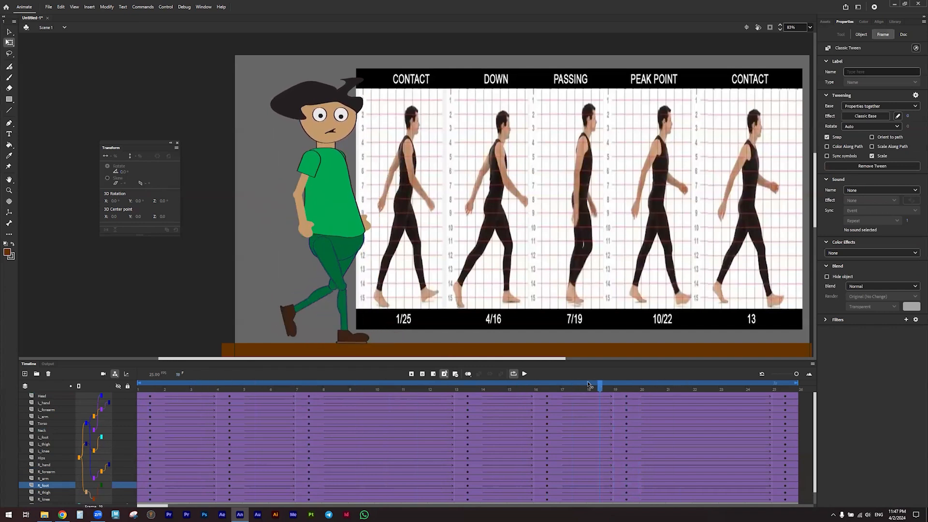
pyautogui.click(581, 317)
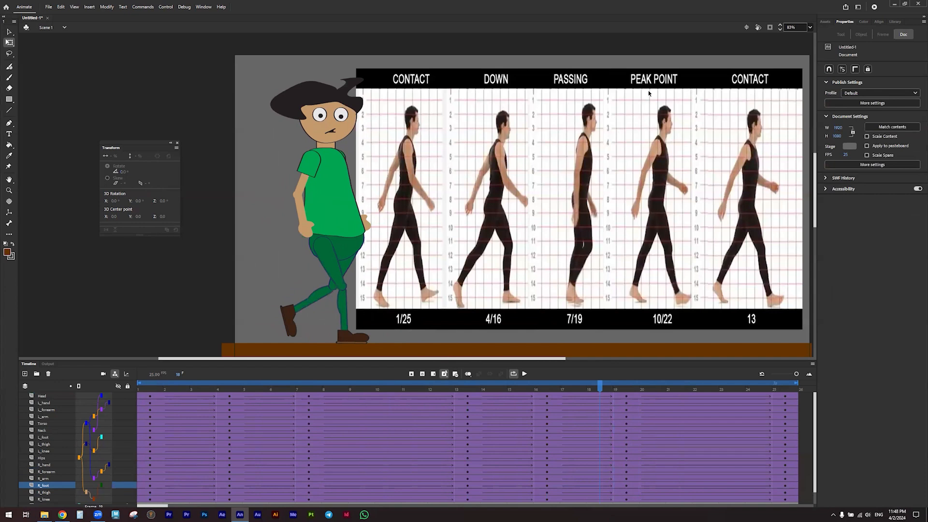
# Move to frame 10 for the first peak pose and rotate L_thigh to 3°.
pyautogui.click(380, 390)
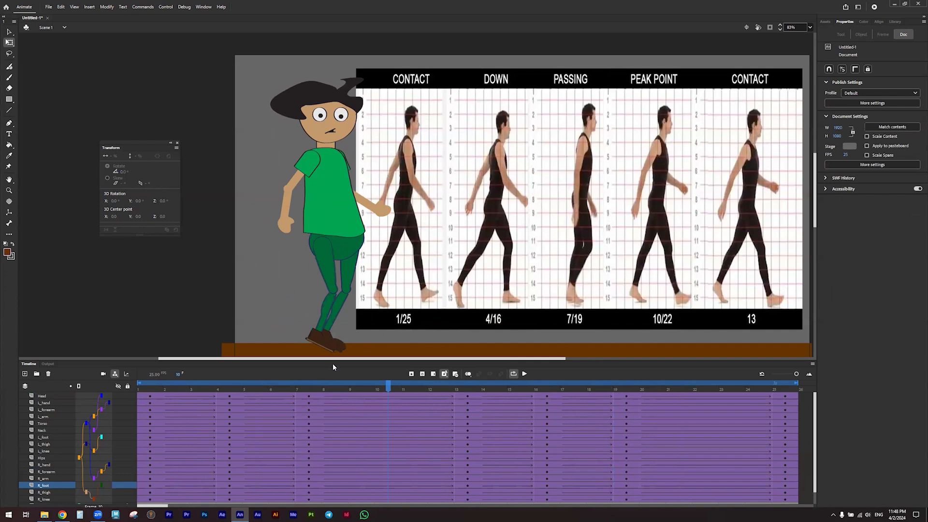
pyautogui.click(294, 389)
pyautogui.moveTo(294, 390); pyautogui.dragTo(379, 388)
pyautogui.click(332, 292)
pyautogui.click(327, 272)
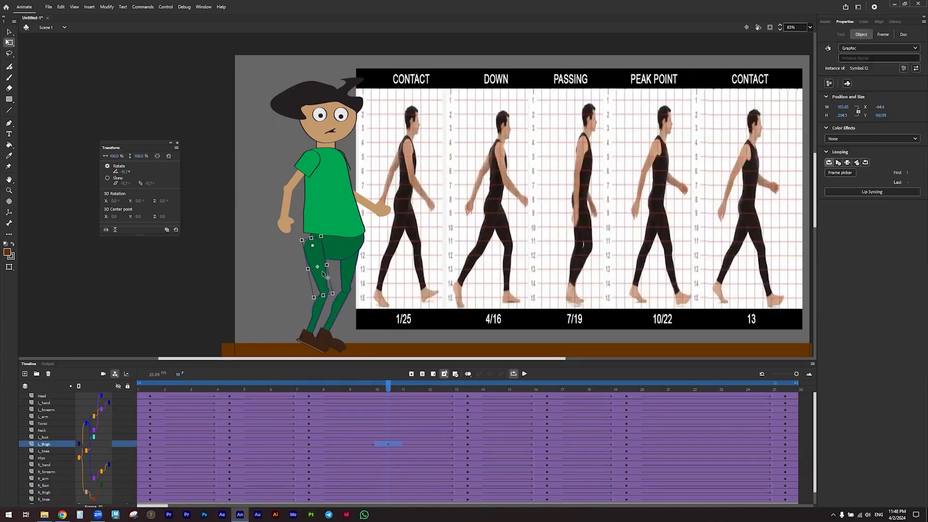
pyautogui.moveTo(127, 173); pyautogui.dragTo(130, 170)
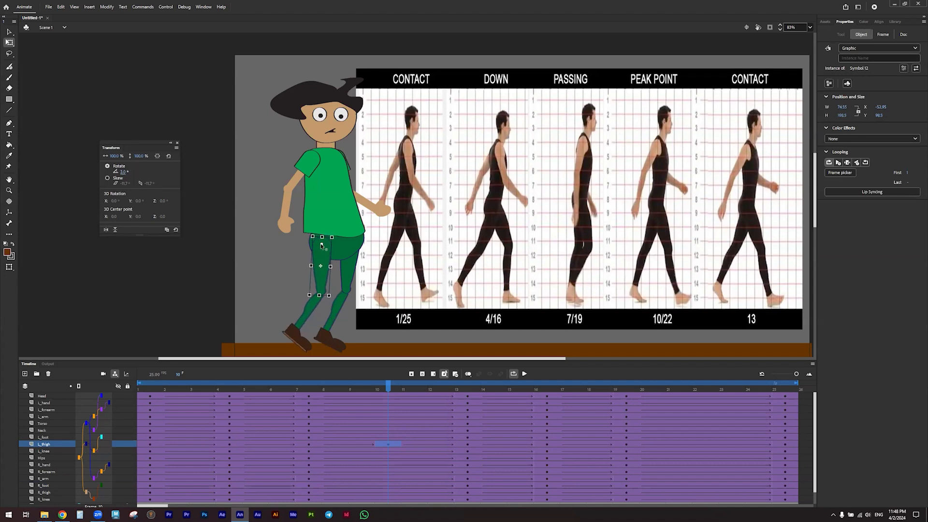
# Swing the right leg forward at frame 10 by rotating R_thigh to -12° and R_knee to -2°.
pyautogui.click(350, 268)
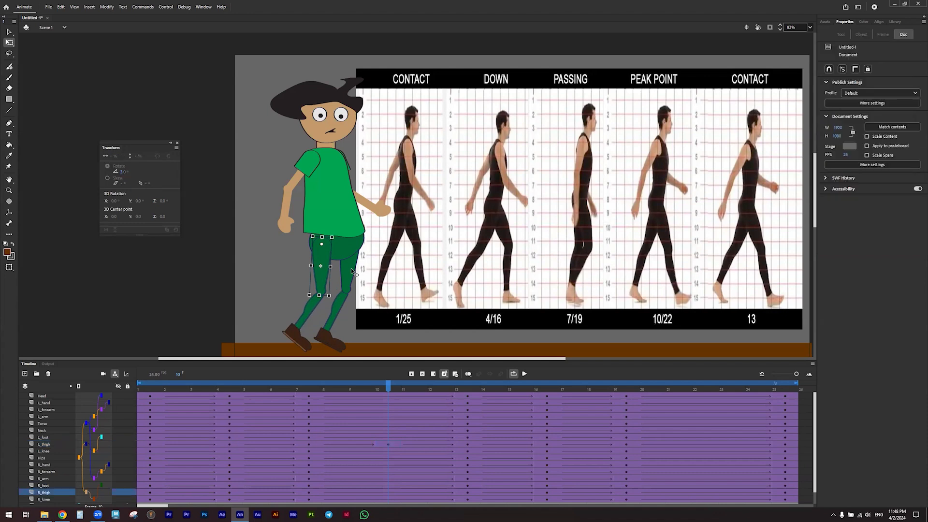
pyautogui.click(355, 278)
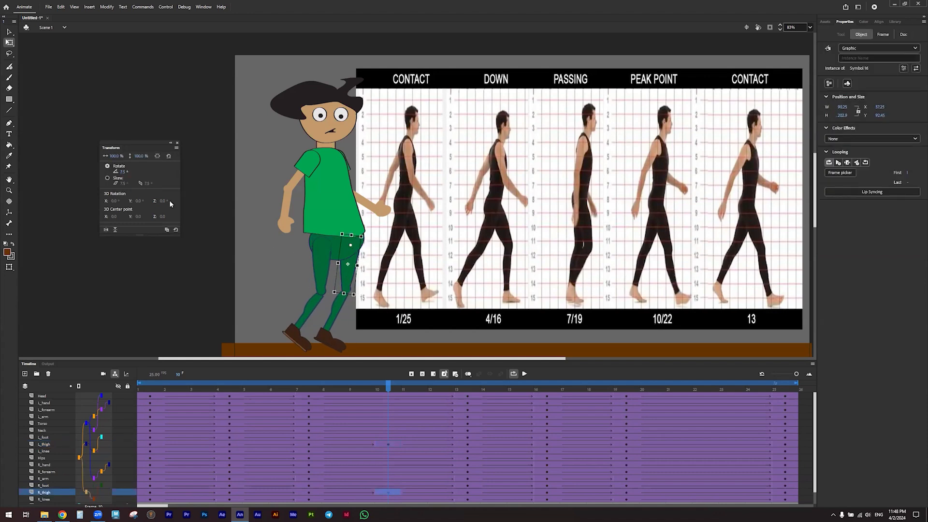
pyautogui.moveTo(122, 172); pyautogui.dragTo(104, 172)
pyautogui.click(358, 309)
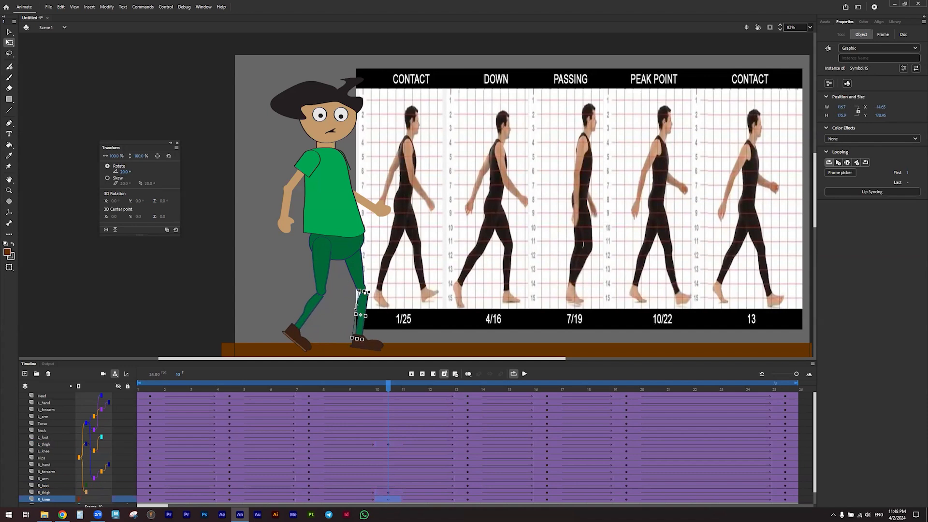
pyautogui.moveTo(123, 174); pyautogui.dragTo(113, 173)
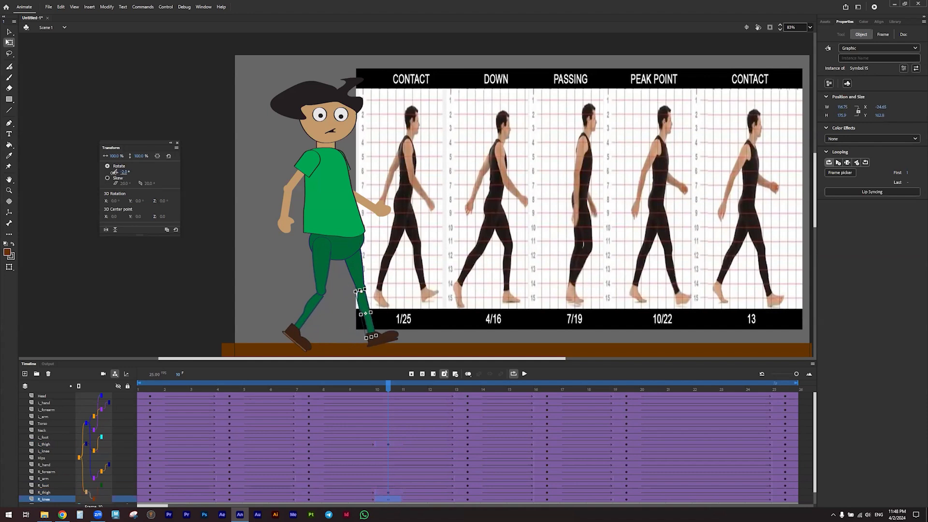
# Raise the hips slightly at frame 10 for the peak point of the walk.
pyautogui.click(342, 247)
pyautogui.click(343, 257)
pyautogui.press('Up')
pyautogui.press('Up')
pyautogui.press('Up')
pyautogui.press('Up')
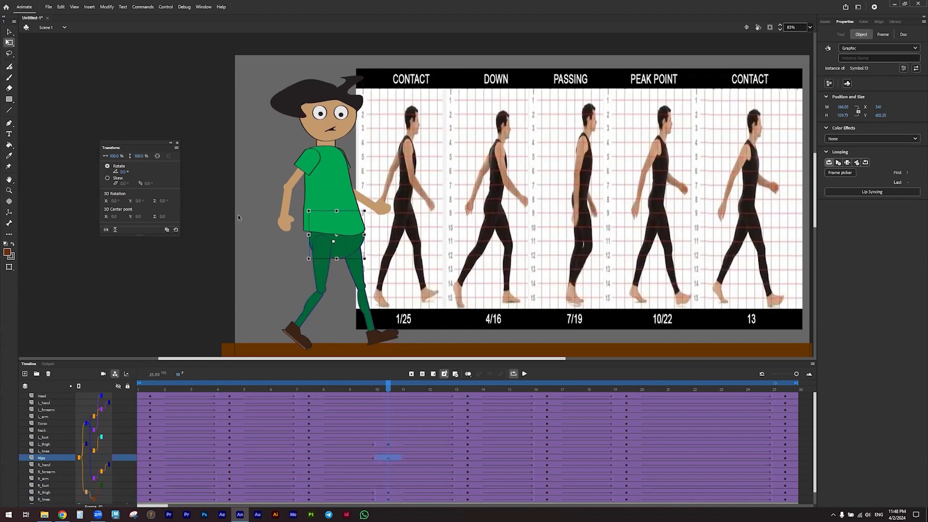
# Refine the right leg at frame 10 by rotating R_knee to 3° and R_thigh to -21°.
pyautogui.click(364, 313)
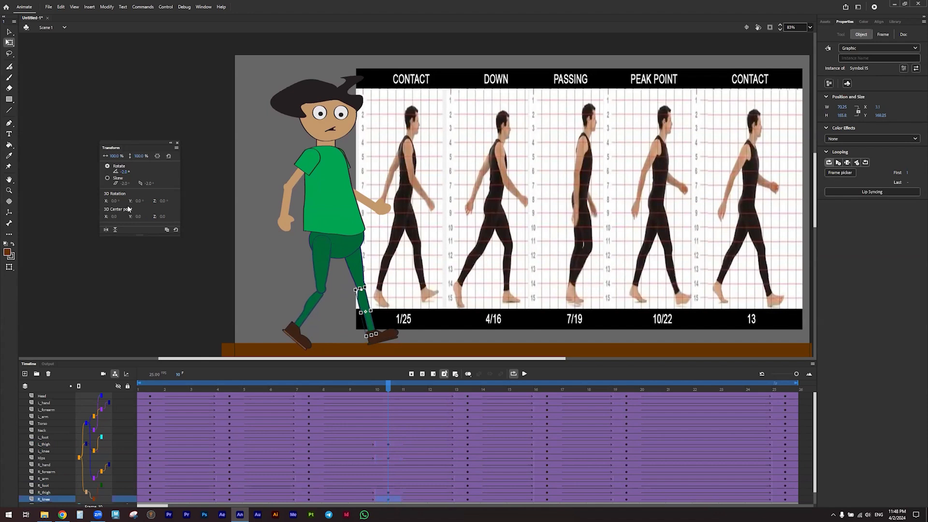
pyautogui.moveTo(124, 172); pyautogui.dragTo(127, 172)
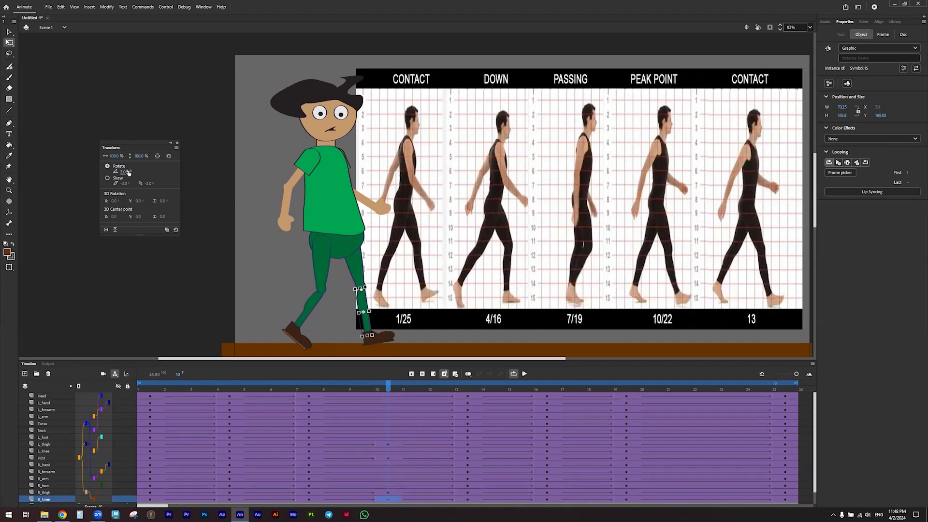
pyautogui.click(362, 271)
pyautogui.moveTo(123, 173); pyautogui.dragTo(122, 172)
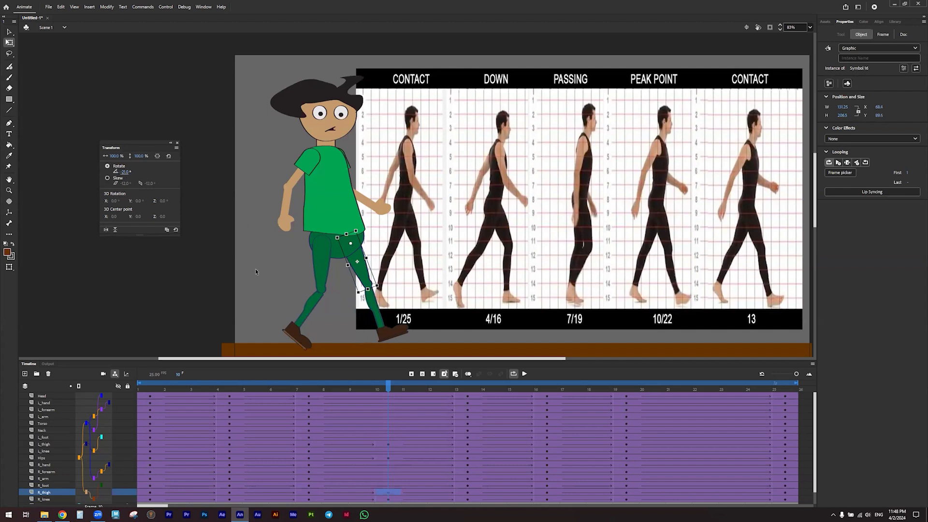
# Adjust the rotation of L_thigh at frame 10 to 0°, scrubbing through the following frames to check the motion.
pyautogui.click(319, 291)
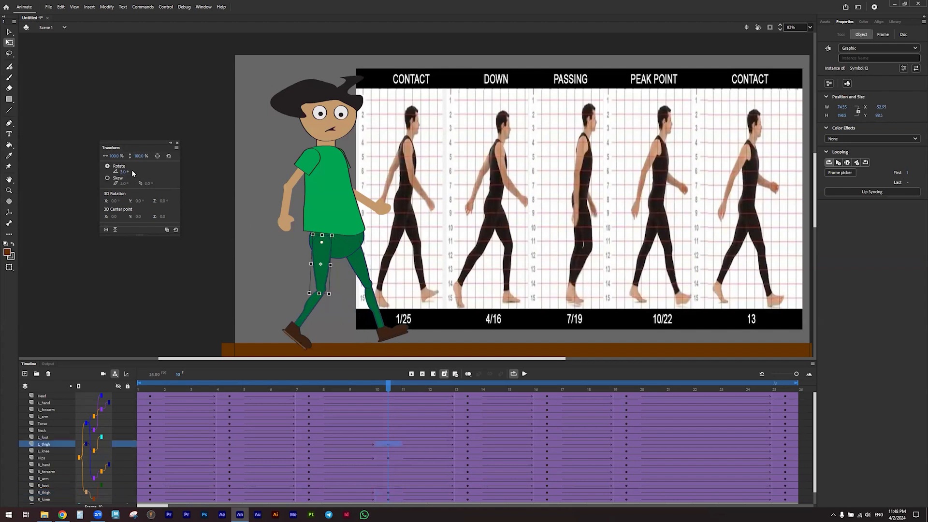
pyautogui.moveTo(123, 172); pyautogui.dragTo(127, 172)
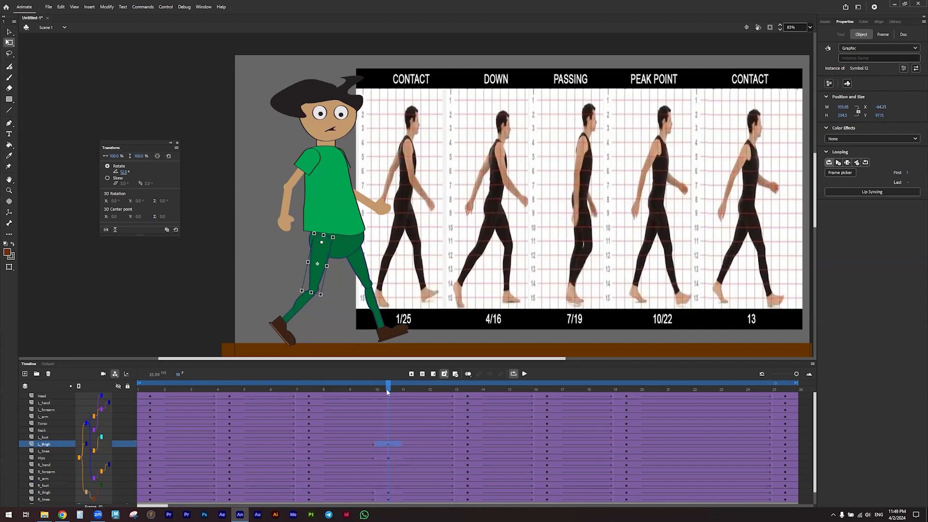
pyautogui.moveTo(387, 390); pyautogui.dragTo(546, 399)
pyautogui.moveTo(443, 398); pyautogui.dragTo(385, 399)
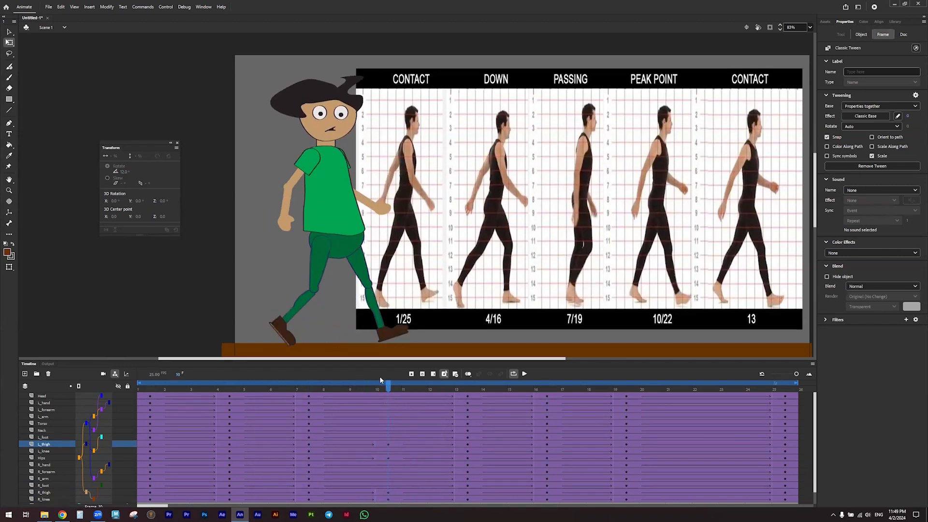
pyautogui.click(318, 272)
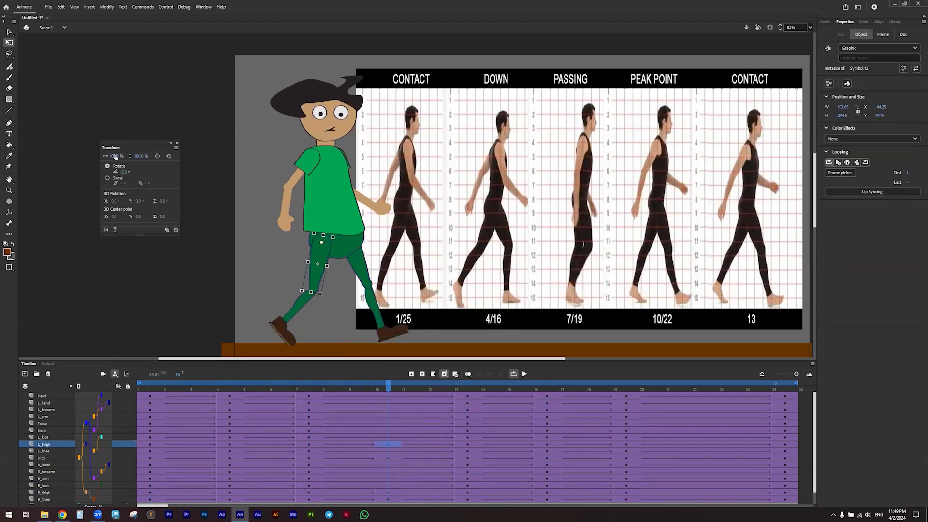
pyautogui.moveTo(124, 172); pyautogui.dragTo(118, 172)
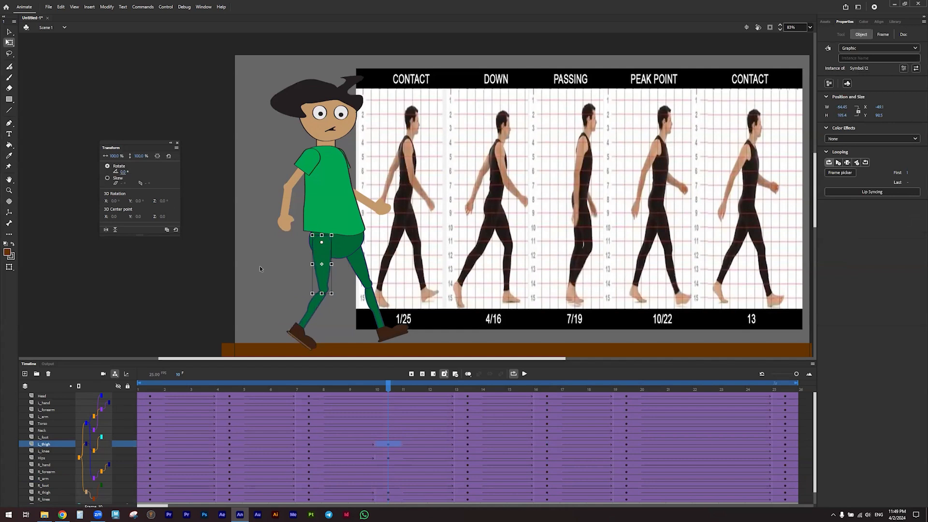
# Insert keyframes at frame 10 on the layers still lacking them, including L_knee.
pyautogui.click(315, 307)
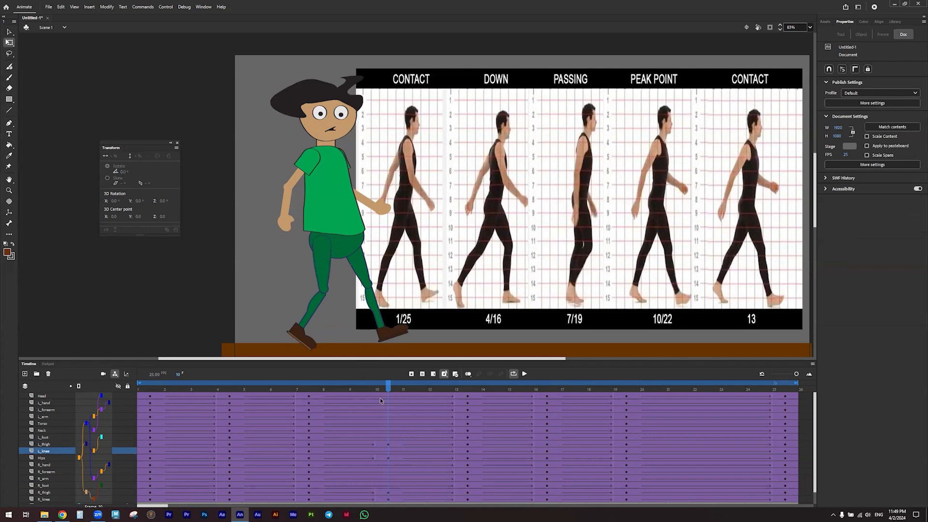
pyautogui.click(383, 438)
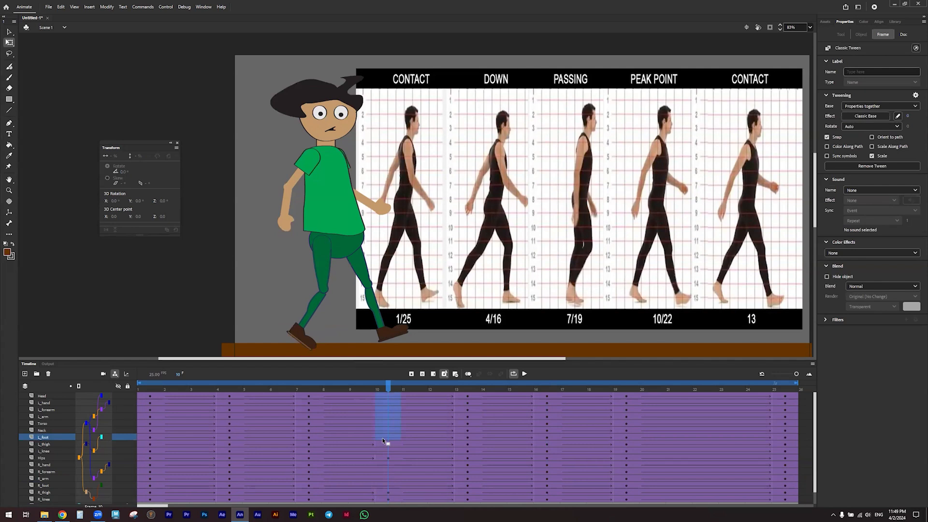
pyautogui.moveTo(385, 463); pyautogui.dragTo(385, 487)
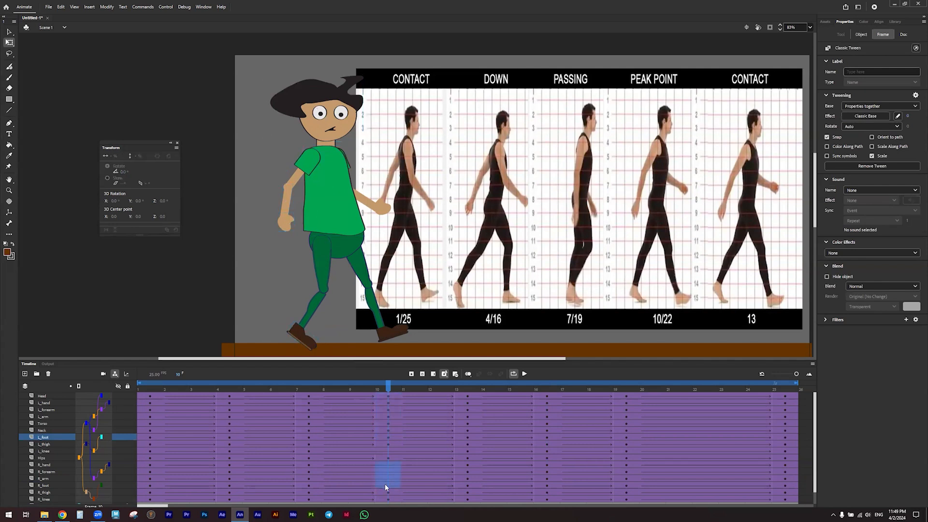
pyautogui.click(387, 451)
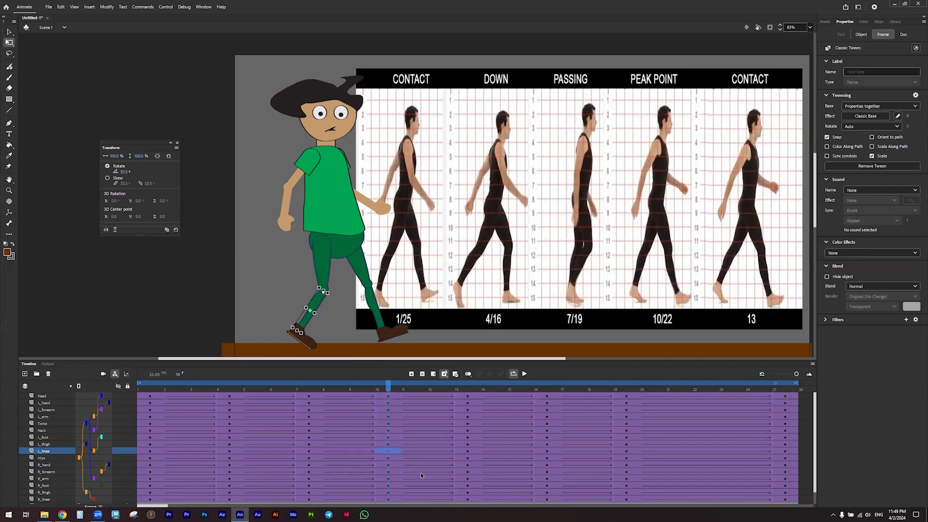
# Compare the leg pose at frame 22 with the passing pose at frame 7 and the peak pose at frame 10.
pyautogui.click(698, 395)
pyautogui.click(695, 387)
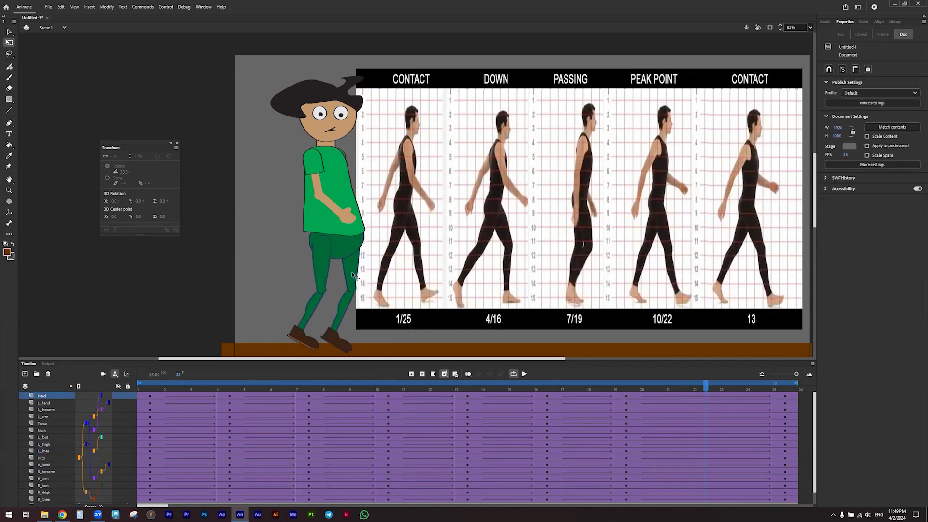
pyautogui.click(358, 287)
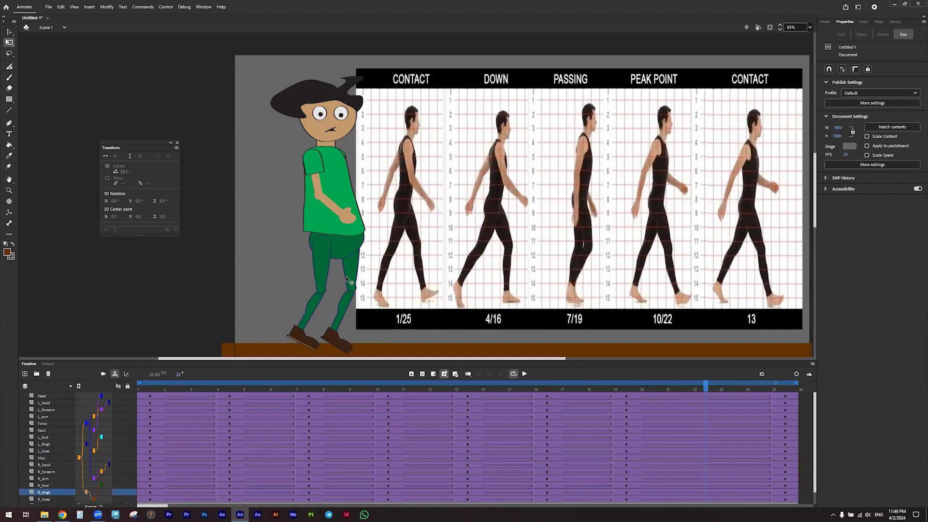
pyautogui.click(309, 386)
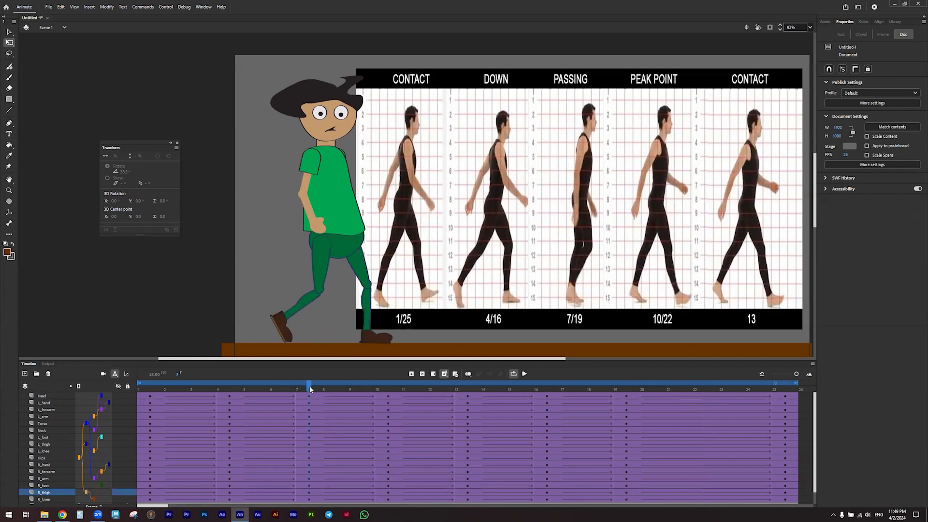
pyautogui.click(706, 387)
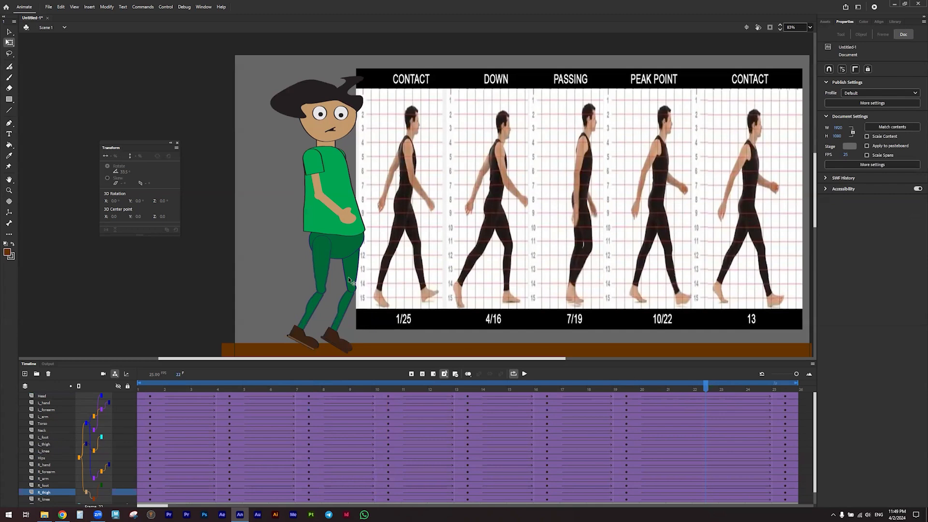
pyautogui.click(326, 265)
pyautogui.hotkey('ctrl', 'z')
pyautogui.moveTo(699, 382)
pyautogui.mouseDown()
pyautogui.moveTo(628, 383)
pyautogui.moveTo(706, 384)
pyautogui.mouseUp()
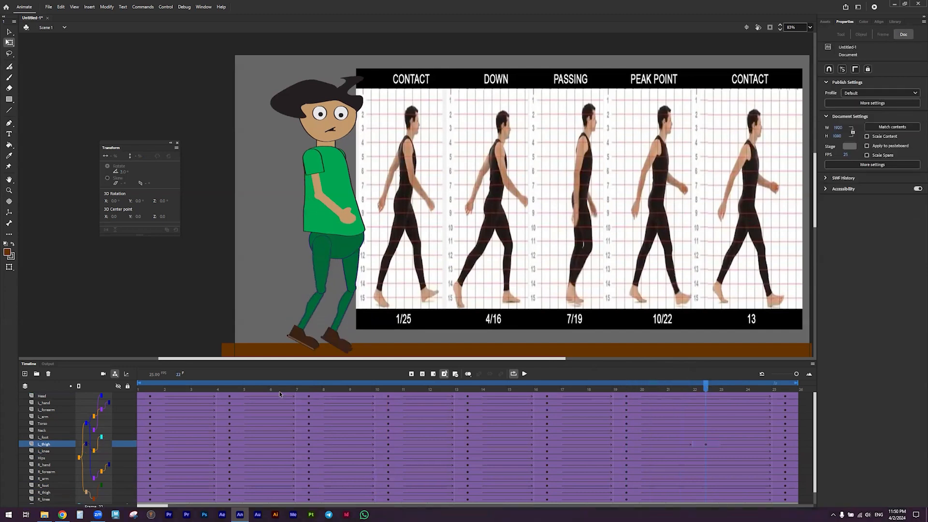
pyautogui.moveTo(228, 390); pyautogui.dragTo(396, 390)
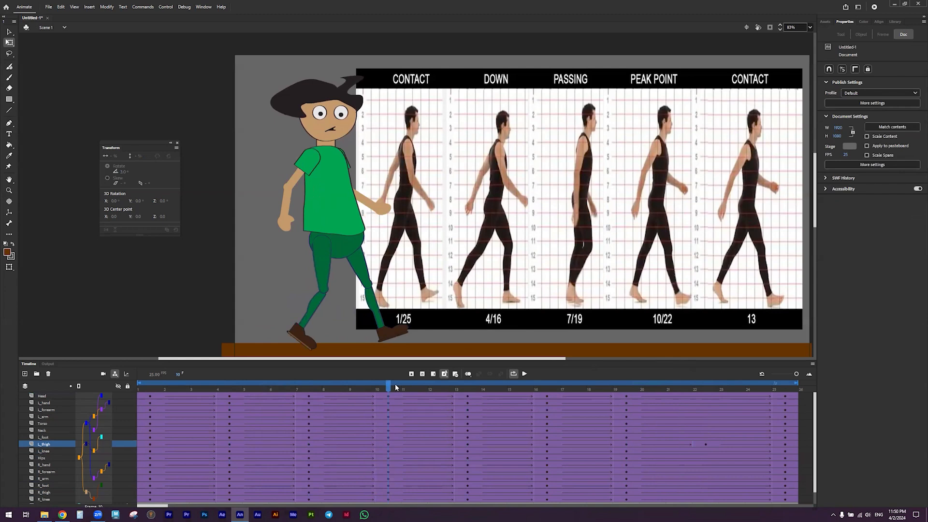
# Swap the leg positions at frame 10 by rotating R_thigh backward and swinging L_thigh and L_knee forward.
pyautogui.click(359, 269)
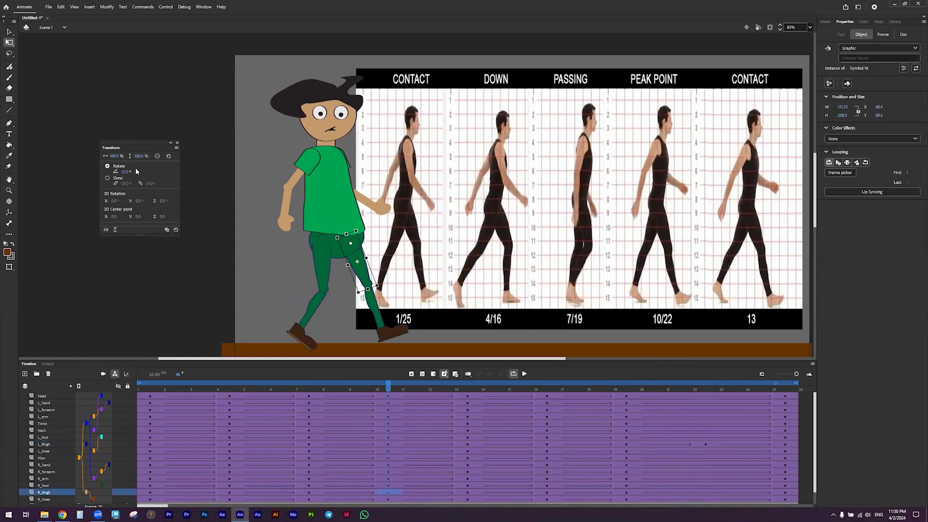
pyautogui.moveTo(124, 172); pyautogui.dragTo(142, 172)
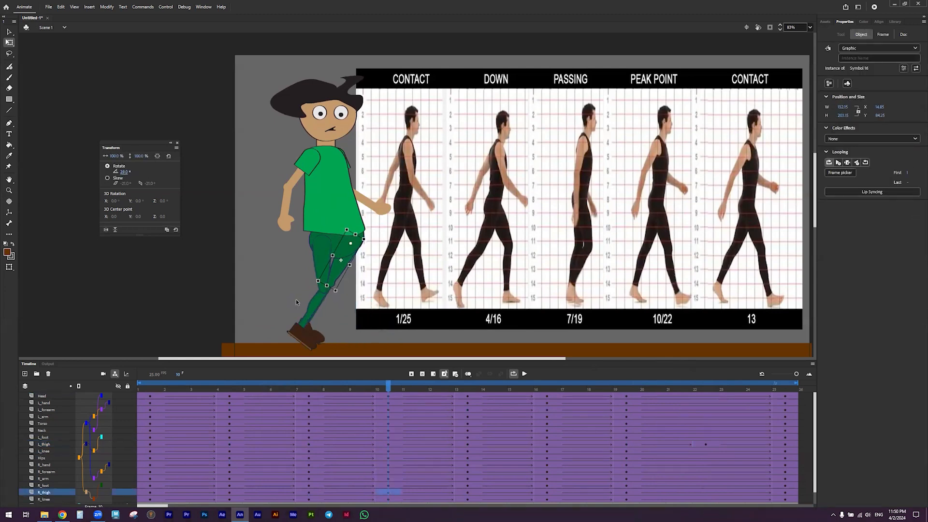
pyautogui.click(321, 258)
pyautogui.moveTo(124, 172); pyautogui.dragTo(111, 172)
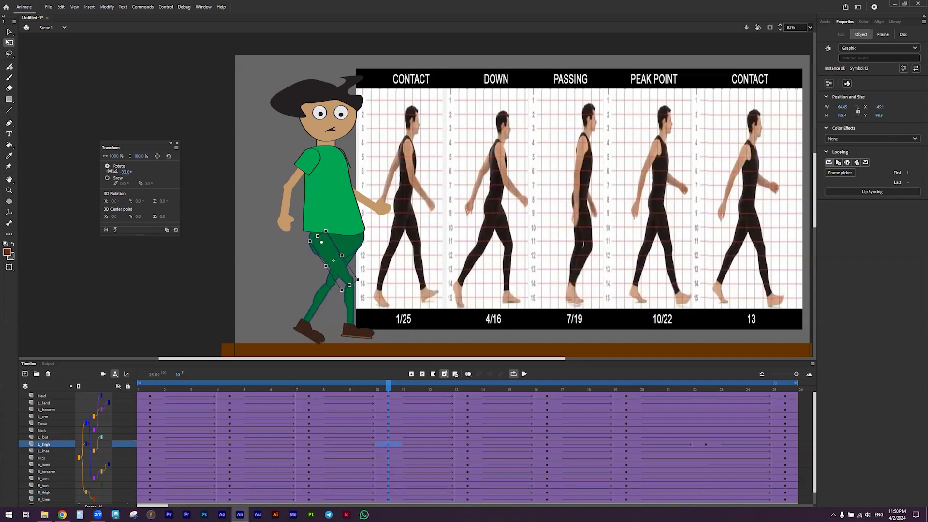
pyautogui.click(351, 309)
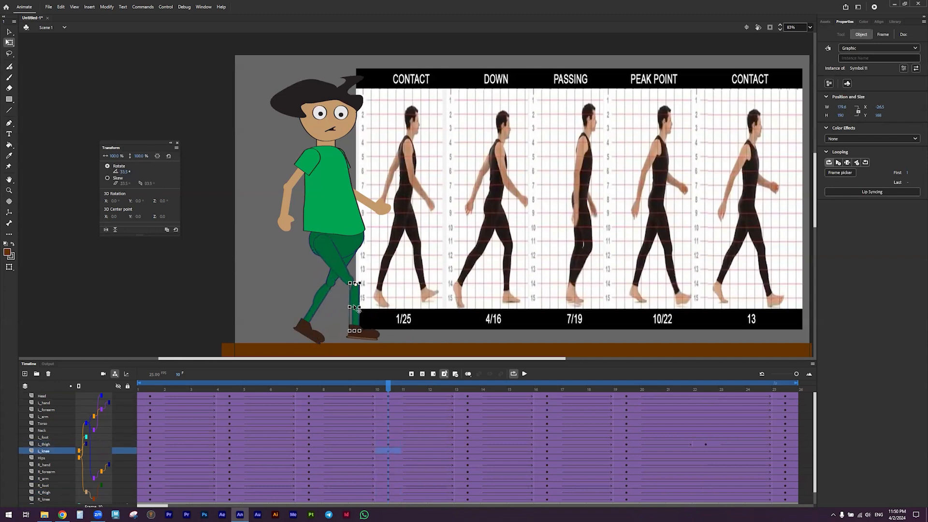
pyautogui.moveTo(123, 173); pyautogui.dragTo(112, 170)
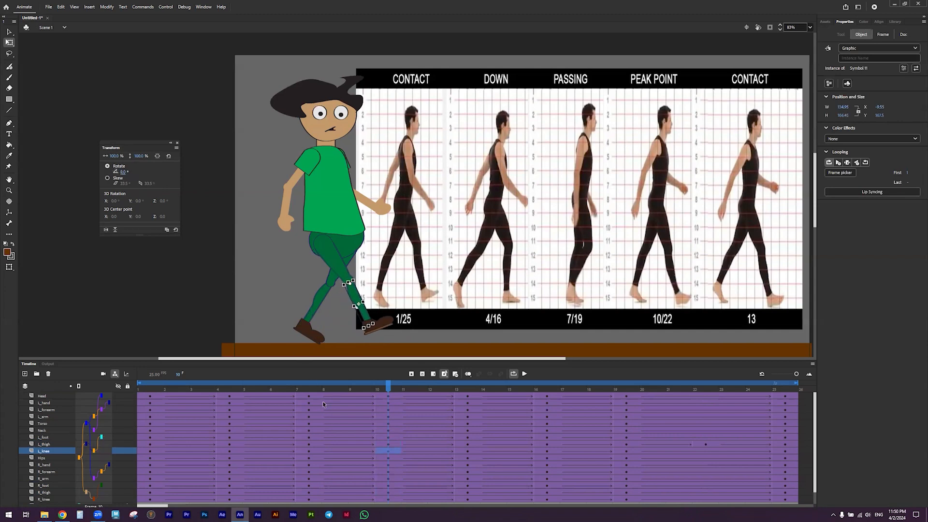
# At frame 22, set L_thigh's rotation to 9° and swing R_thigh forward to -29°, using frame 10 as a comparison.
pyautogui.click(306, 390)
pyautogui.moveTo(306, 390); pyautogui.dragTo(699, 392)
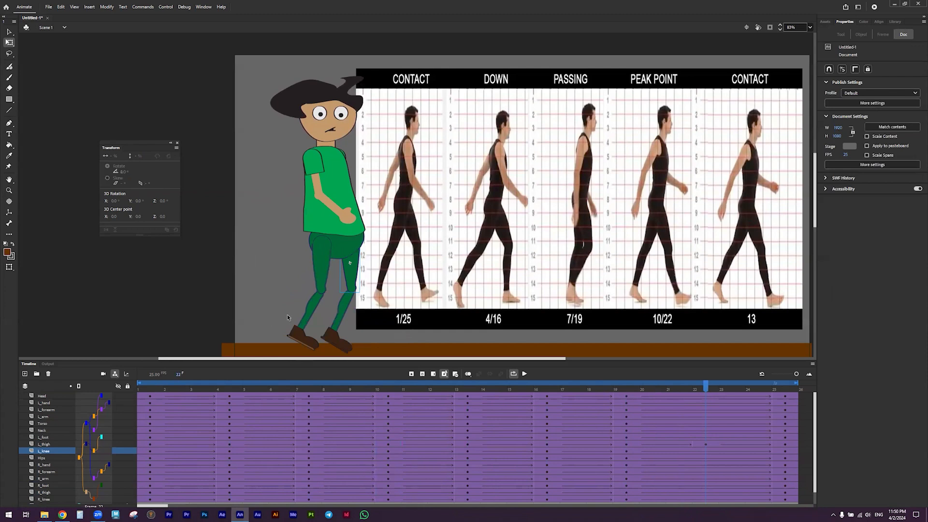
pyautogui.click(381, 388)
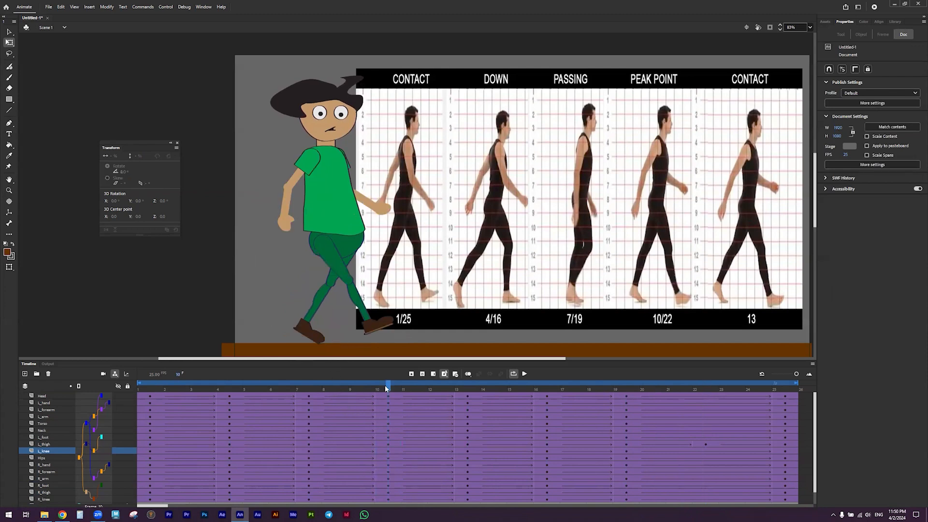
pyautogui.click(705, 388)
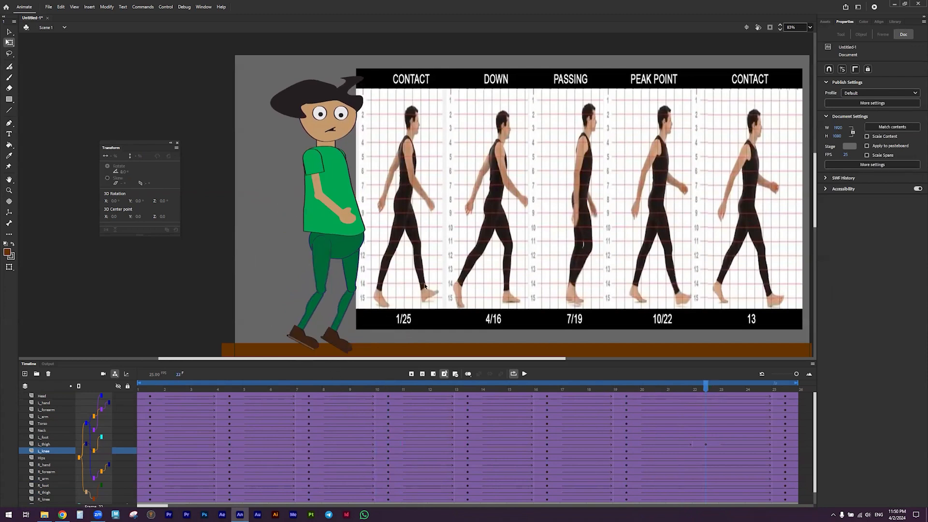
pyautogui.click(319, 274)
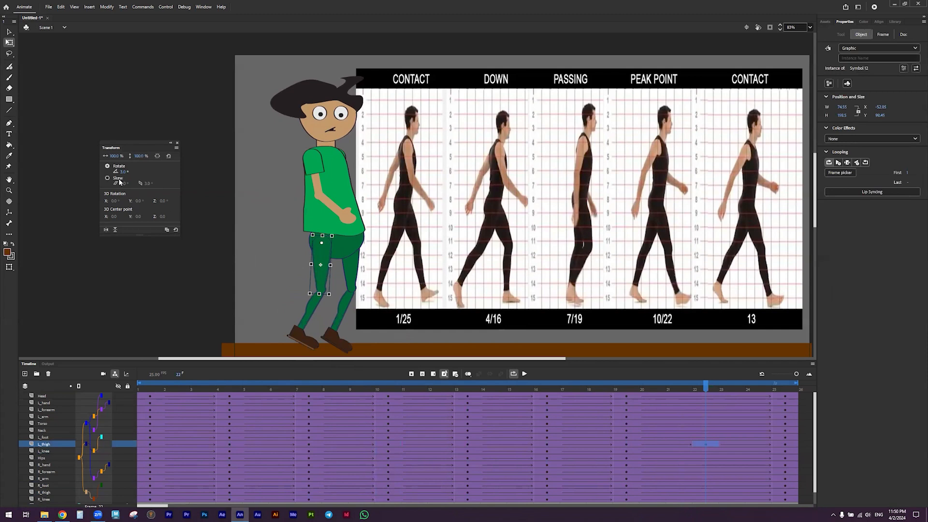
pyautogui.write('9')
pyautogui.press('Return')
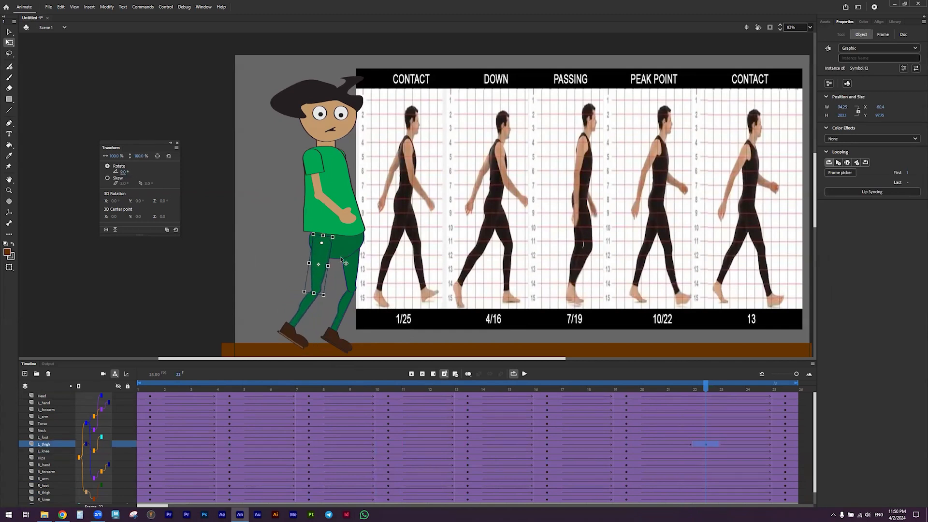
pyautogui.click(351, 272)
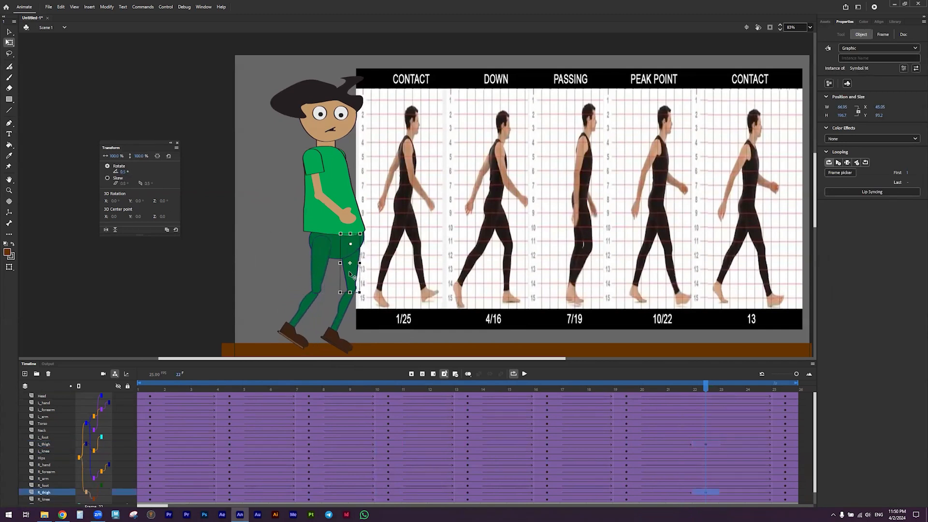
pyautogui.moveTo(123, 172); pyautogui.dragTo(110, 172)
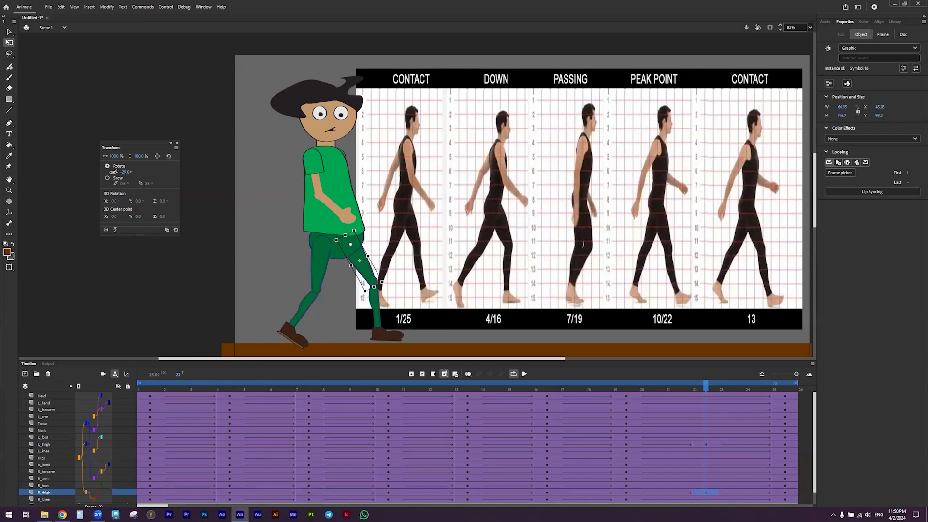
# At frame 22, rotate R_knee forward and tilt R_foot toe-up to extend the front leg for the peak pose.
pyautogui.click(392, 337)
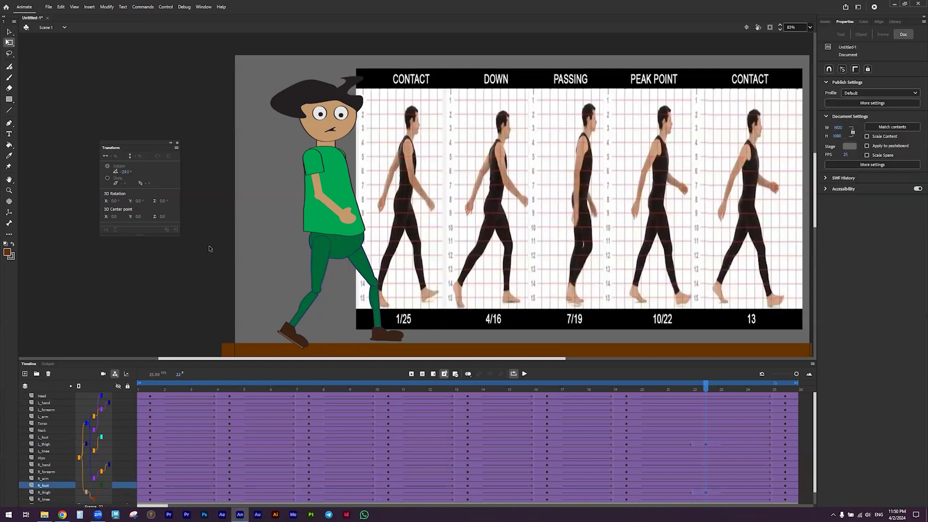
pyautogui.click(402, 342)
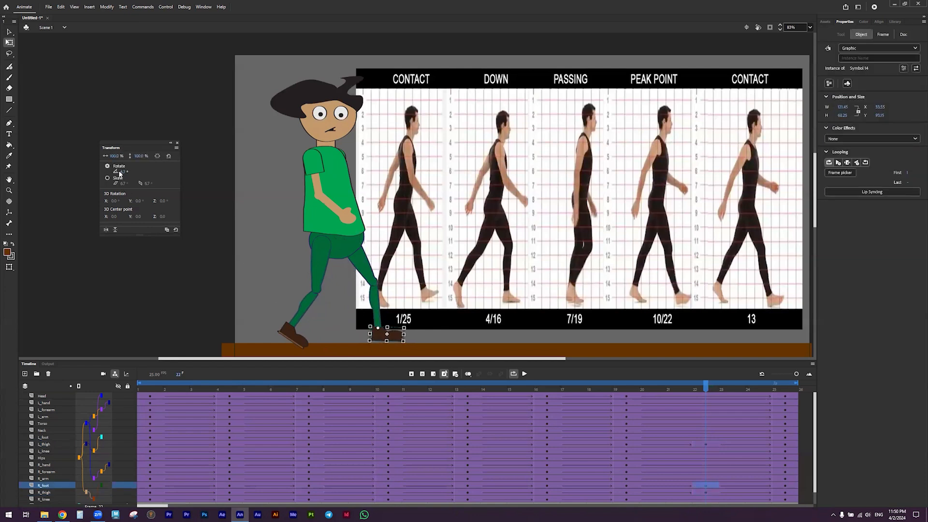
pyautogui.moveTo(123, 173); pyautogui.dragTo(290, 238)
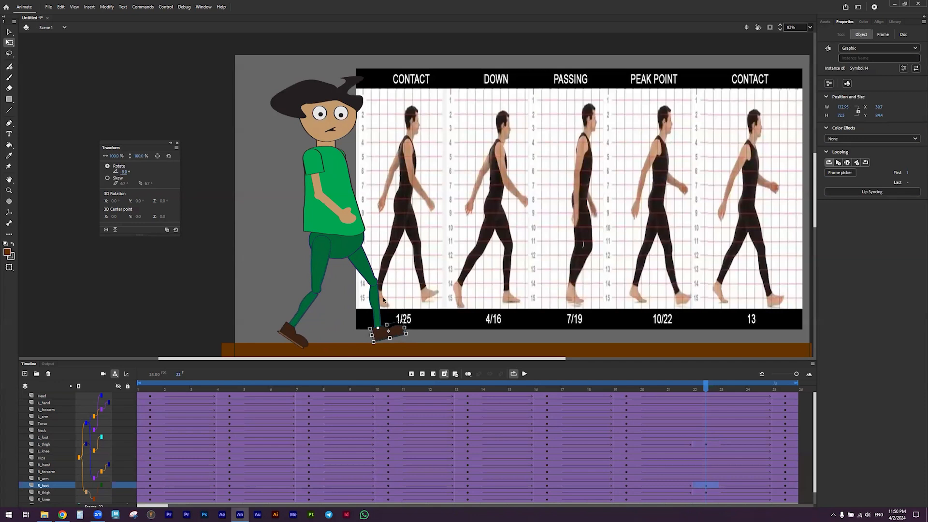
pyautogui.click(381, 300)
pyautogui.moveTo(121, 170); pyautogui.dragTo(147, 198)
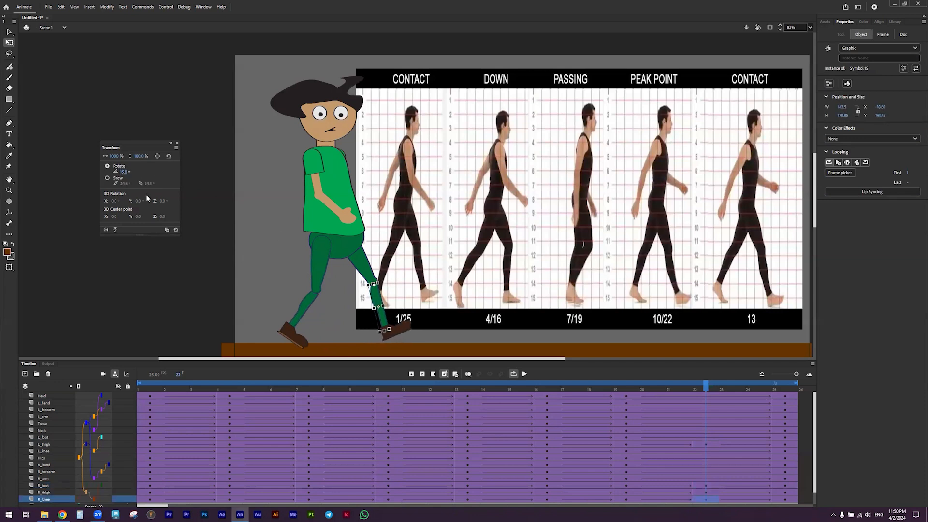
pyautogui.click(410, 329)
pyautogui.moveTo(128, 172); pyautogui.dragTo(152, 224)
# Insert keyframes at frame 22 on the layers from Head down to R_arm.
pyautogui.moveTo(705, 399); pyautogui.dragTo(701, 478)
pyautogui.press('F6')
pyautogui.scroll(-1, 703, 482)
pyautogui.scroll(1, 703, 482)
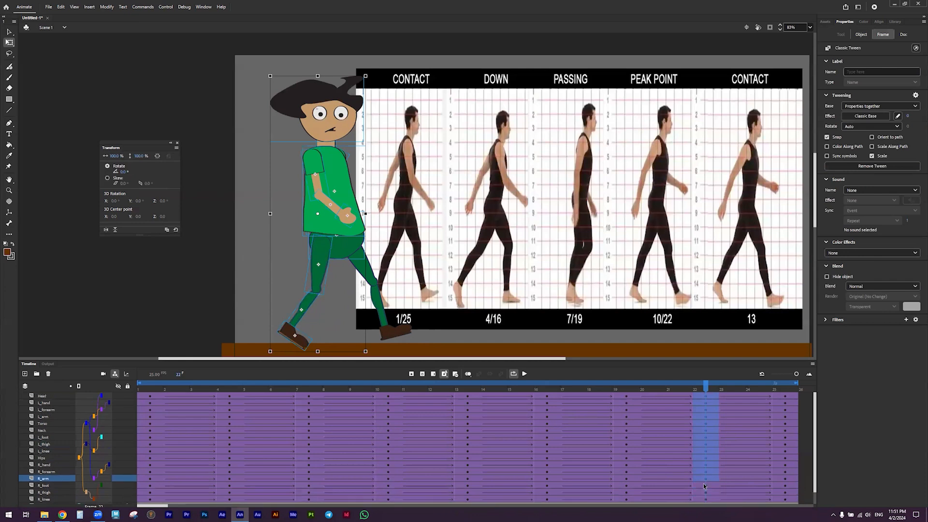
# Play back the walk cycle and scrub its first frames to check the motion.
pyautogui.click(525, 375)
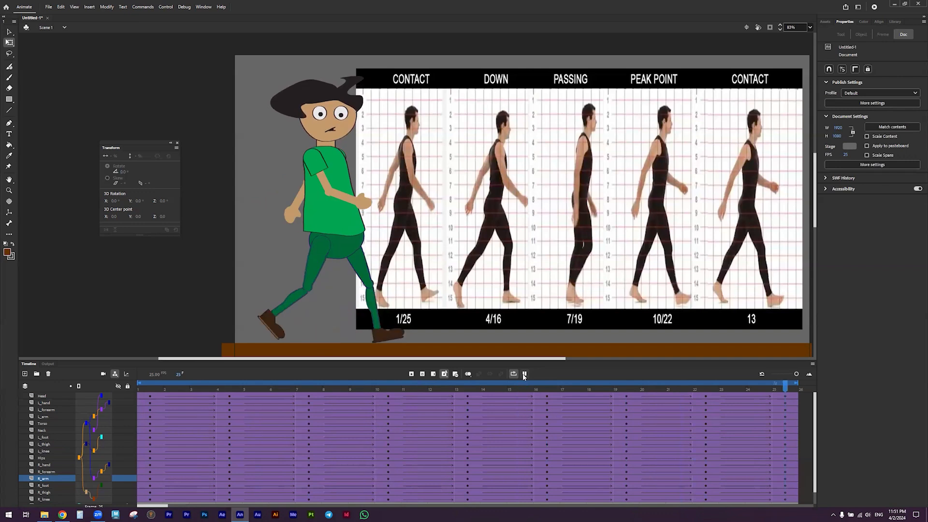
pyautogui.click(525, 375)
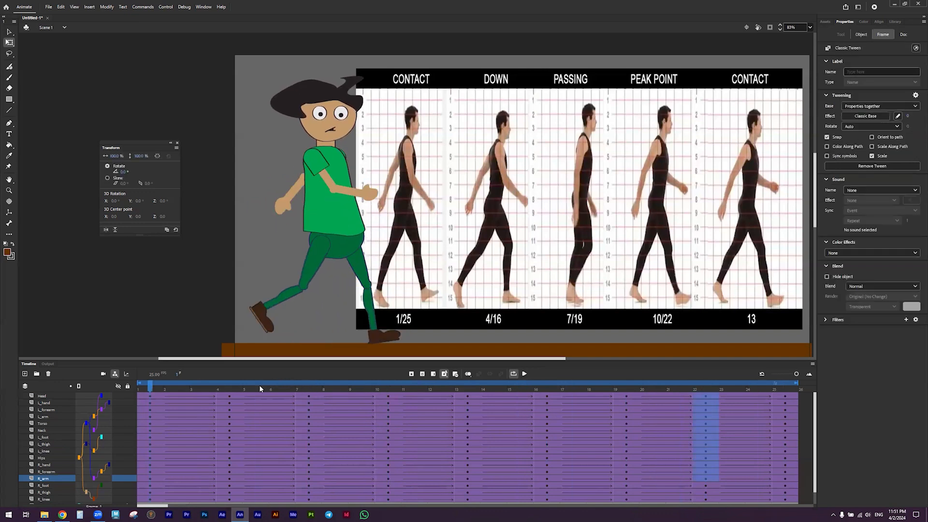
pyautogui.moveTo(189, 387); pyautogui.dragTo(131, 404)
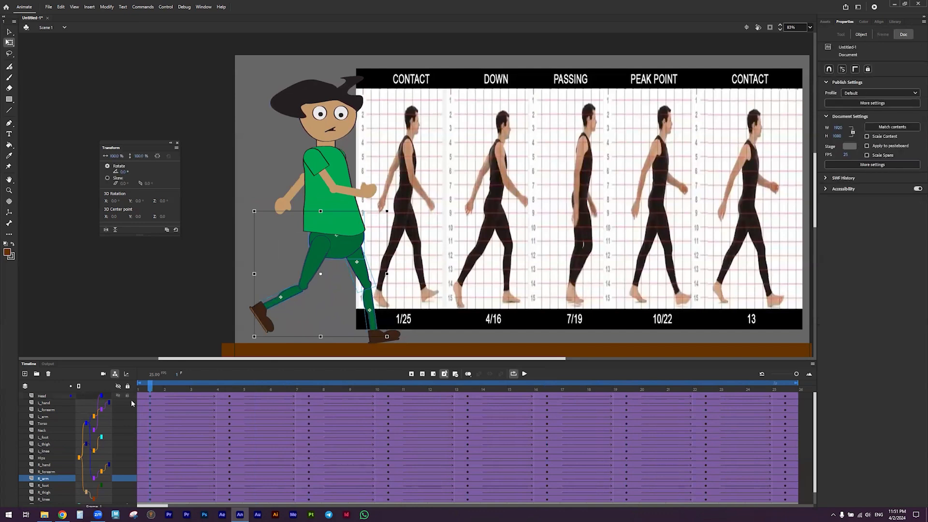
pyautogui.click(524, 374)
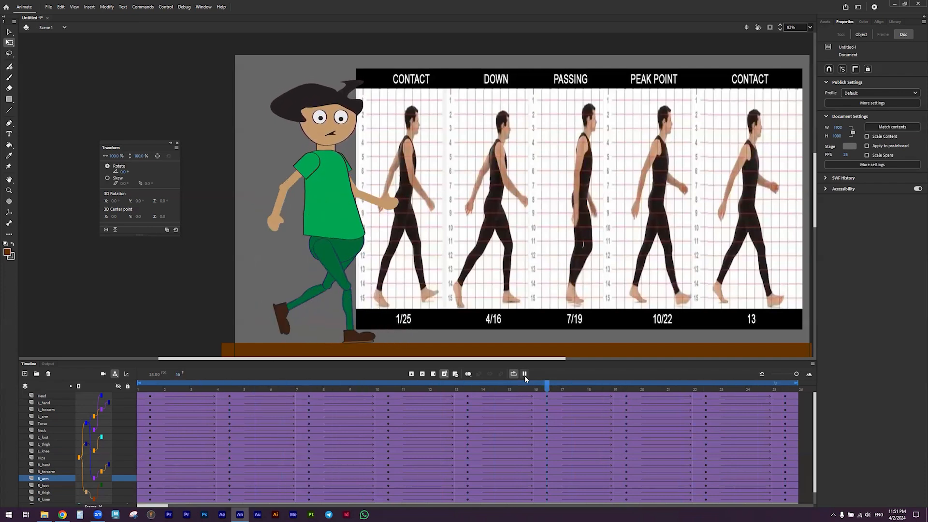
pyautogui.click(525, 375)
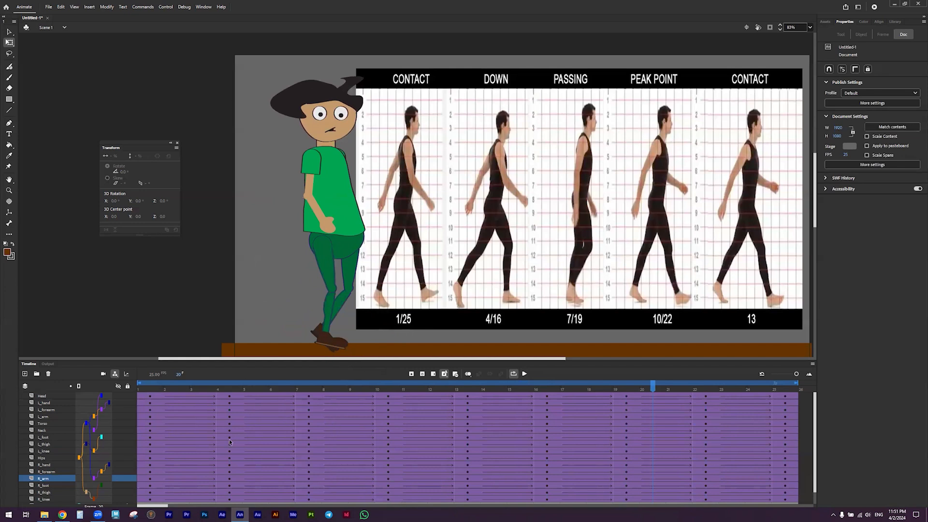
# Move the ground layer Layer_17 to the top of the layer stack, above Head, keeping the reference chart visible.
pyautogui.scroll(-1, 73, 488)
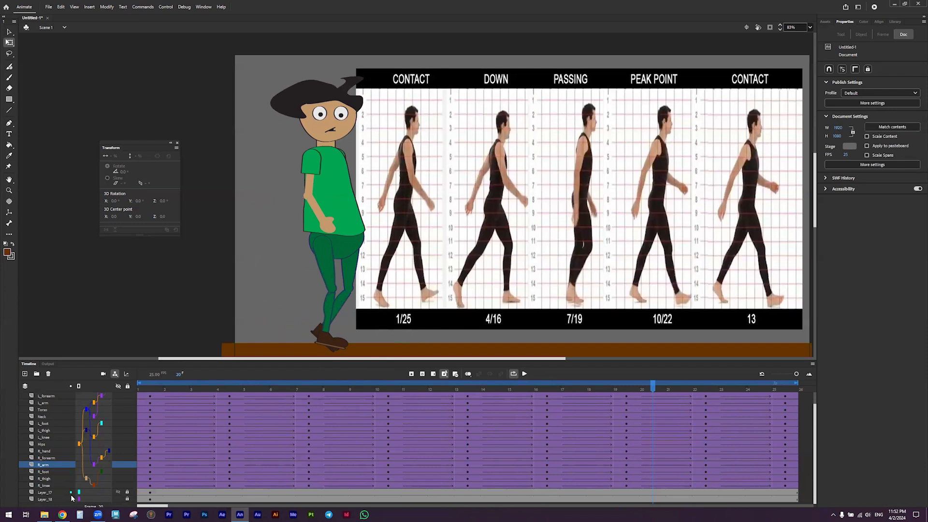
pyautogui.click(43, 492)
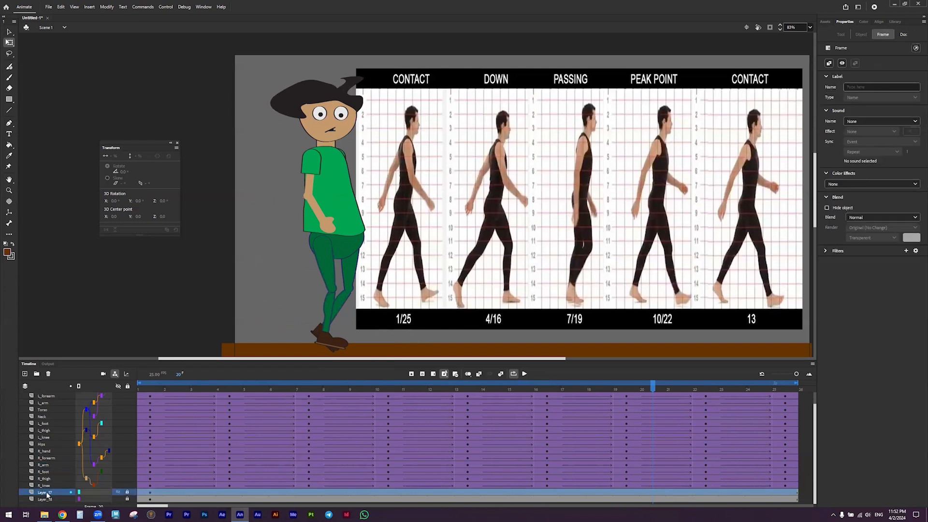
pyautogui.click(118, 499)
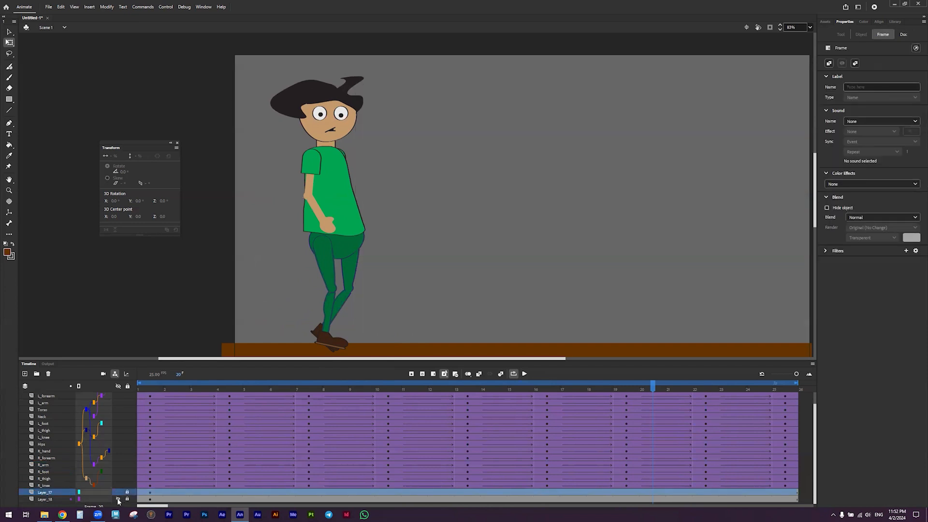
pyautogui.click(119, 499)
pyautogui.moveTo(54, 393)
pyautogui.mouseDown()
pyautogui.moveTo(57, 415)
pyautogui.moveTo(57, 398)
pyautogui.mouseUp()
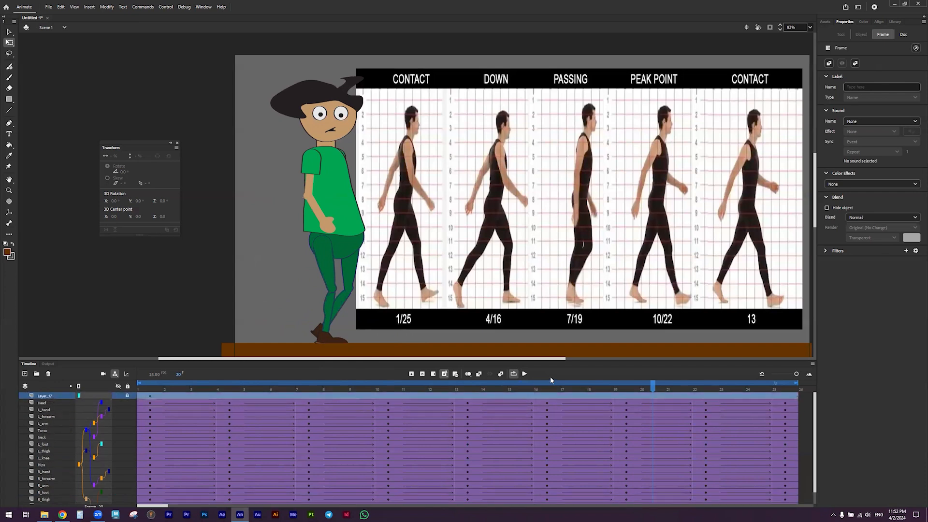
# Play the cycle and step through frames 4, 7, 10 and 13 to examine each key pose.
pyautogui.click(524, 374)
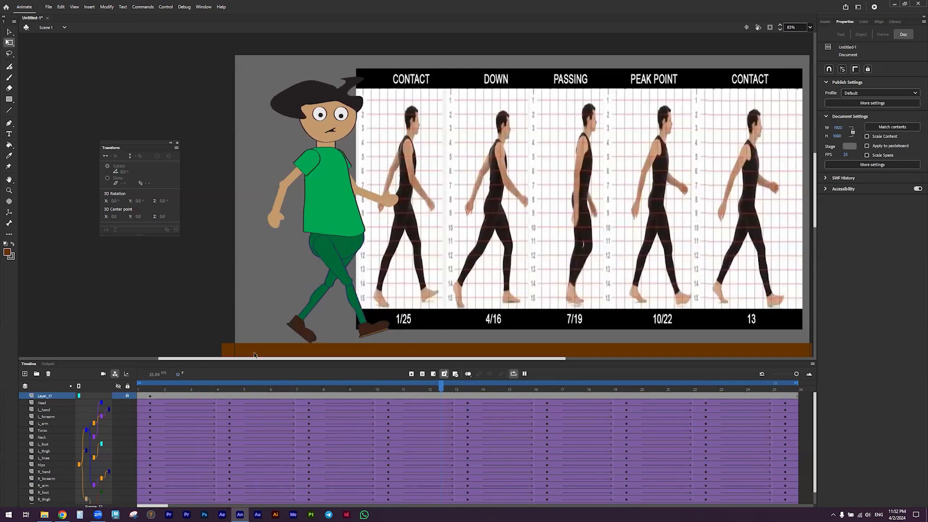
pyautogui.click(228, 395)
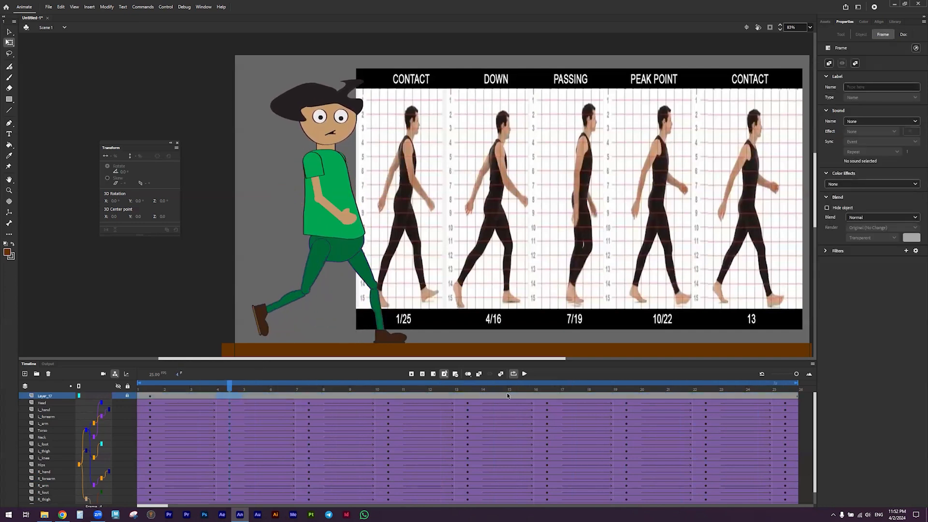
pyautogui.moveTo(230, 390); pyautogui.dragTo(303, 396)
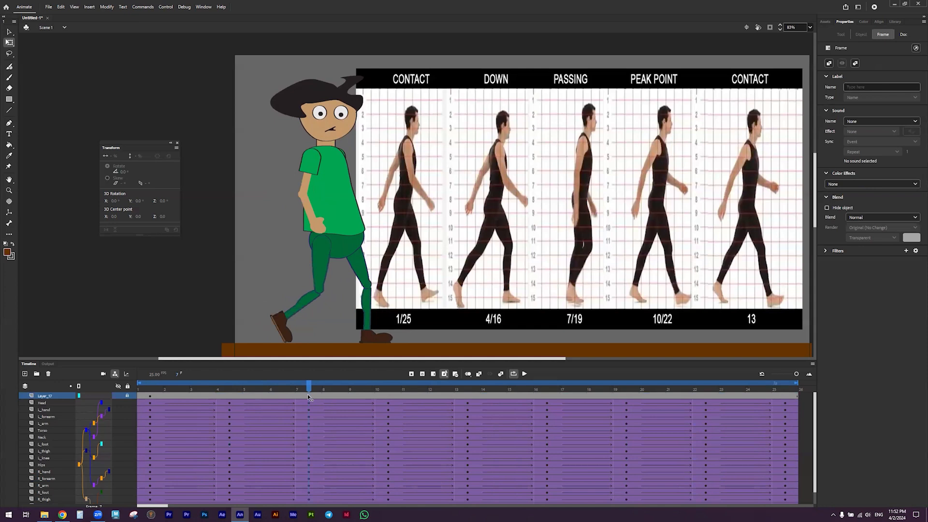
pyautogui.click(307, 393)
pyautogui.moveTo(326, 390); pyautogui.dragTo(390, 395)
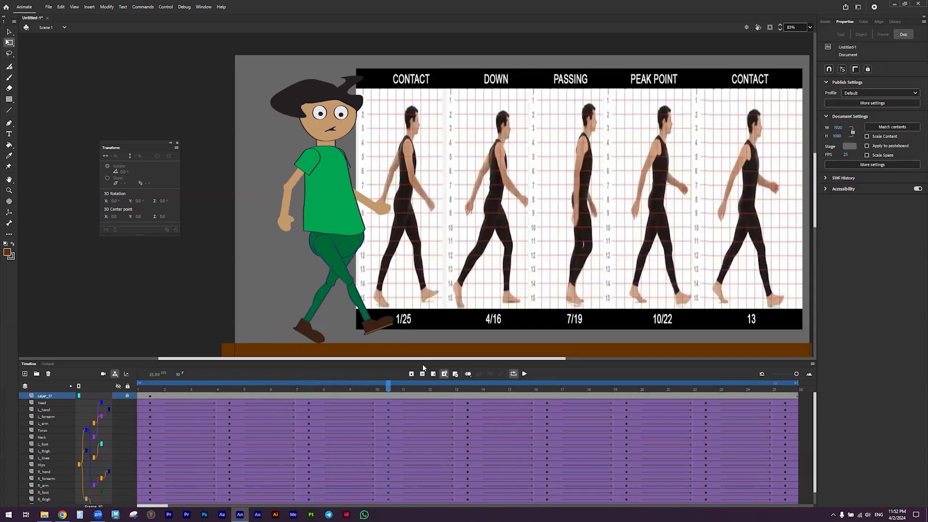
pyautogui.moveTo(400, 391); pyautogui.dragTo(458, 392)
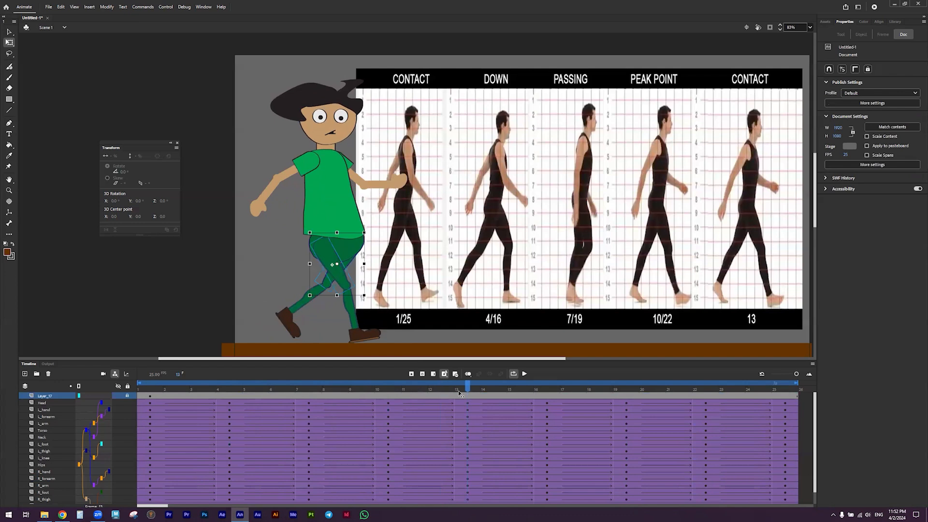
# Adjust the rotation of L_forearm to -15° at frame 13 and to -17° at frame 10.
pyautogui.click(262, 190)
pyautogui.moveTo(130, 170); pyautogui.dragTo(132, 170)
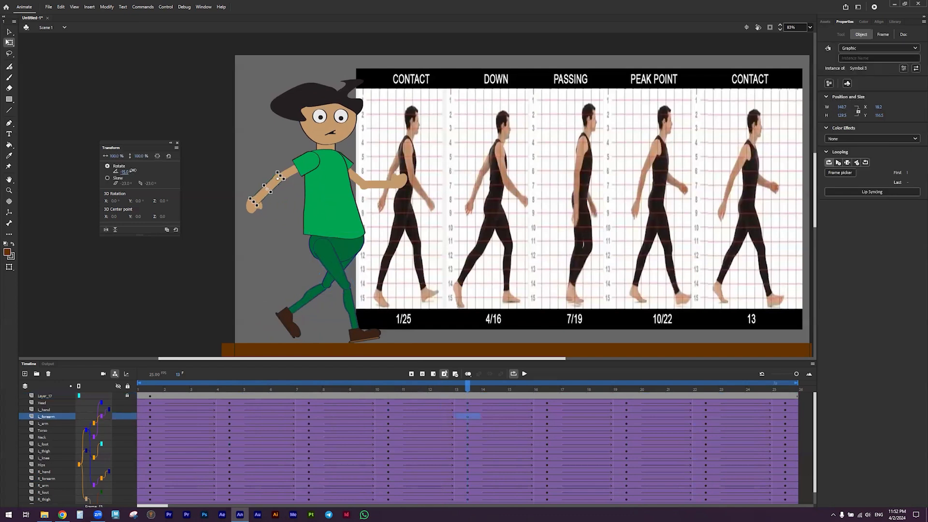
pyautogui.click(394, 387)
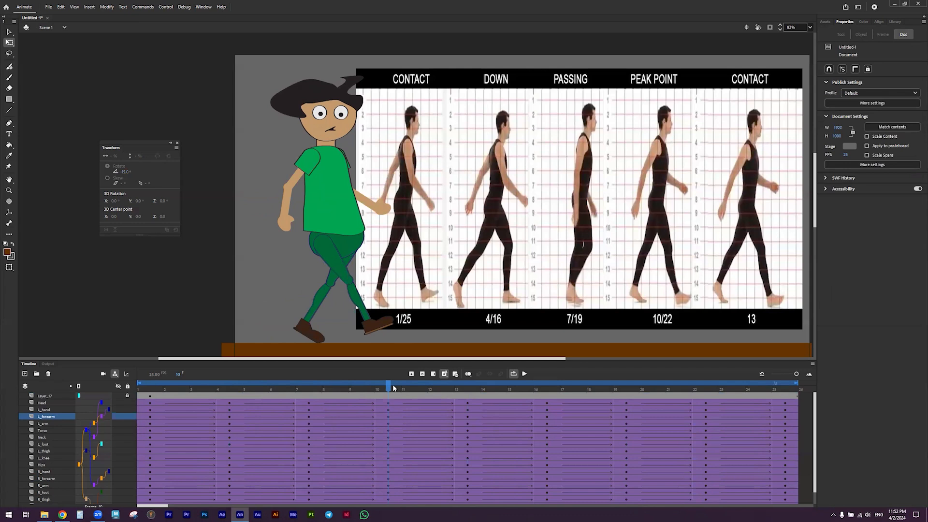
pyautogui.click(287, 204)
pyautogui.moveTo(125, 172); pyautogui.dragTo(130, 171)
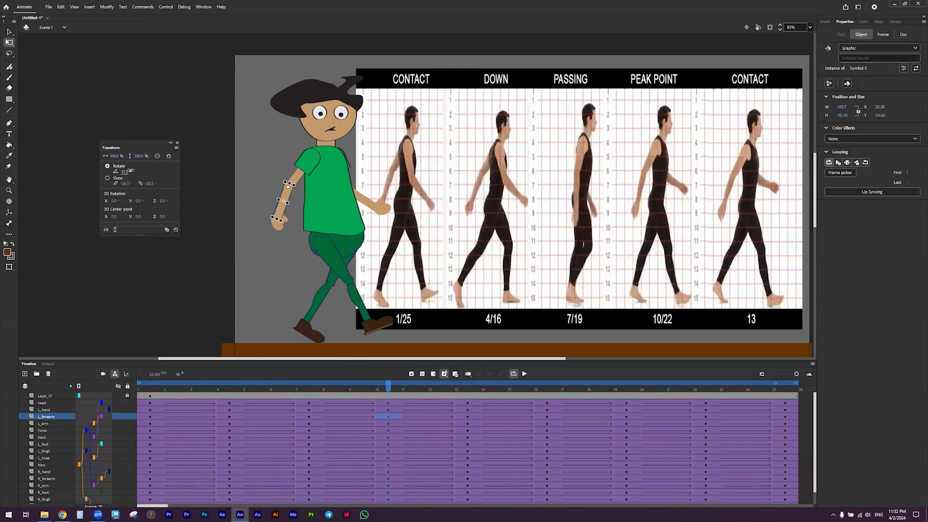
pyautogui.click(478, 389)
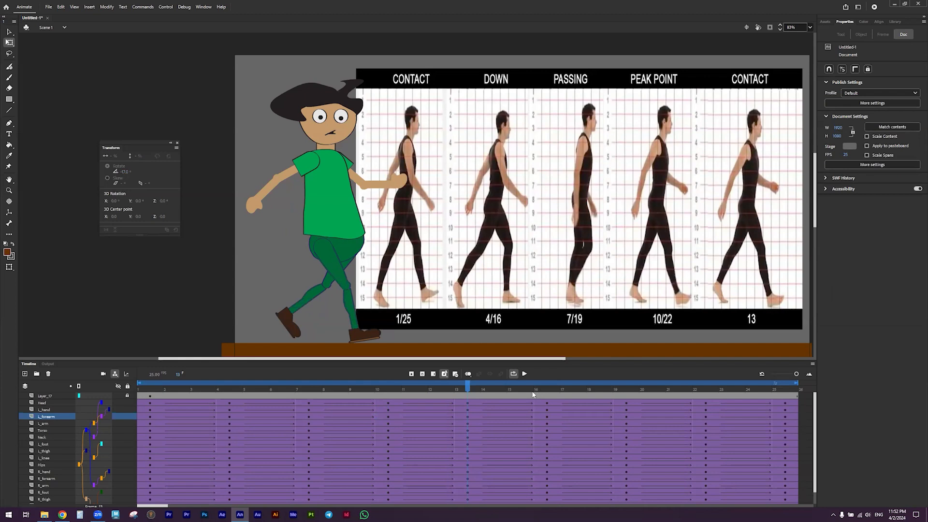
# Rotate R_forearm slightly further back at frame 1 and match it at frame 25.
pyautogui.moveTo(463, 390); pyautogui.dragTo(145, 386)
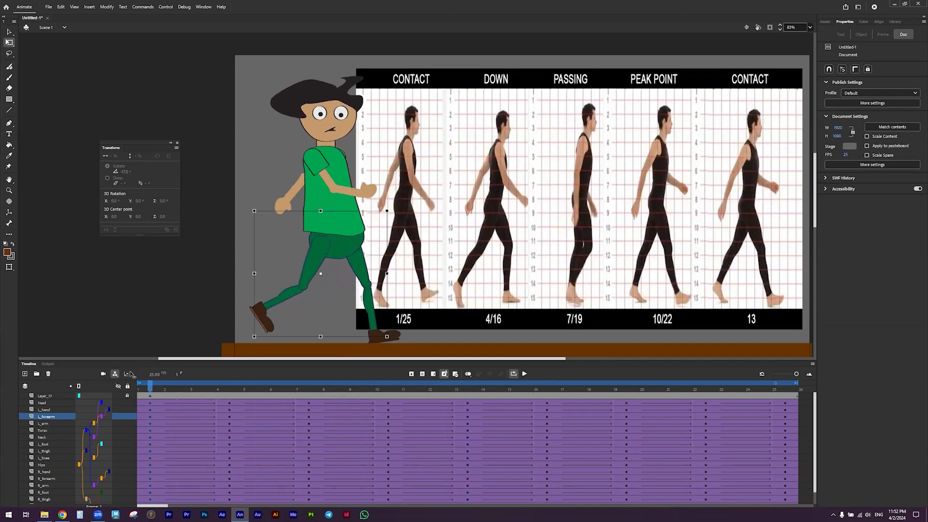
pyautogui.click(295, 190)
pyautogui.moveTo(128, 171); pyautogui.dragTo(158, 211)
pyautogui.moveTo(204, 388); pyautogui.dragTo(788, 410)
pyautogui.click(293, 190)
pyautogui.moveTo(124, 173); pyautogui.dragTo(129, 172)
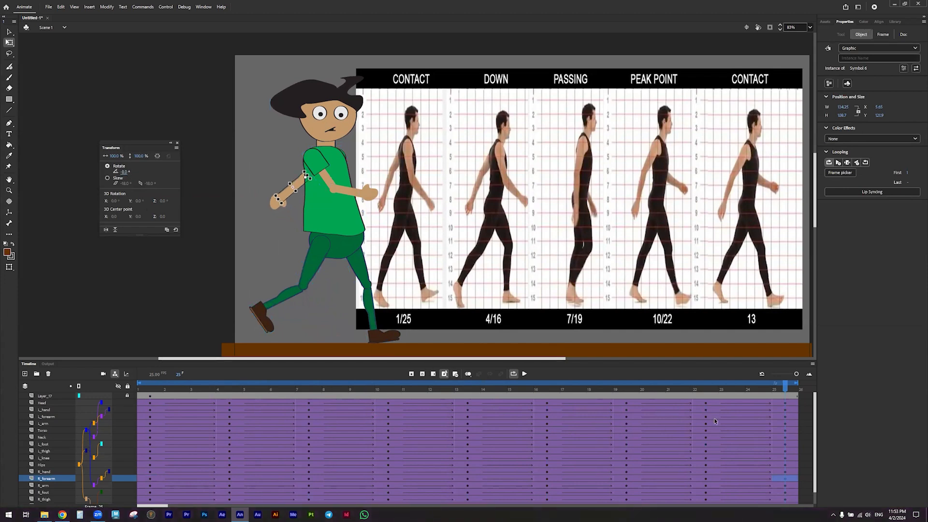
# Play the finished walk cycle and move the Transform panel clear of the character.
pyautogui.click(525, 374)
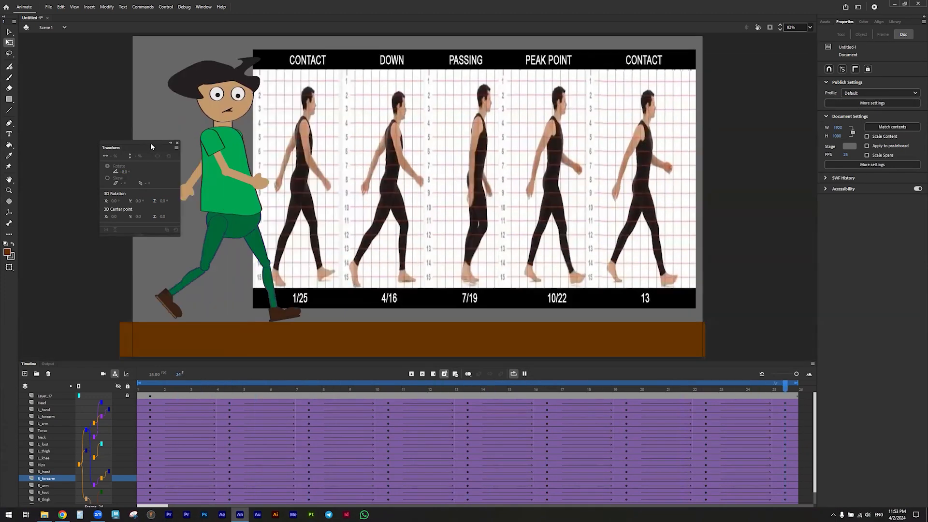
pyautogui.moveTo(150, 143); pyautogui.dragTo(93, 137)
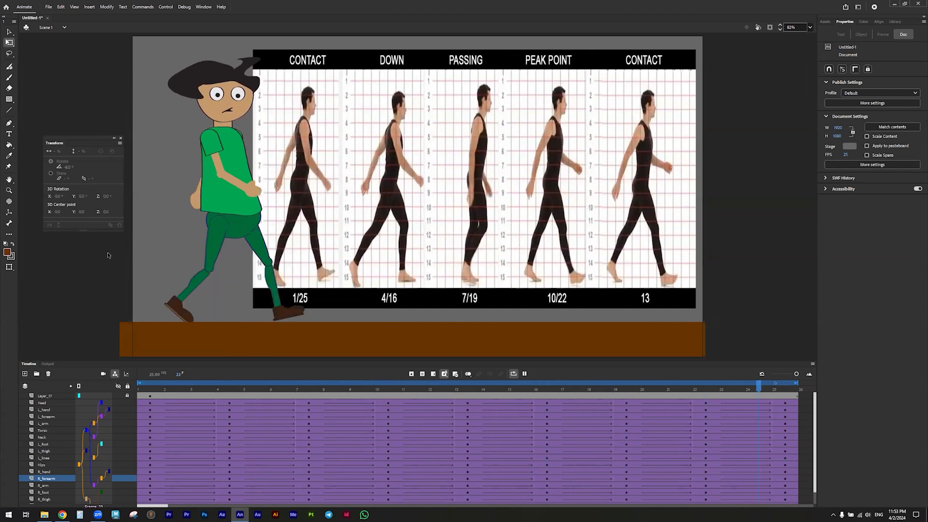